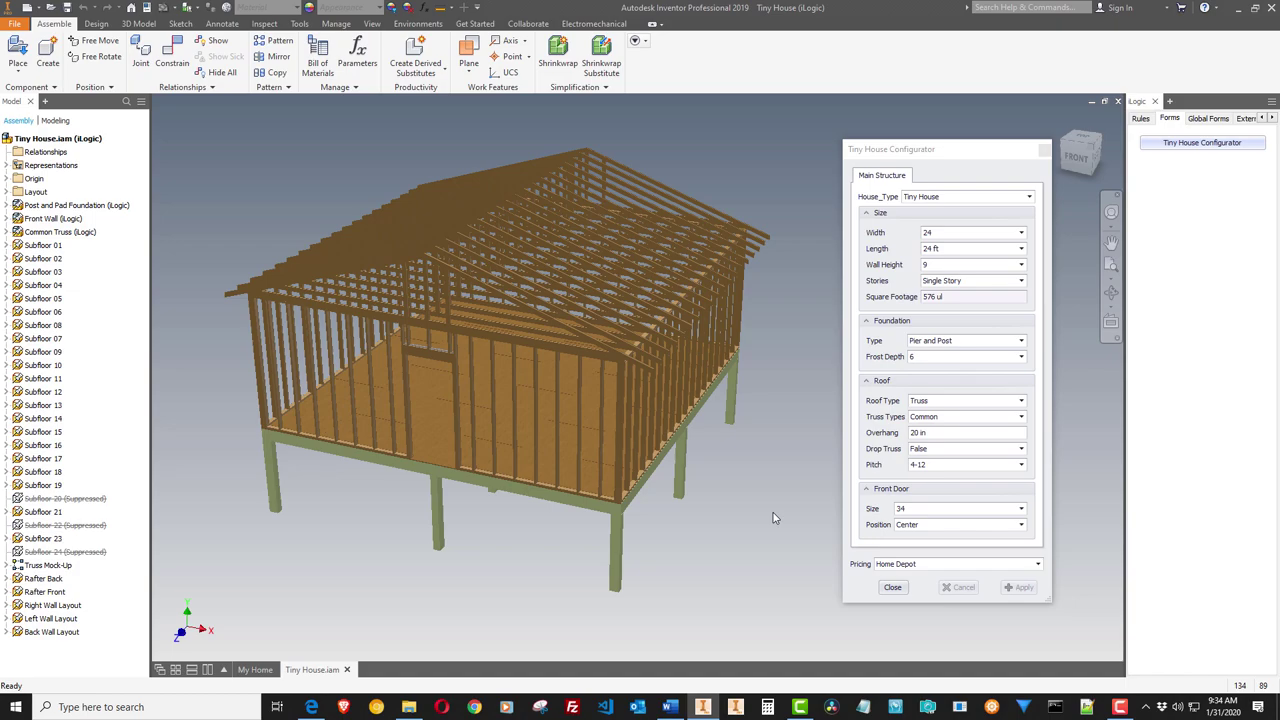
pyautogui.keyDown('shift'); pyautogui.moveTo(773, 517); pyautogui.dragTo(743, 527, button='middle'); pyautogui.keyUp('shift')
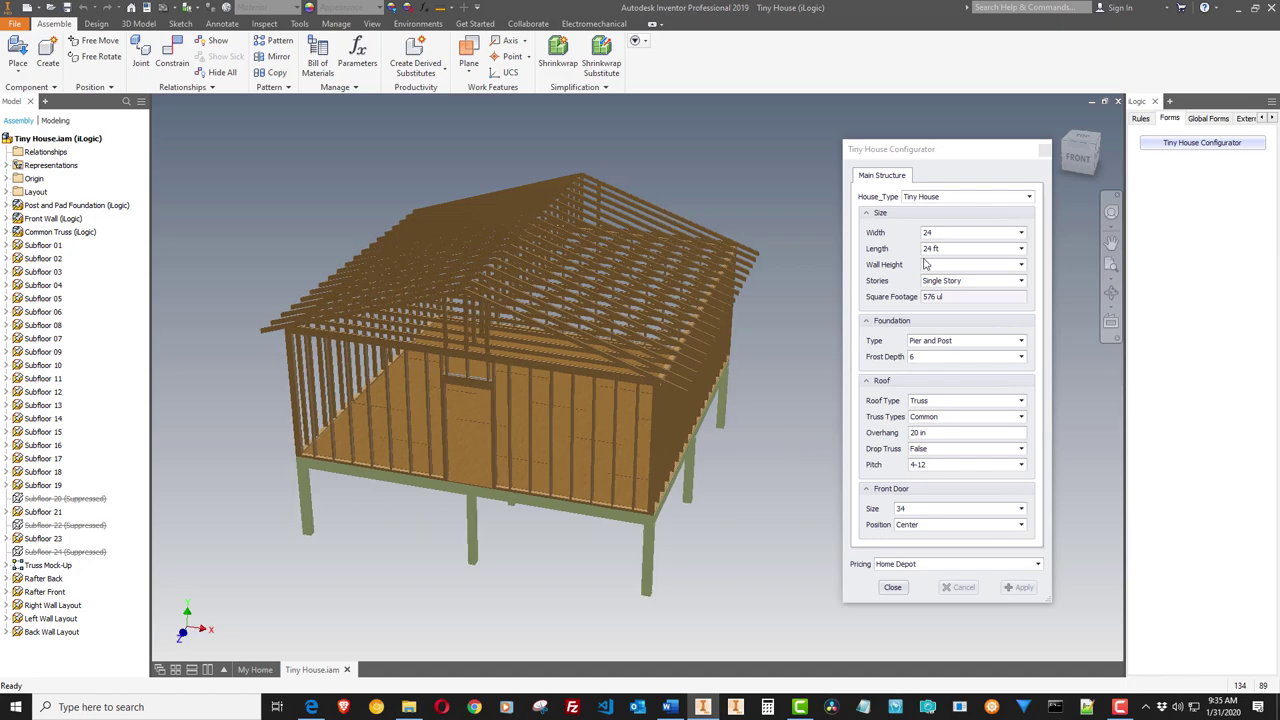
pyautogui.keyDown('shift'); pyautogui.moveTo(763, 375); pyautogui.dragTo(462, 466, button='middle'); pyautogui.keyUp('shift')
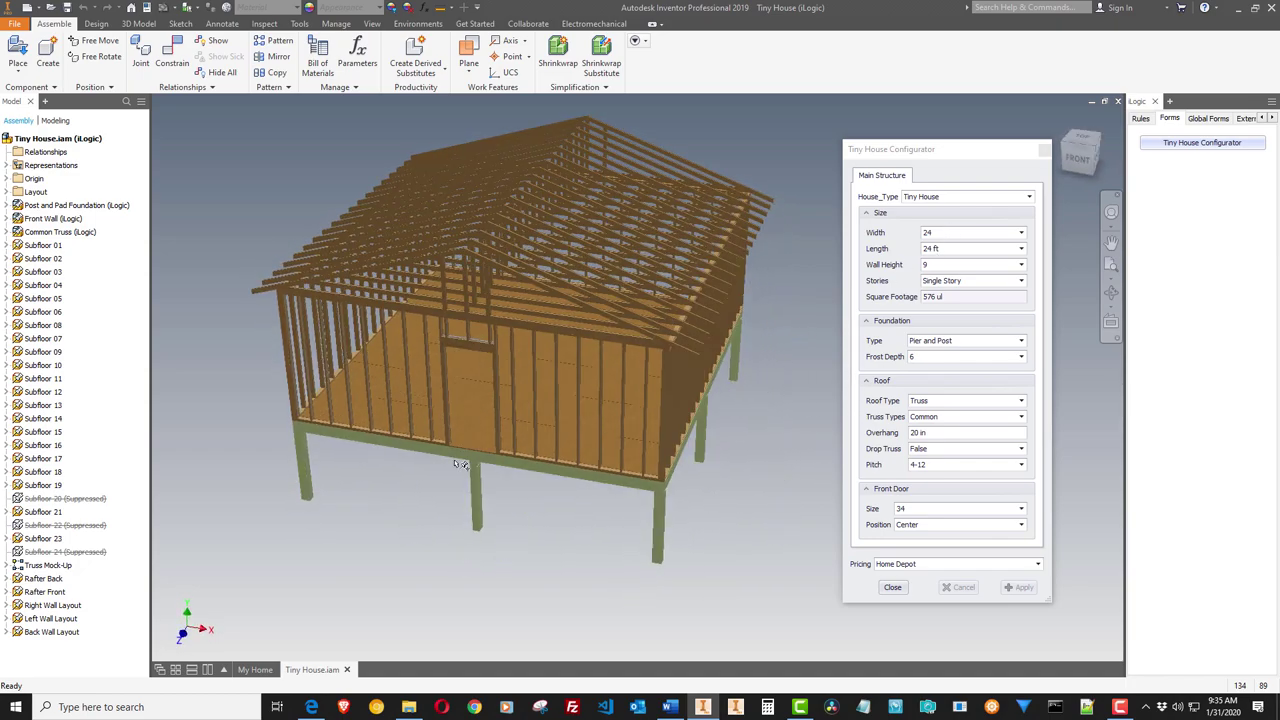
pyautogui.keyDown('shift'); pyautogui.moveTo(520, 564); pyautogui.dragTo(735, 546, button='middle'); pyautogui.keyUp('shift')
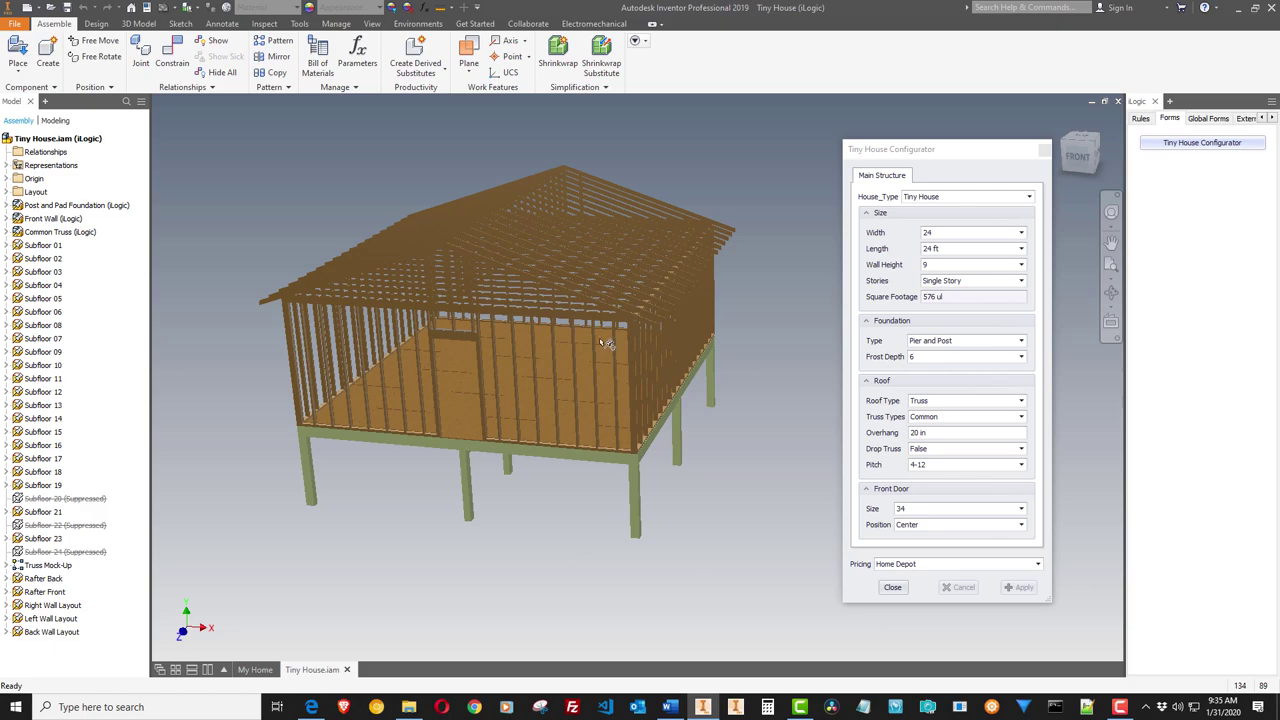
# Open the house's bill of materials and examine the part number, description and quantity of the 48 x 48 plywood subfloor
pyautogui.click(318, 58)
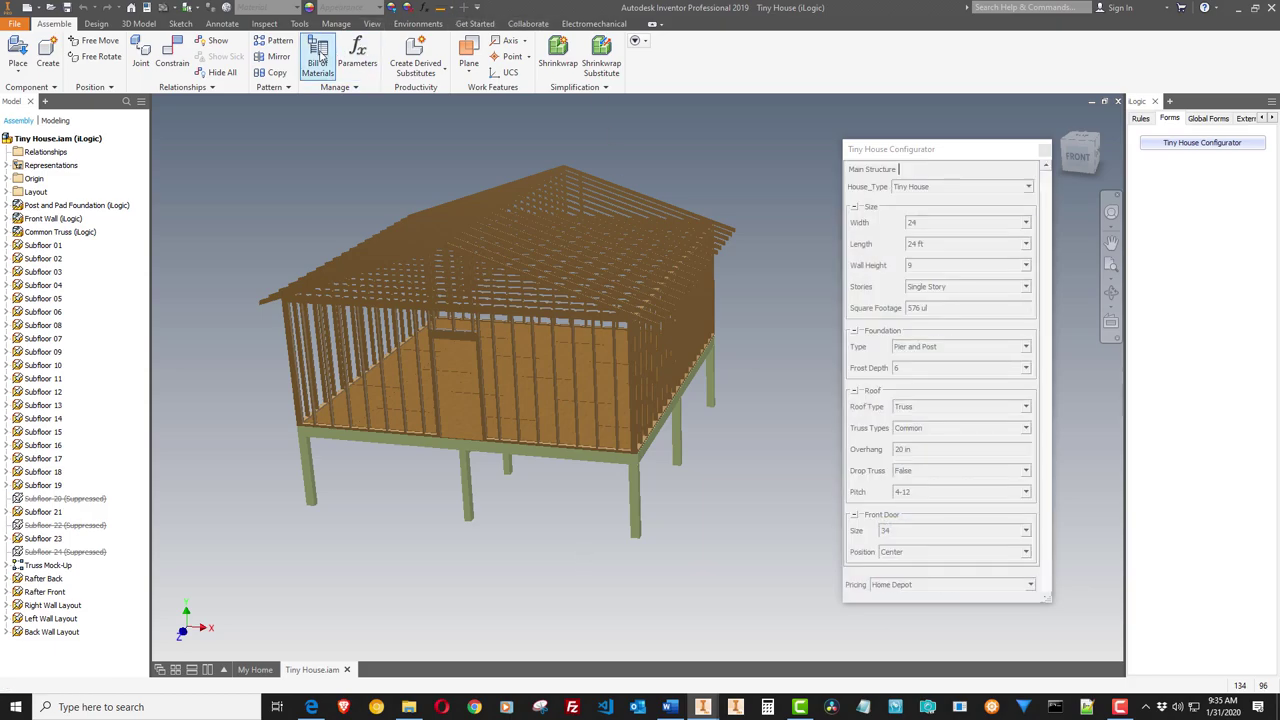
pyautogui.moveTo(594, 145); pyautogui.dragTo(537, 184)
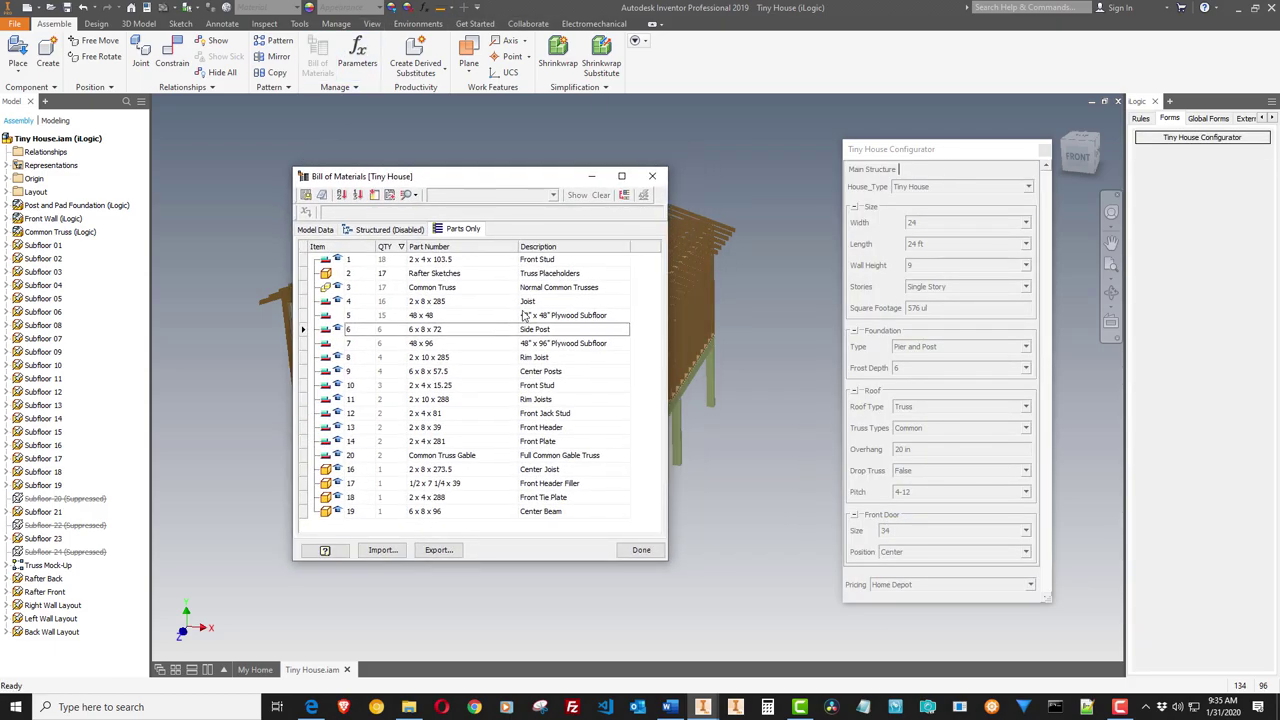
pyautogui.click(431, 316)
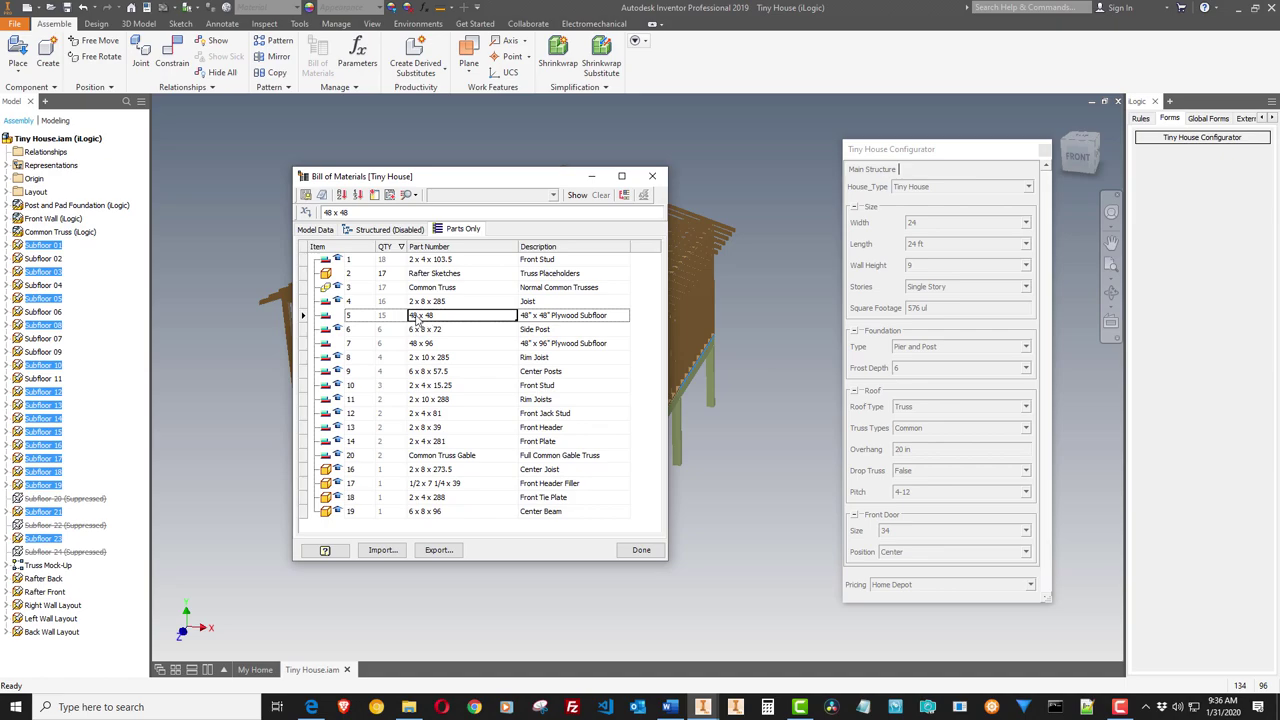
pyautogui.click(582, 318)
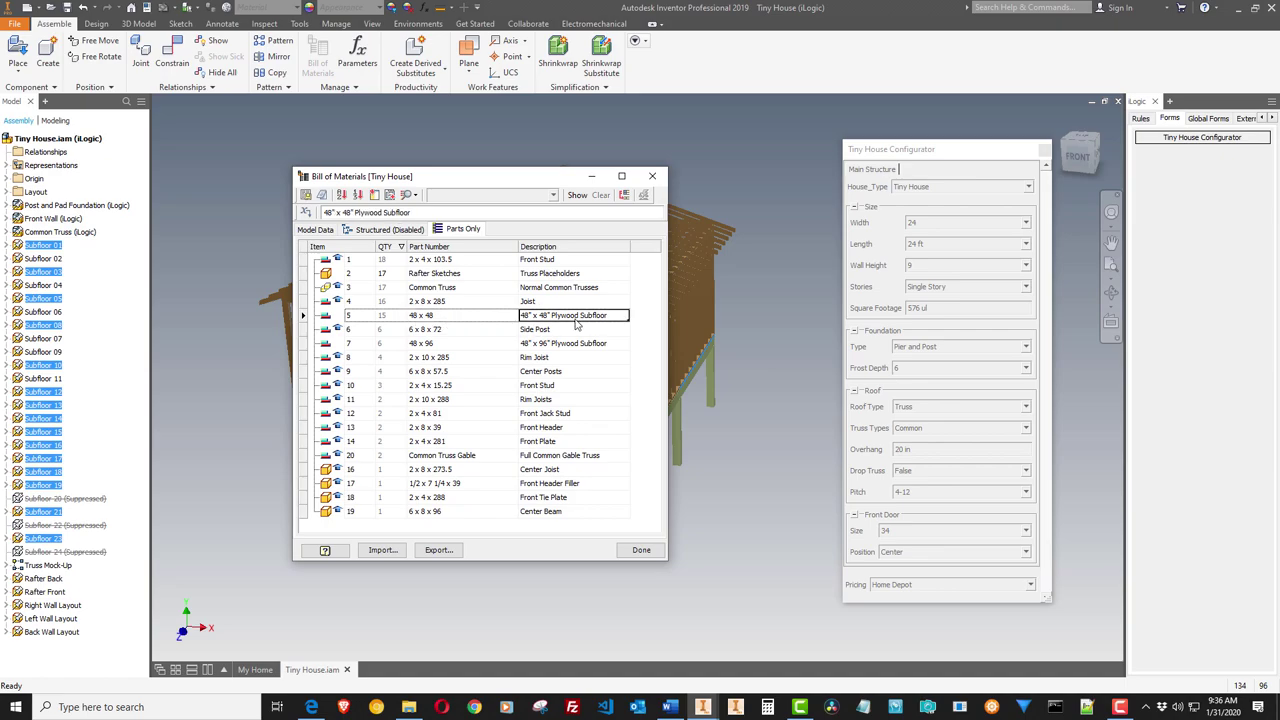
pyautogui.click(384, 318)
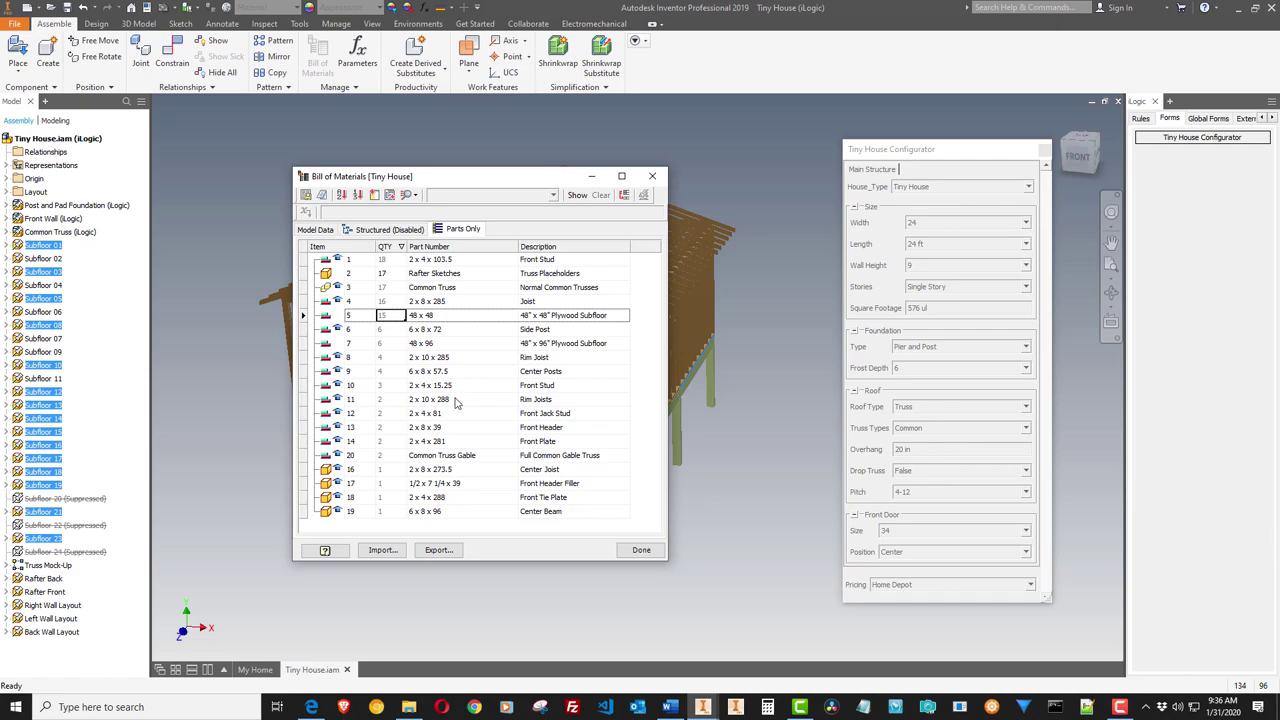
# Examine the center beam, 48 x 96 subfloor, side post and common truss entries, and close the bill of materials
pyautogui.click(455, 513)
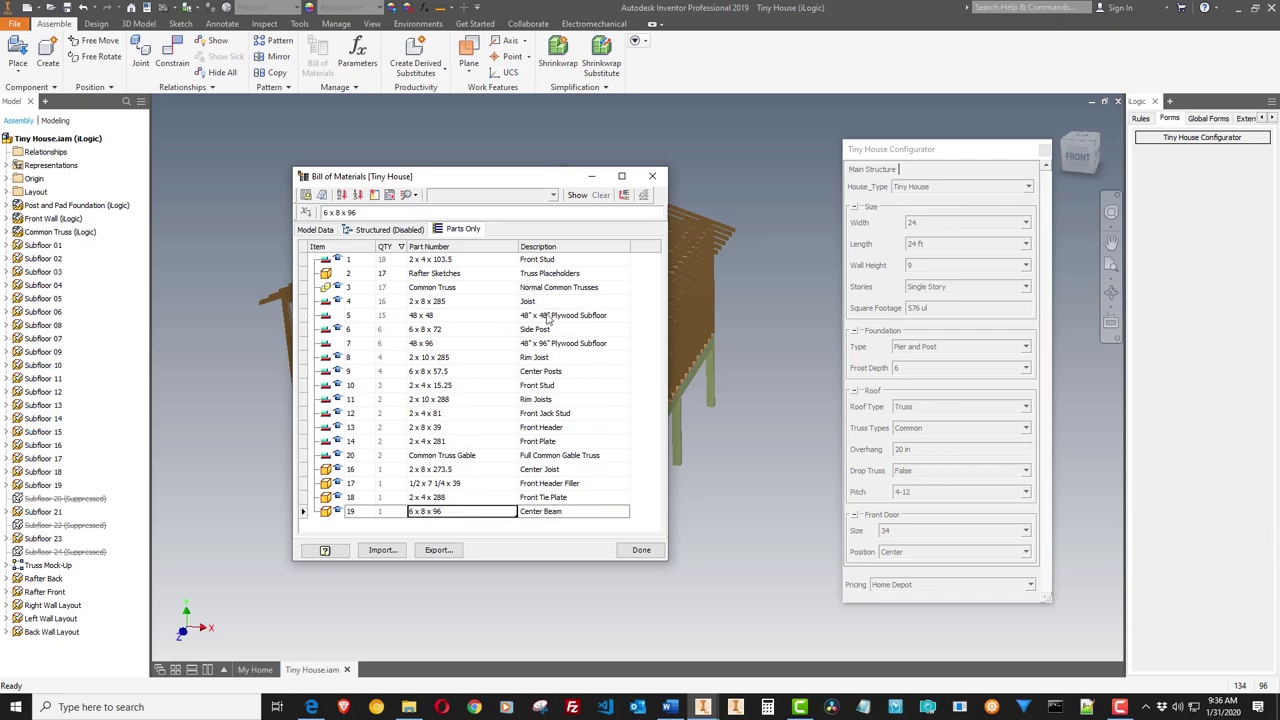
pyautogui.click(559, 346)
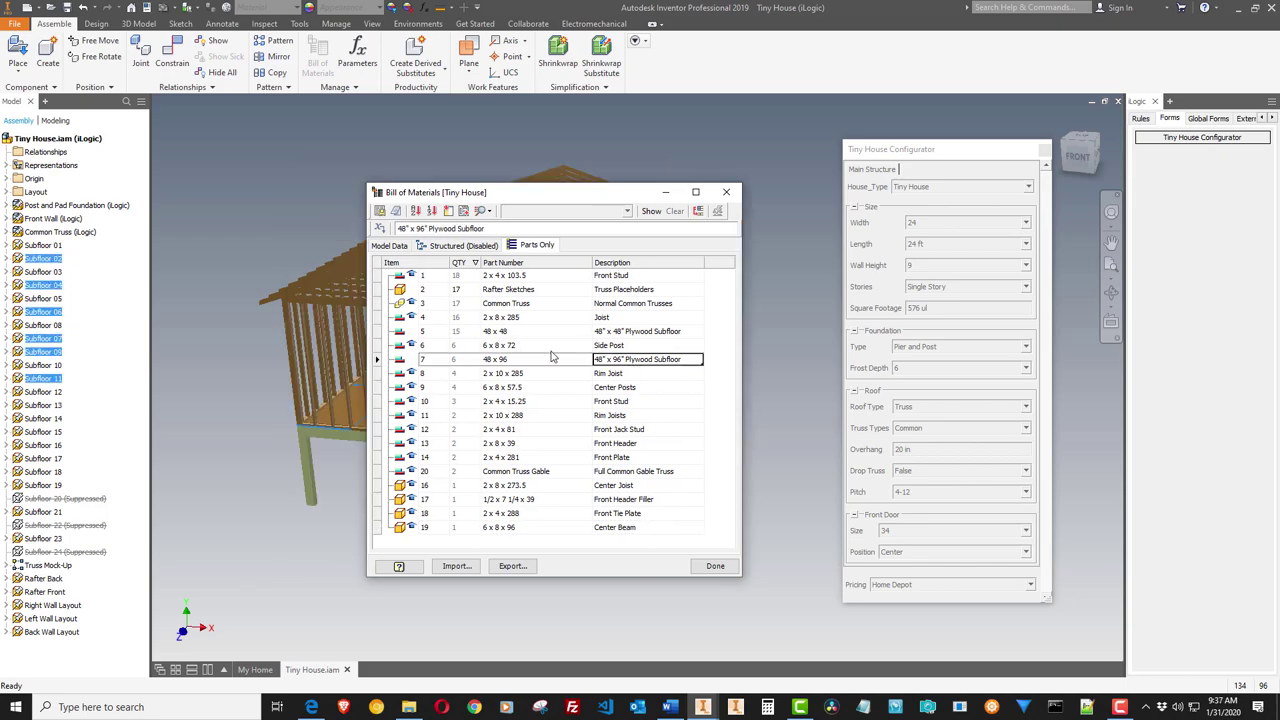
pyautogui.click(532, 348)
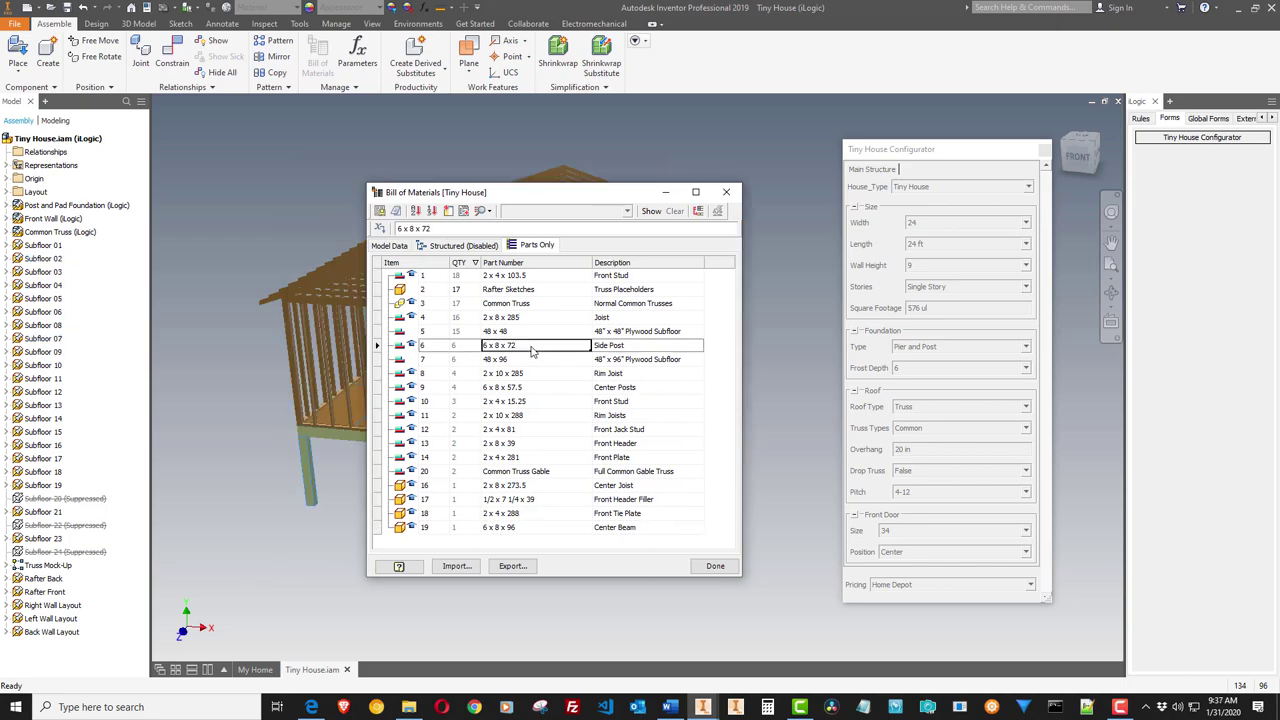
pyautogui.click(524, 305)
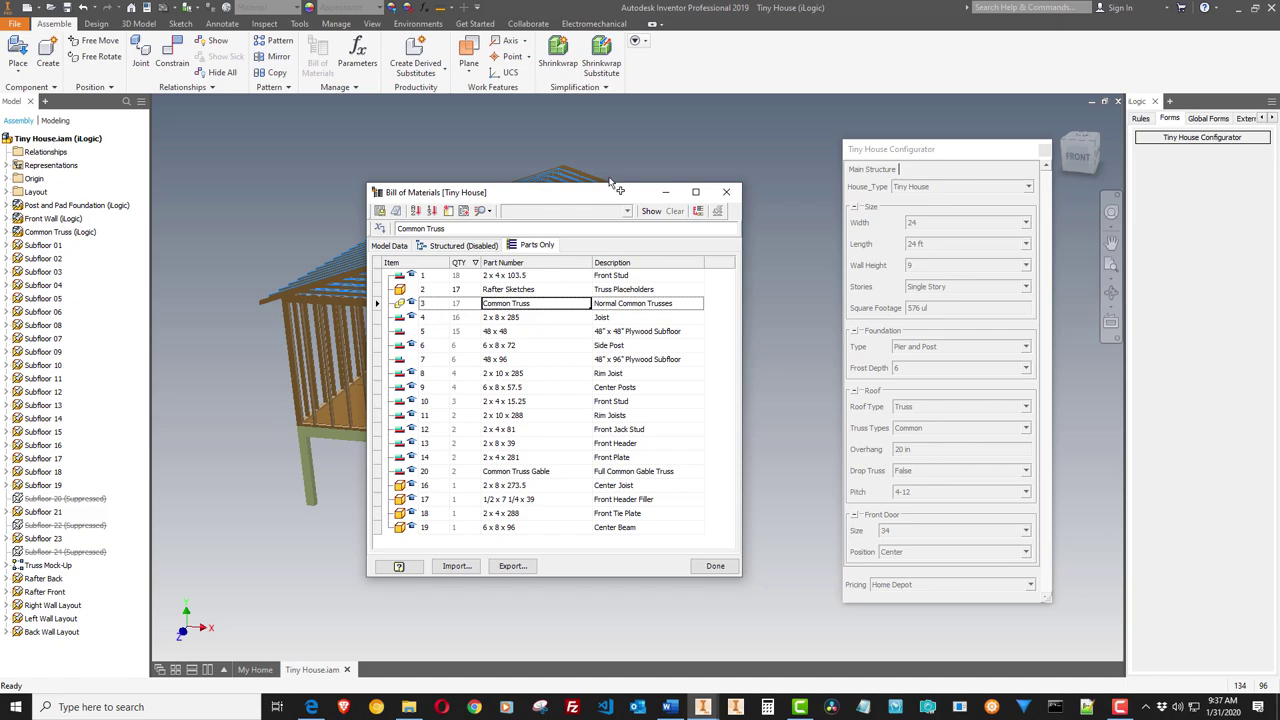
pyautogui.moveTo(618, 192); pyautogui.dragTo(527, 140)
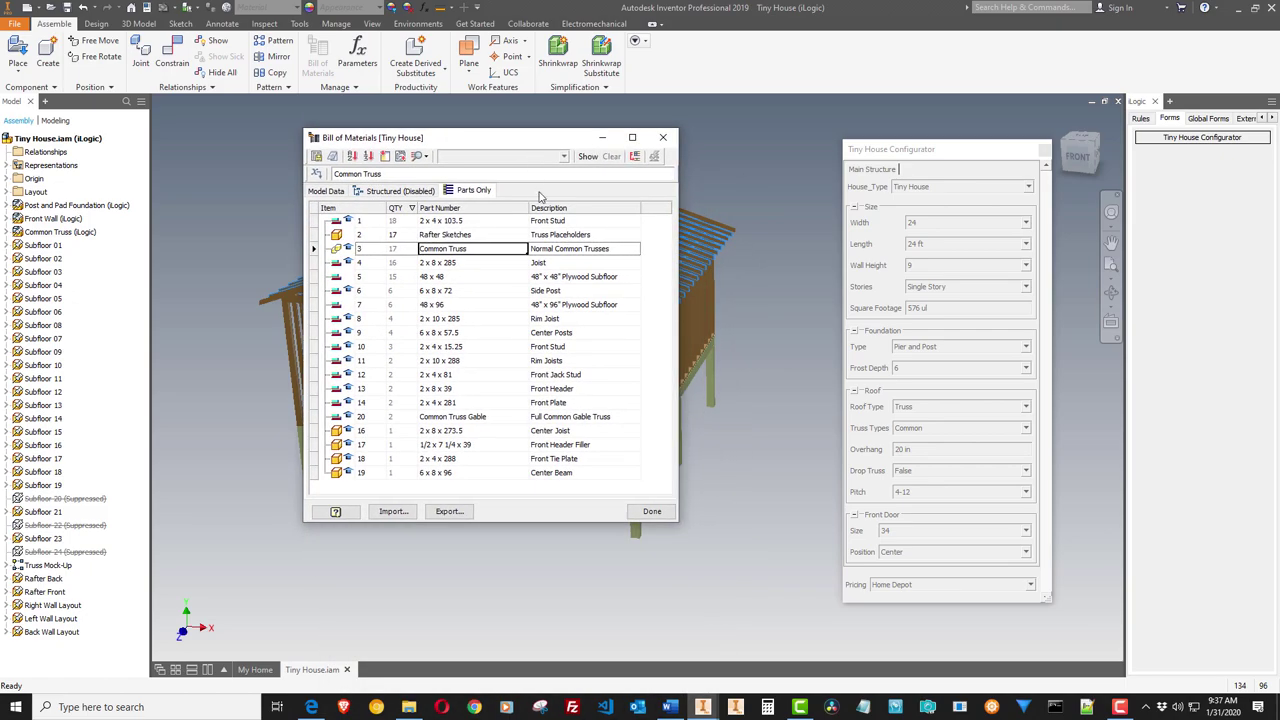
pyautogui.click(652, 511)
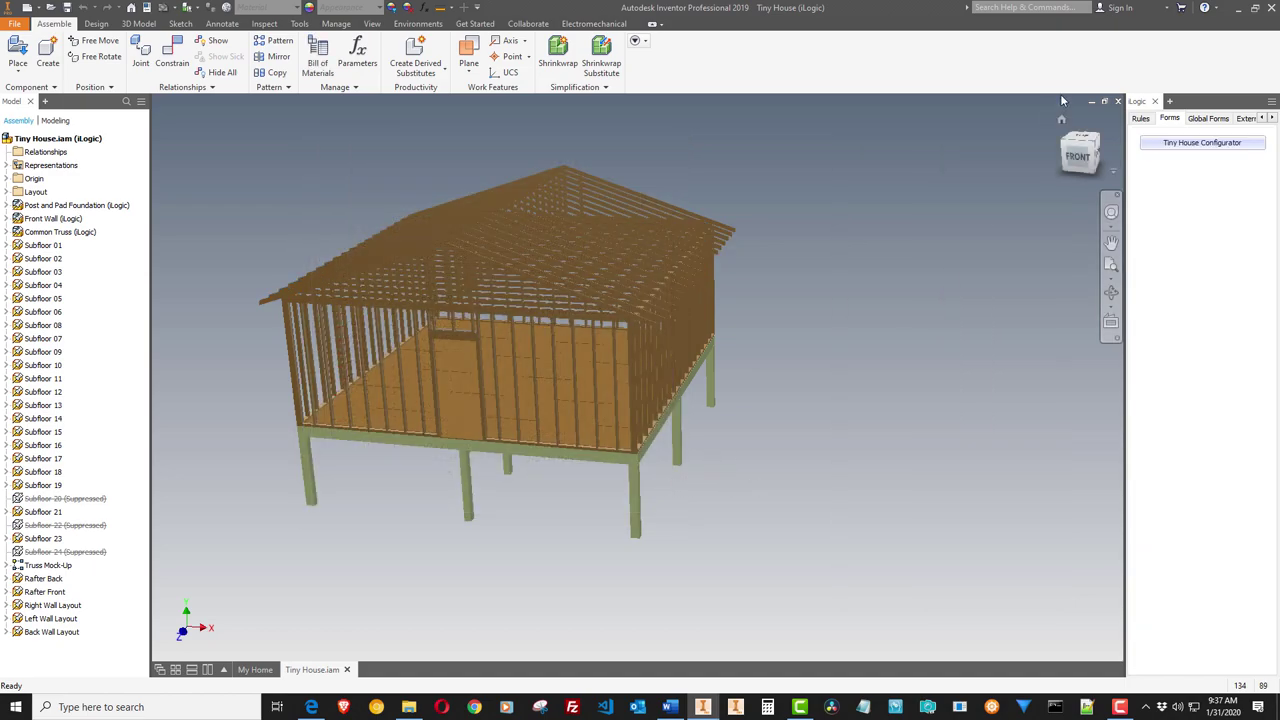
# Reopen the Tiny House Configurator form and open the Post and Pad Foundation subassembly in its own window
pyautogui.click(1200, 143)
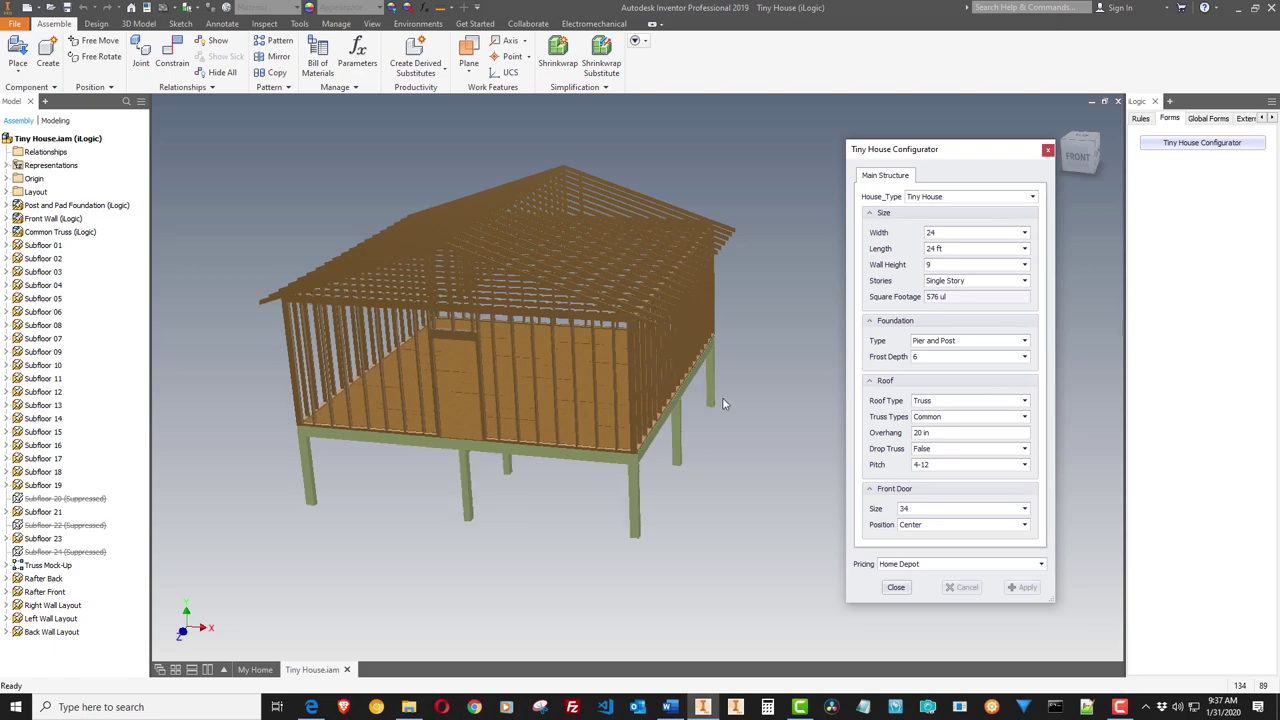
pyautogui.keyDown('shift'); pyautogui.moveTo(722, 398); pyautogui.dragTo(680, 449, button='middle'); pyautogui.keyUp('shift')
pyautogui.click(666, 445)
pyautogui.rightClick(675, 450)
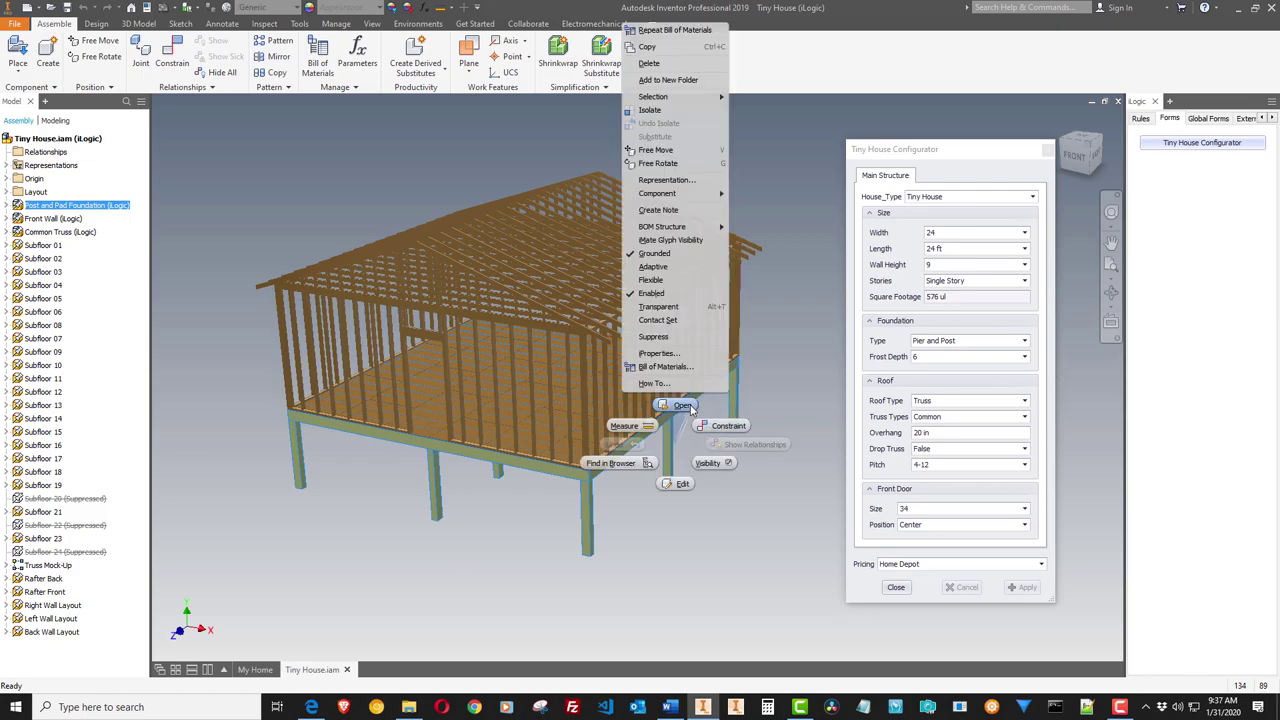
pyautogui.click(688, 404)
pyautogui.keyDown('shift'); pyautogui.moveTo(666, 418); pyautogui.dragTo(742, 464, button='middle'); pyautogui.keyUp('shift')
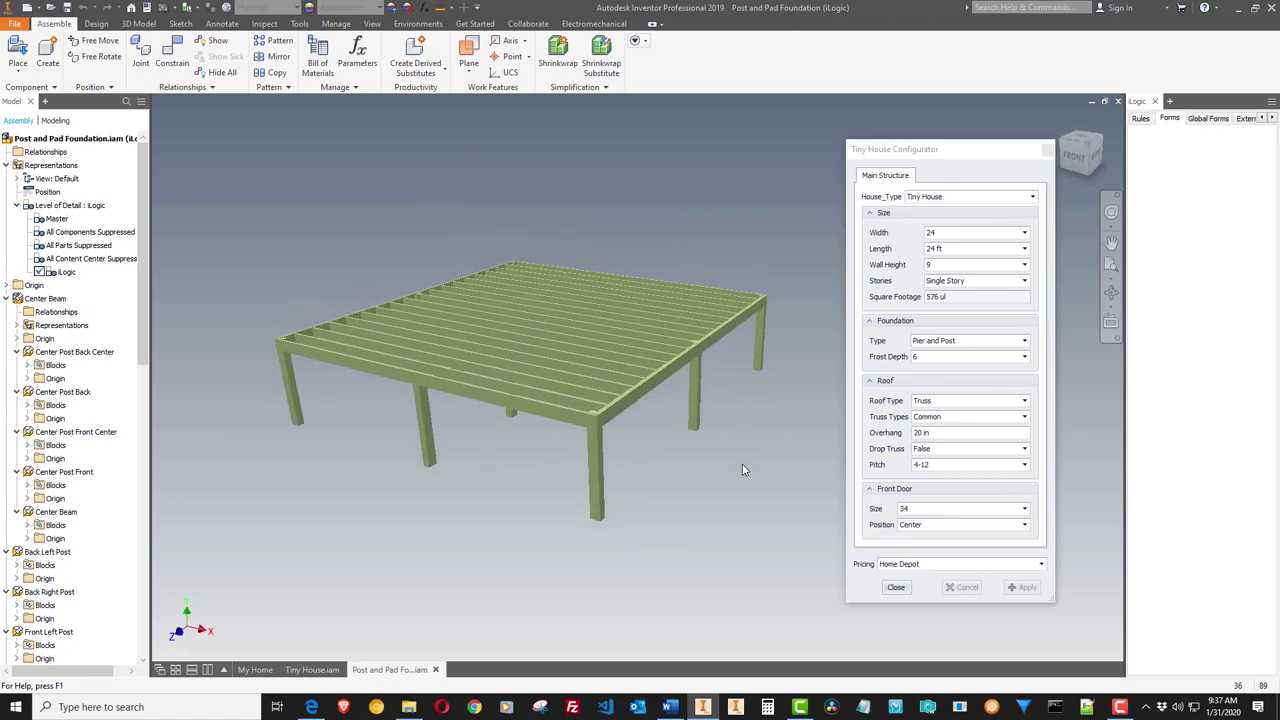
# Review the foundation types offered by the configurator and examine the foundation's posts and joists
pyautogui.click(955, 345)
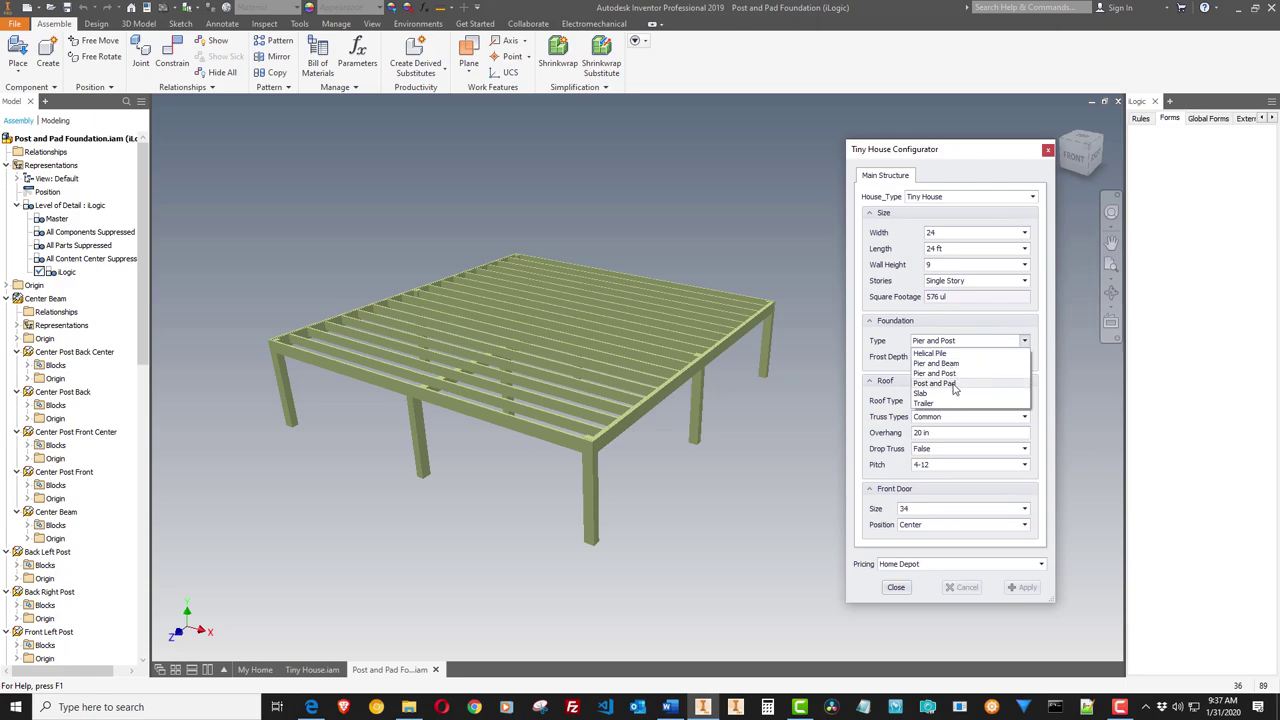
pyautogui.click(778, 468)
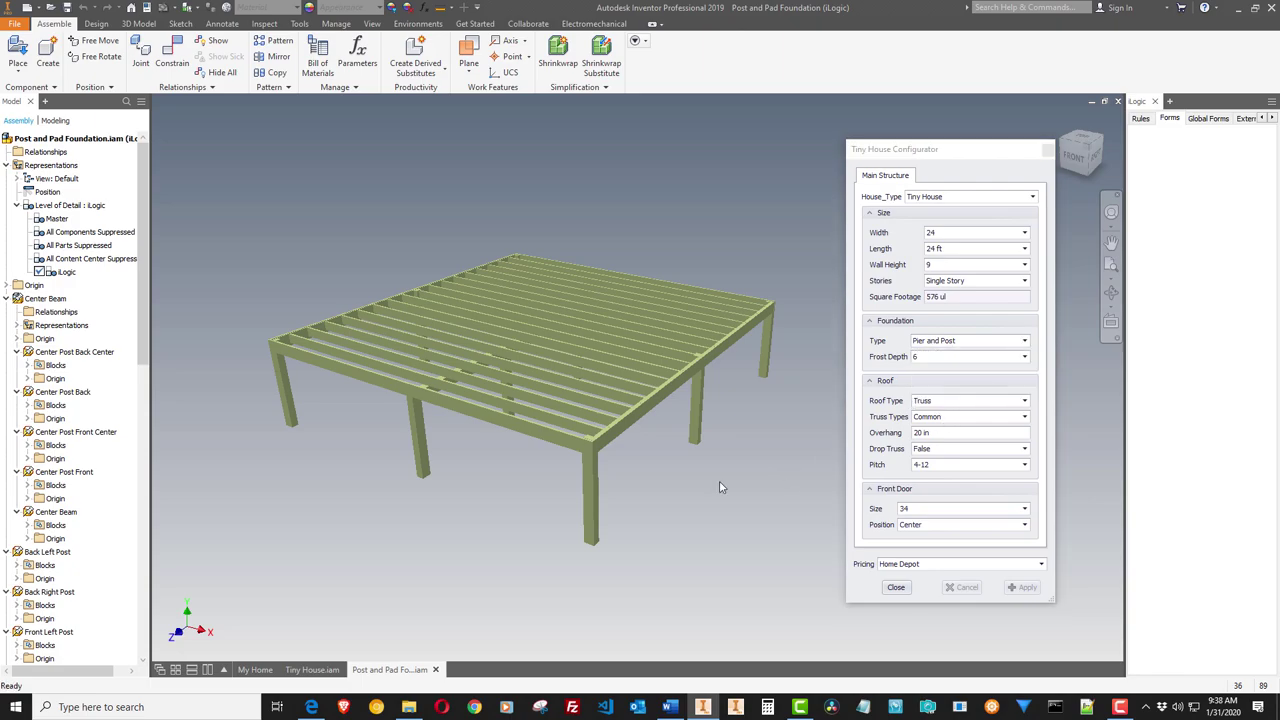
pyautogui.scroll(-2, 672, 425)
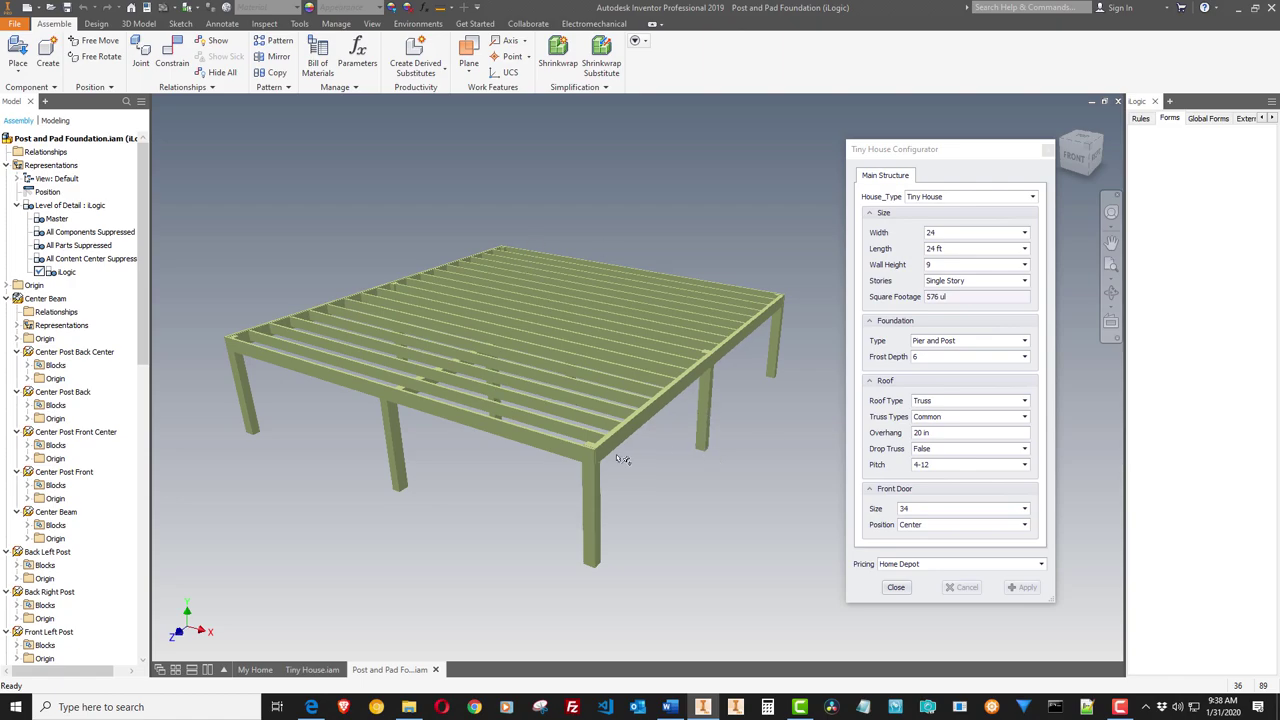
pyautogui.scroll(1, 703, 499)
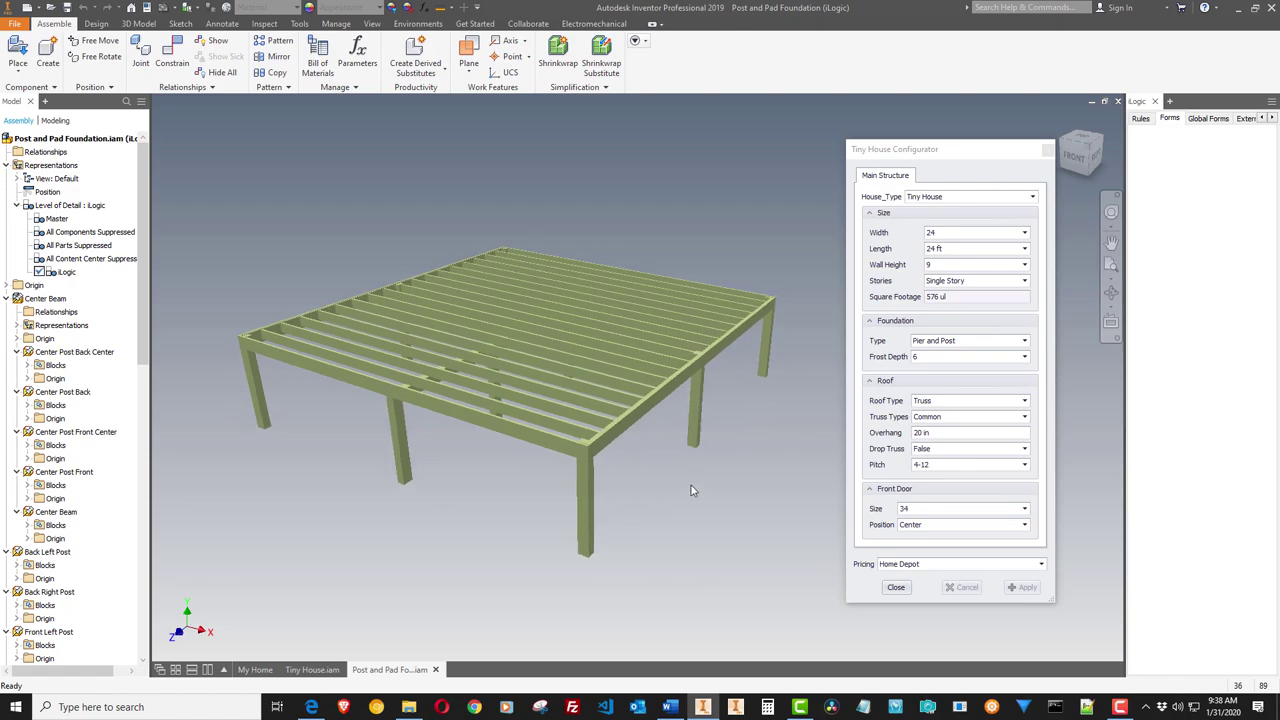
pyautogui.keyDown('shift'); pyautogui.moveTo(705, 452); pyautogui.dragTo(713, 493, button='middle'); pyautogui.keyUp('shift')
# Return to the Tiny House assembly and examine its foundation posts and the configurator's foundation settings
pyautogui.click(312, 669)
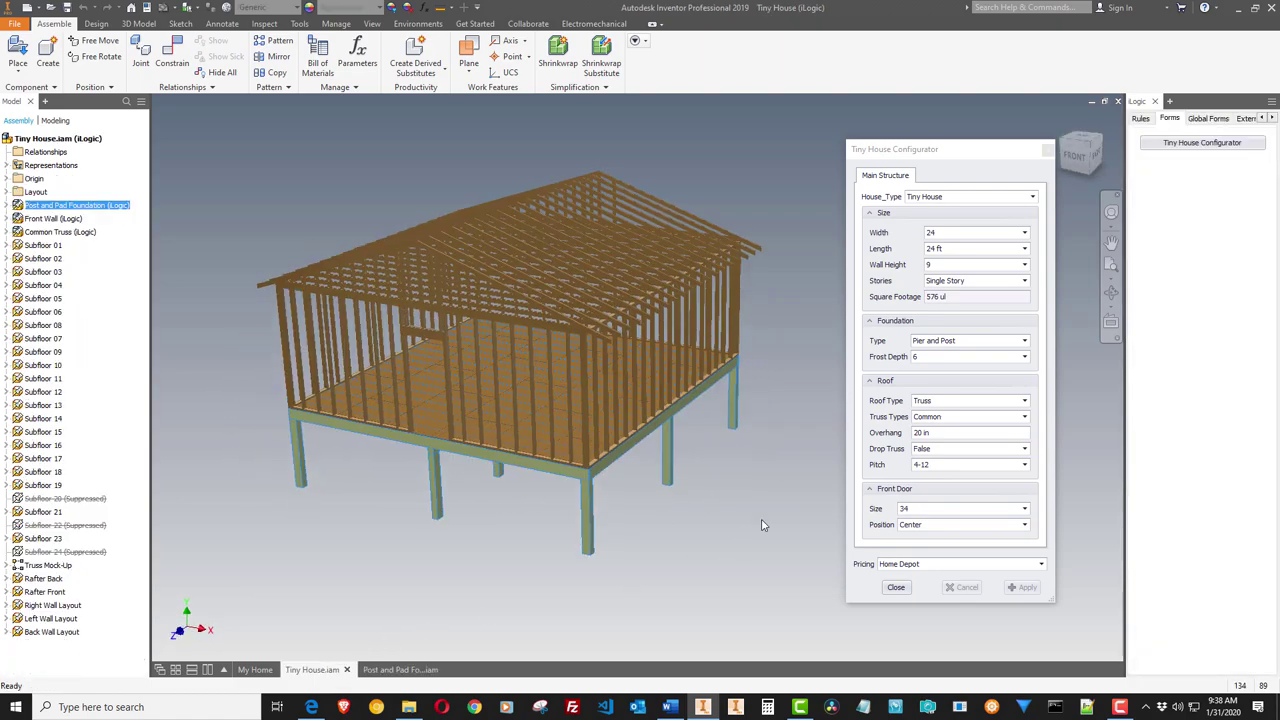
pyautogui.scroll(2, 766, 512)
pyautogui.scroll(5, 605, 505)
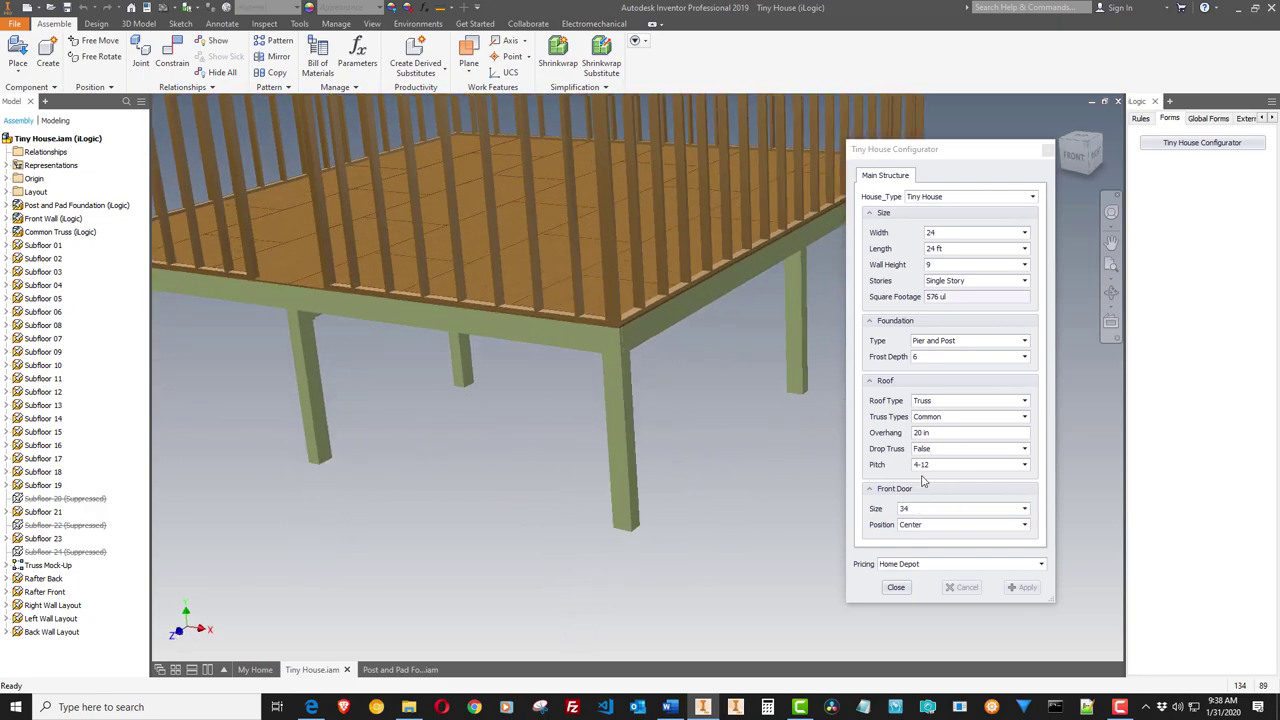
pyautogui.click(933, 361)
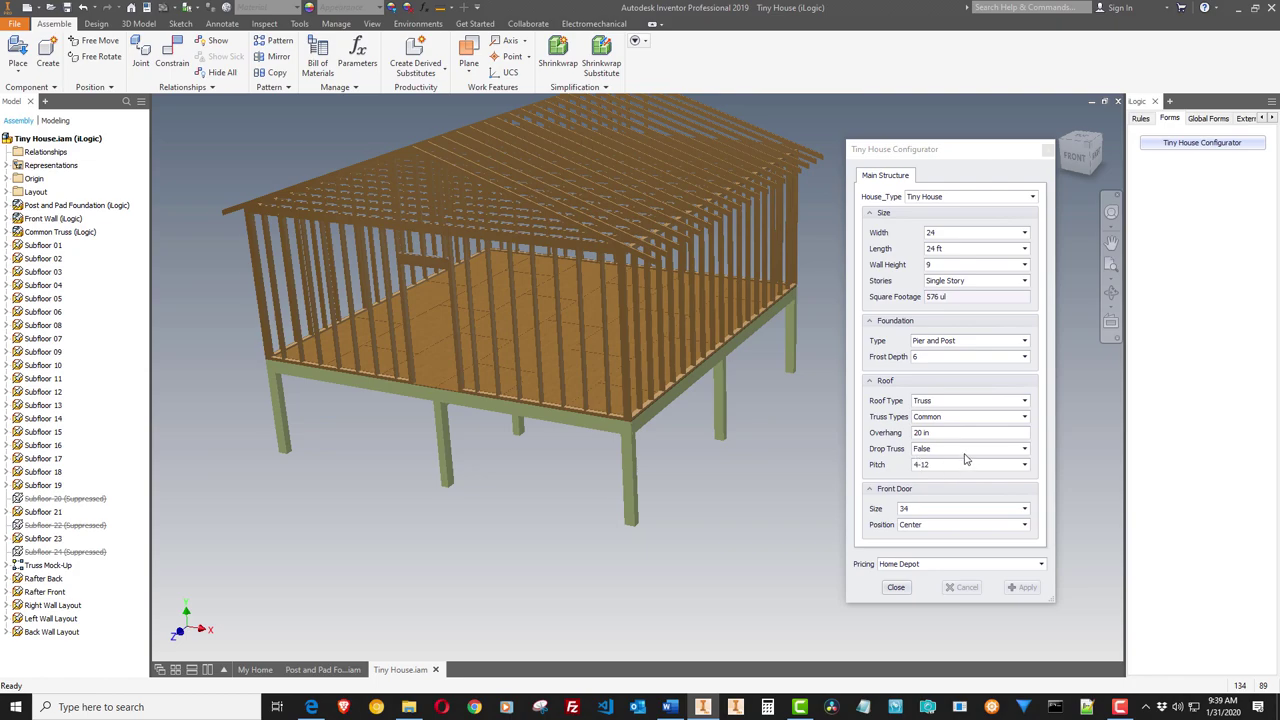
pyautogui.click(937, 343)
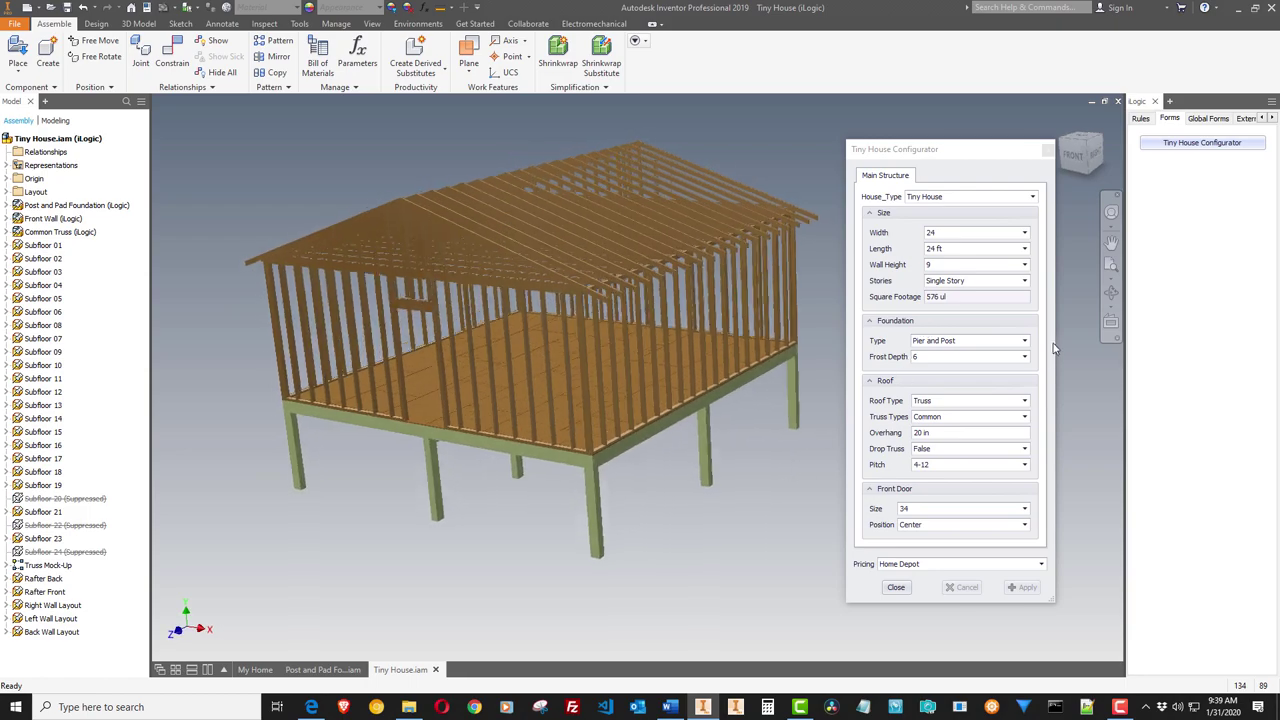
# Set the foundation's frost depth to 4, apply it to the house and inspect the posts
pyautogui.click(1000, 357)
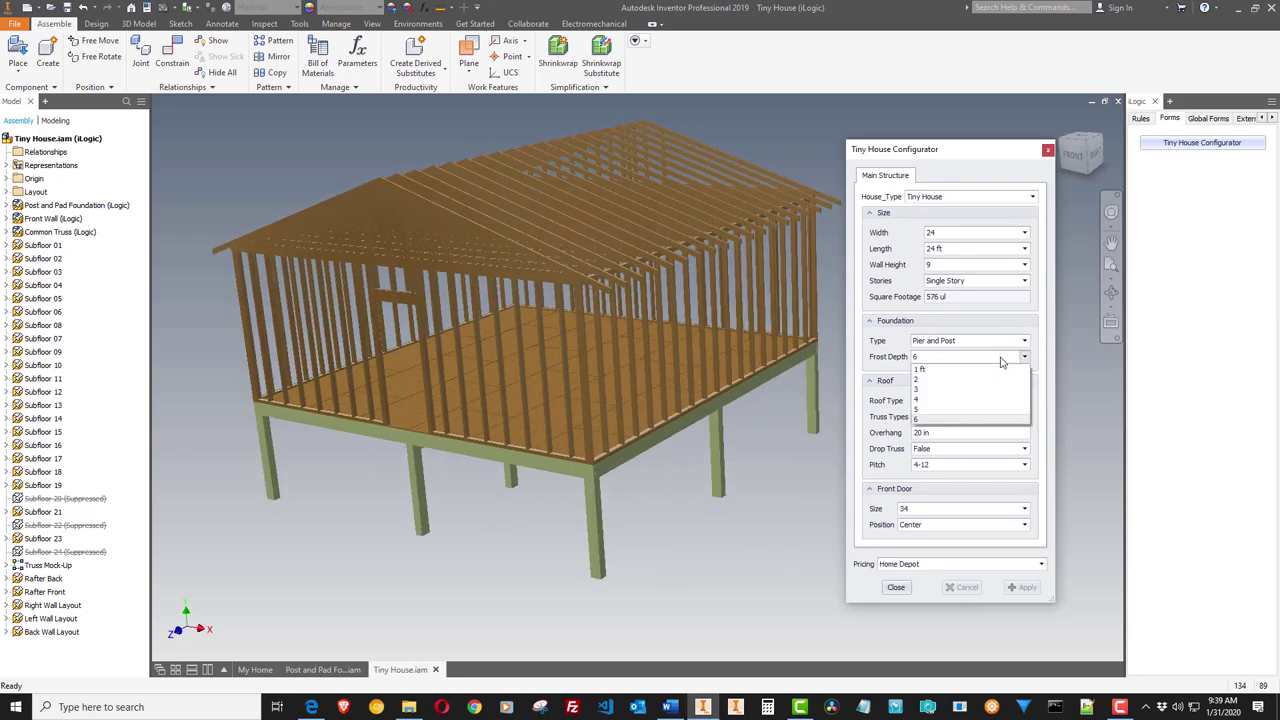
pyautogui.click(924, 399)
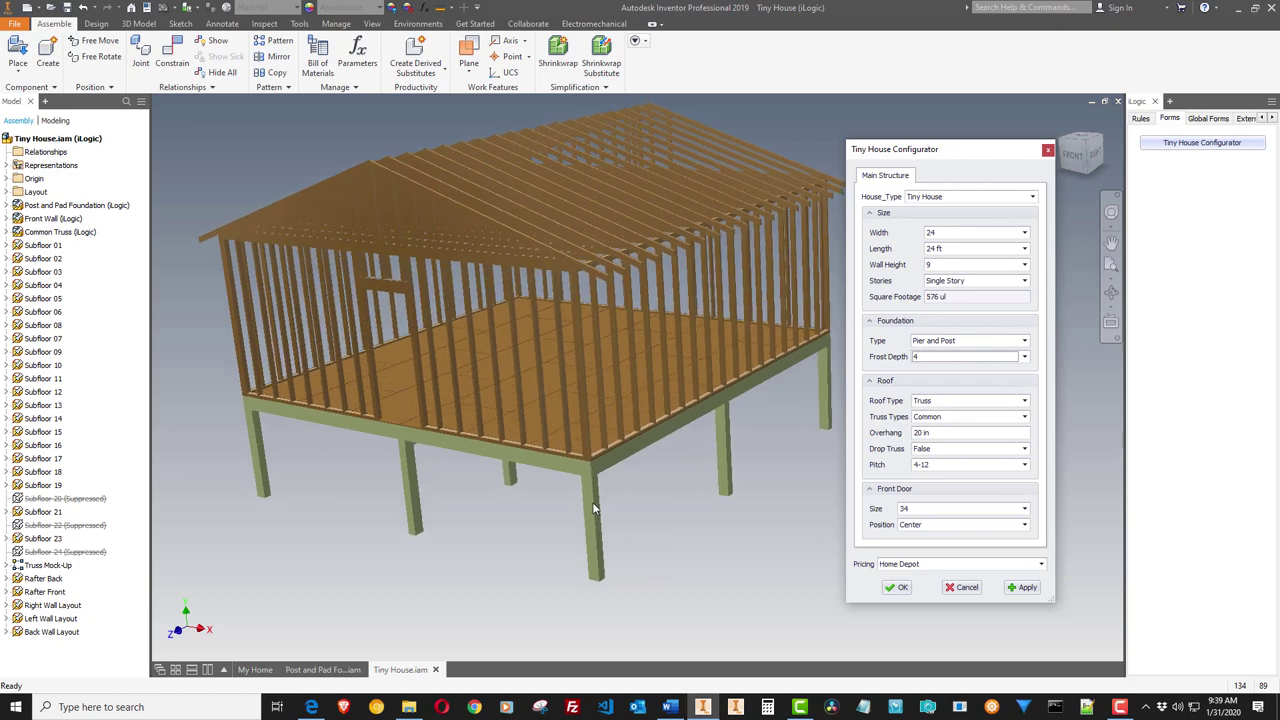
pyautogui.click(1020, 588)
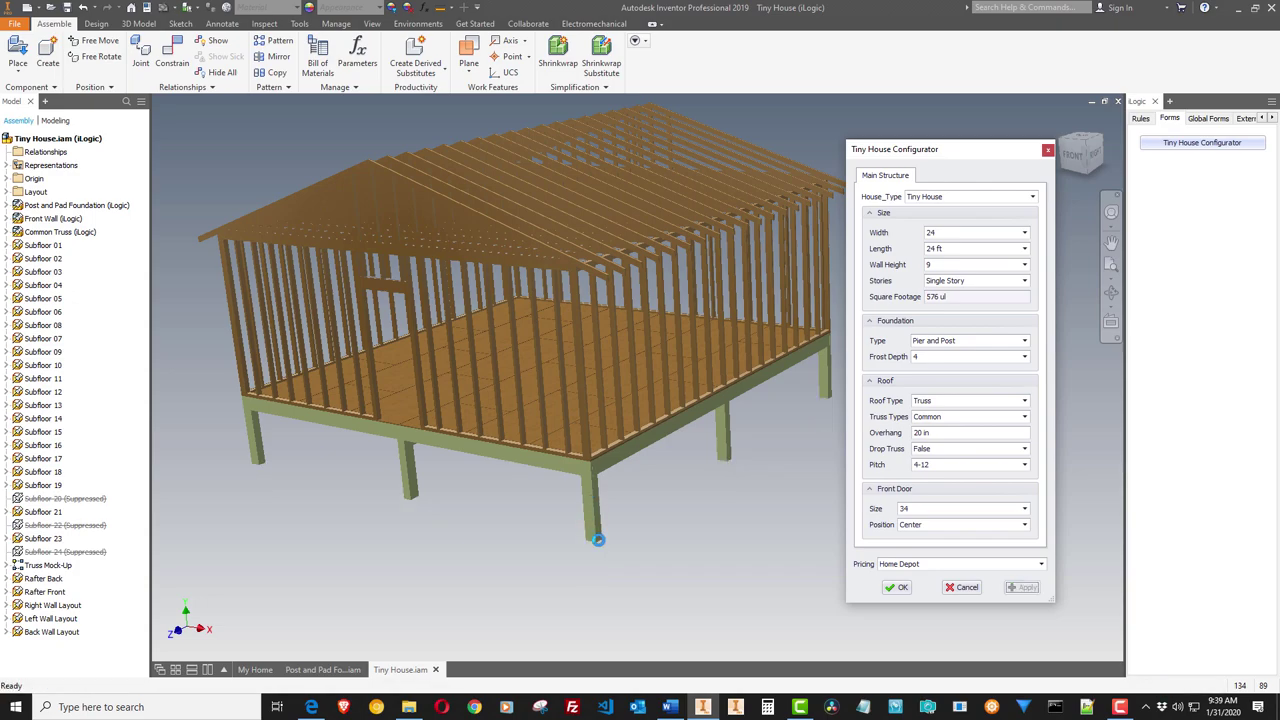
pyautogui.scroll(4, 649, 543)
pyautogui.scroll(-5, 640, 537)
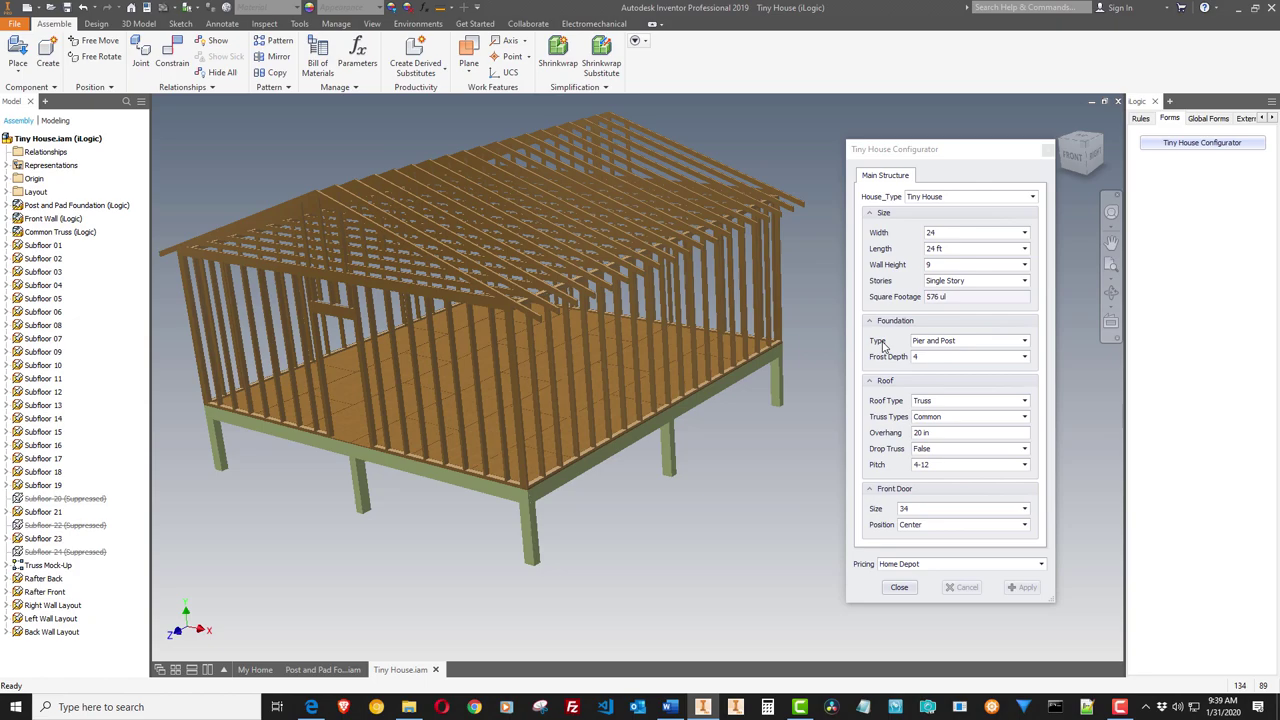
# Review the available story options and briefly select the common truss subassembly in the roof
pyautogui.click(962, 285)
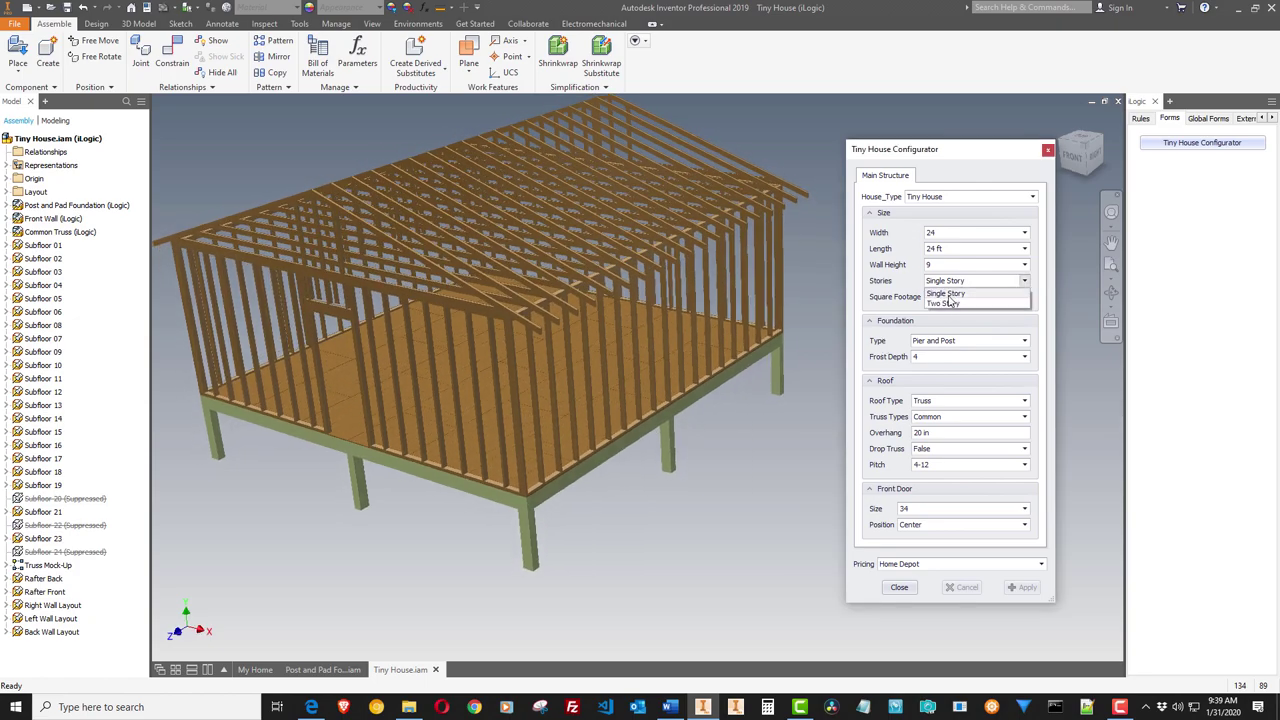
pyautogui.click(815, 322)
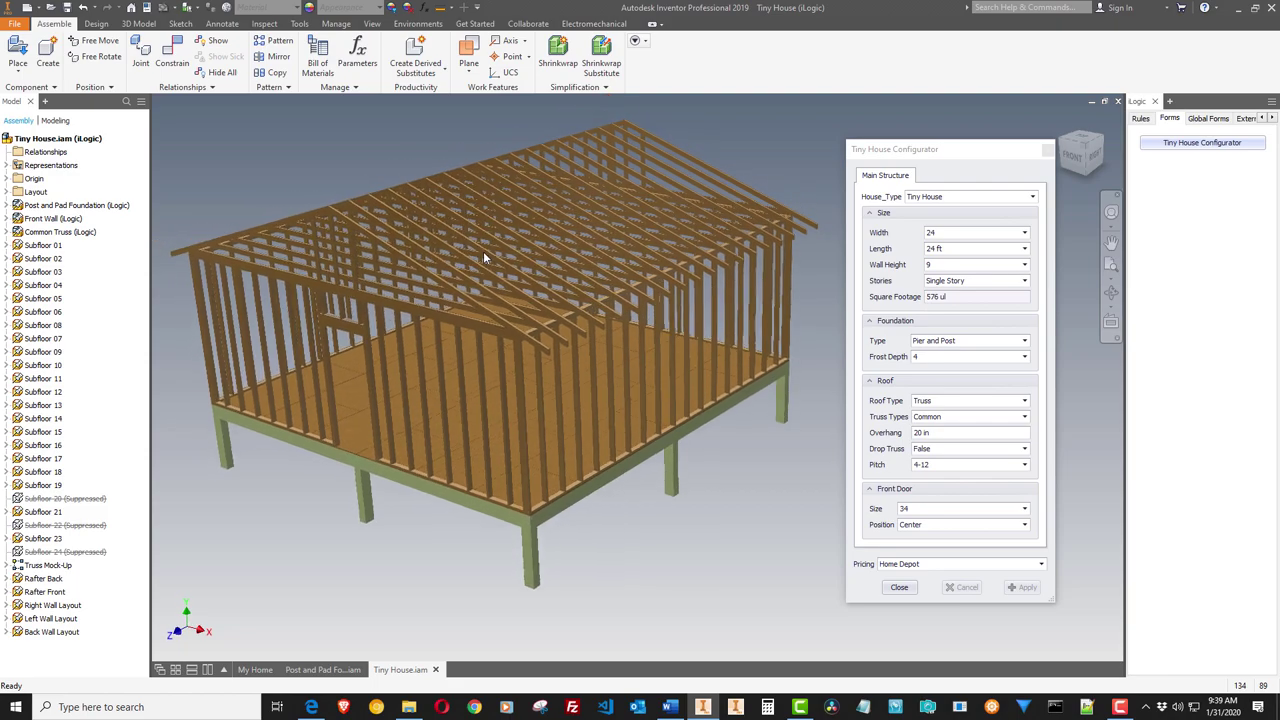
pyautogui.click(491, 252)
pyautogui.click(817, 153)
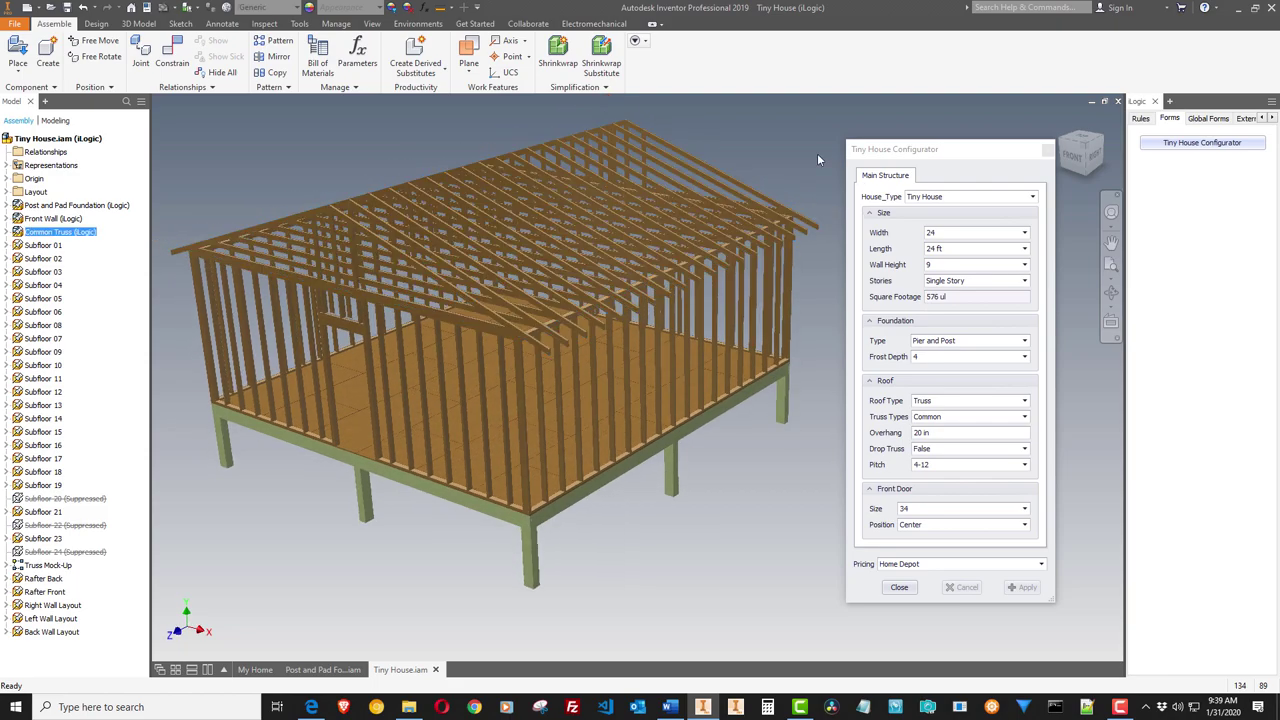
# Review the roof truss types and change the truss type from the common option to Cantilever
pyautogui.click(940, 418)
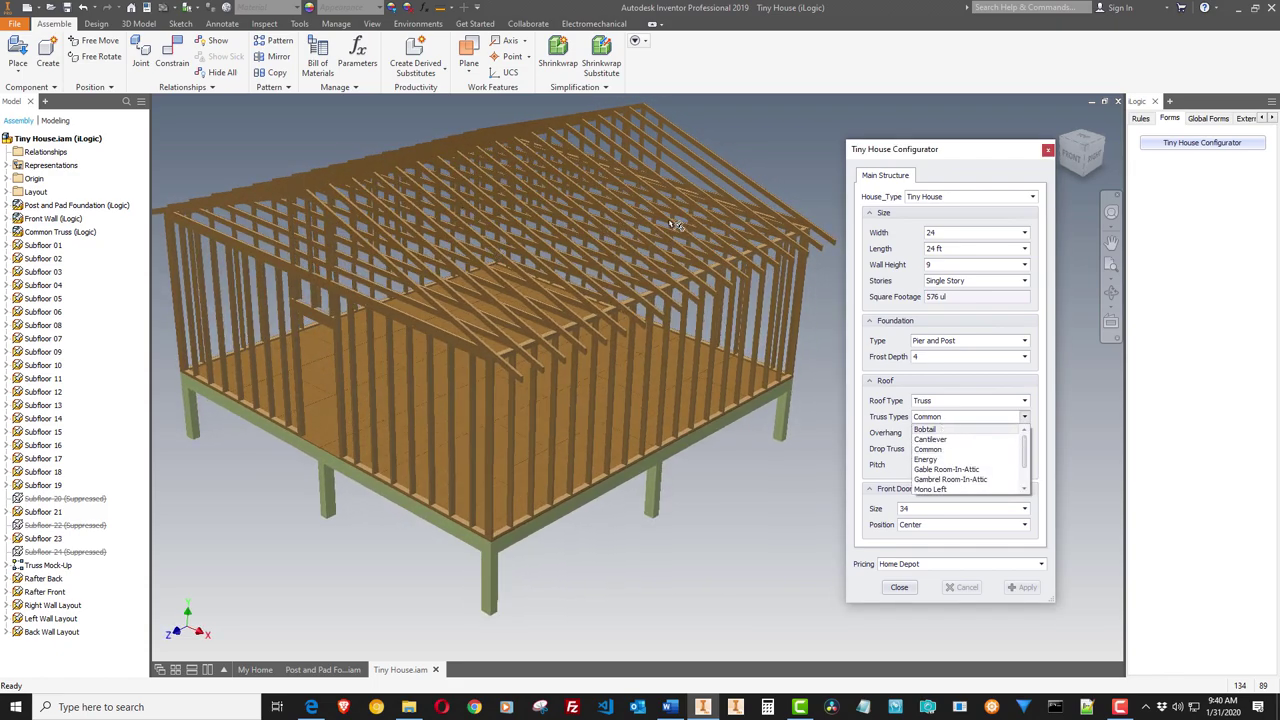
pyautogui.click(951, 449)
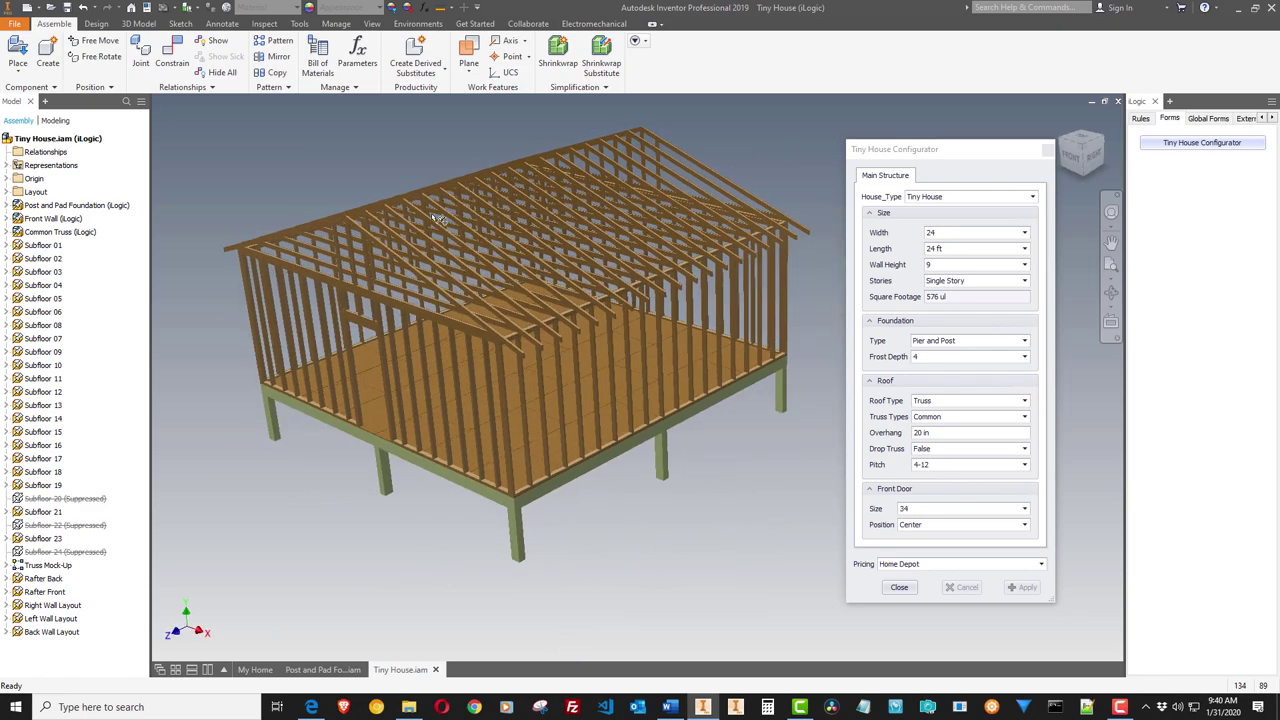
pyautogui.click(940, 417)
pyautogui.click(930, 439)
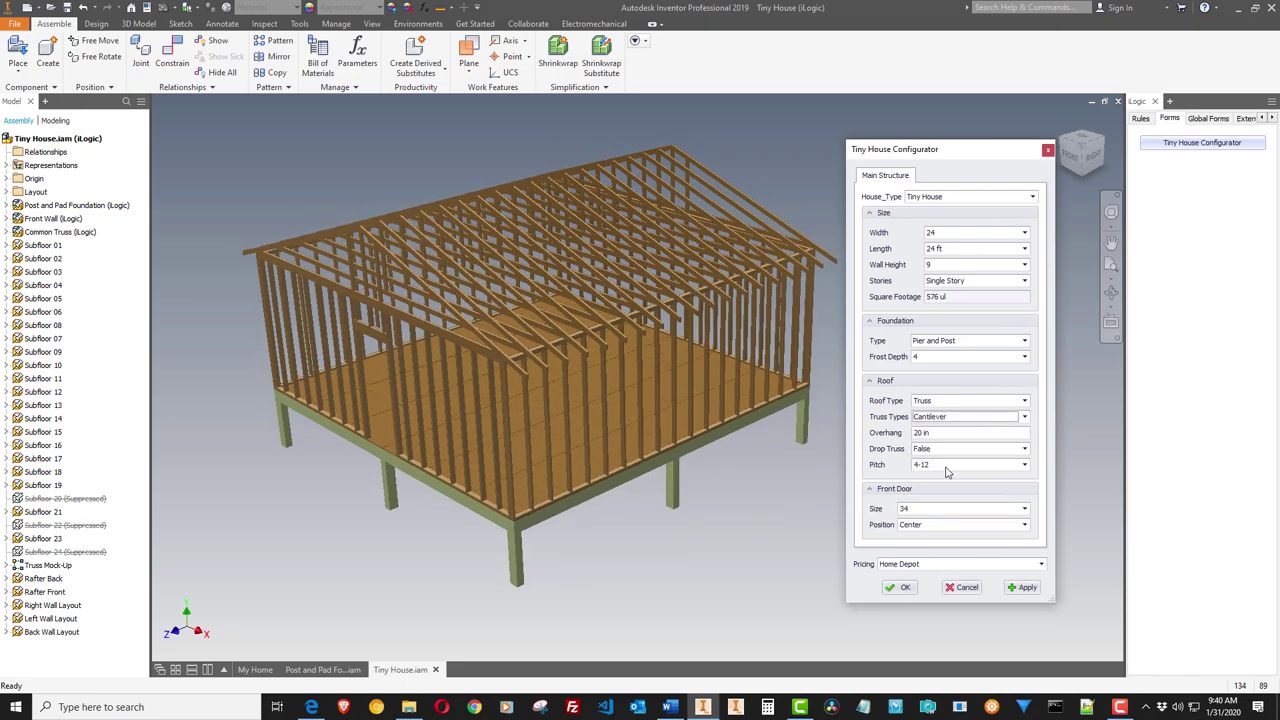
# Apply the Cantilever truss type, switch the trusses to Gable Room-In-Attic, apply that as well and inspect the roof
pyautogui.click(1025, 588)
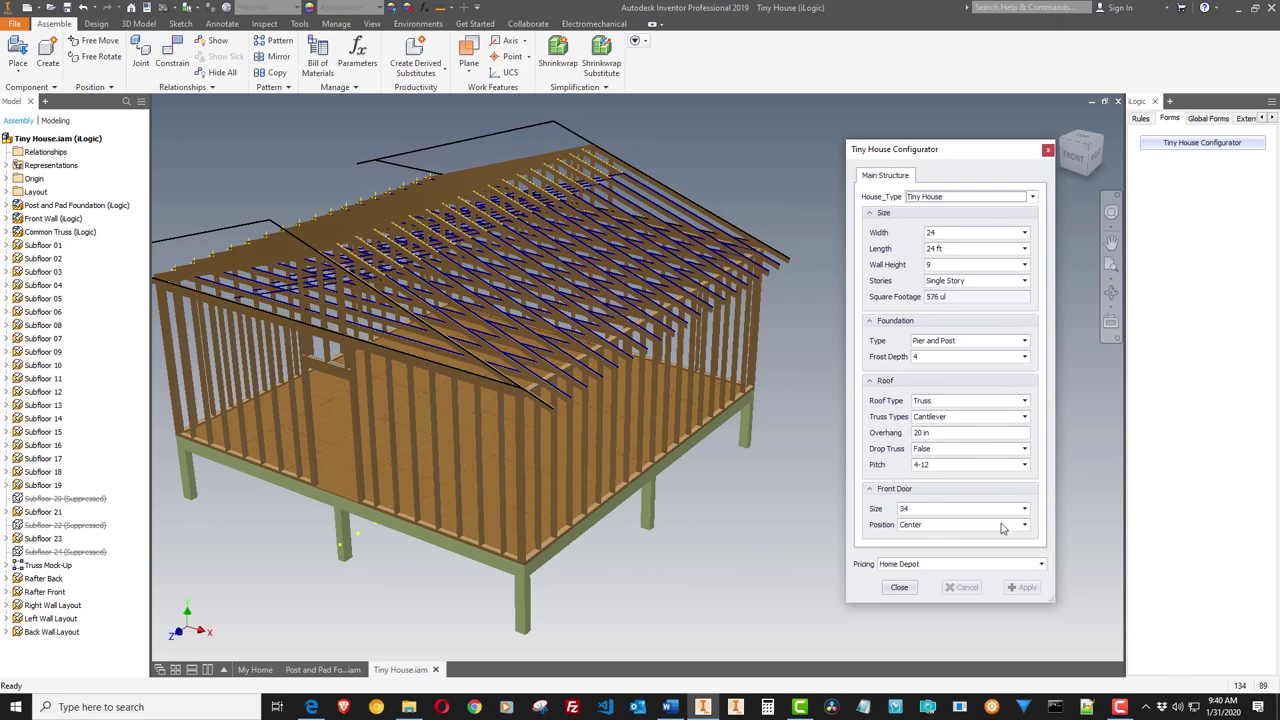
pyautogui.click(940, 418)
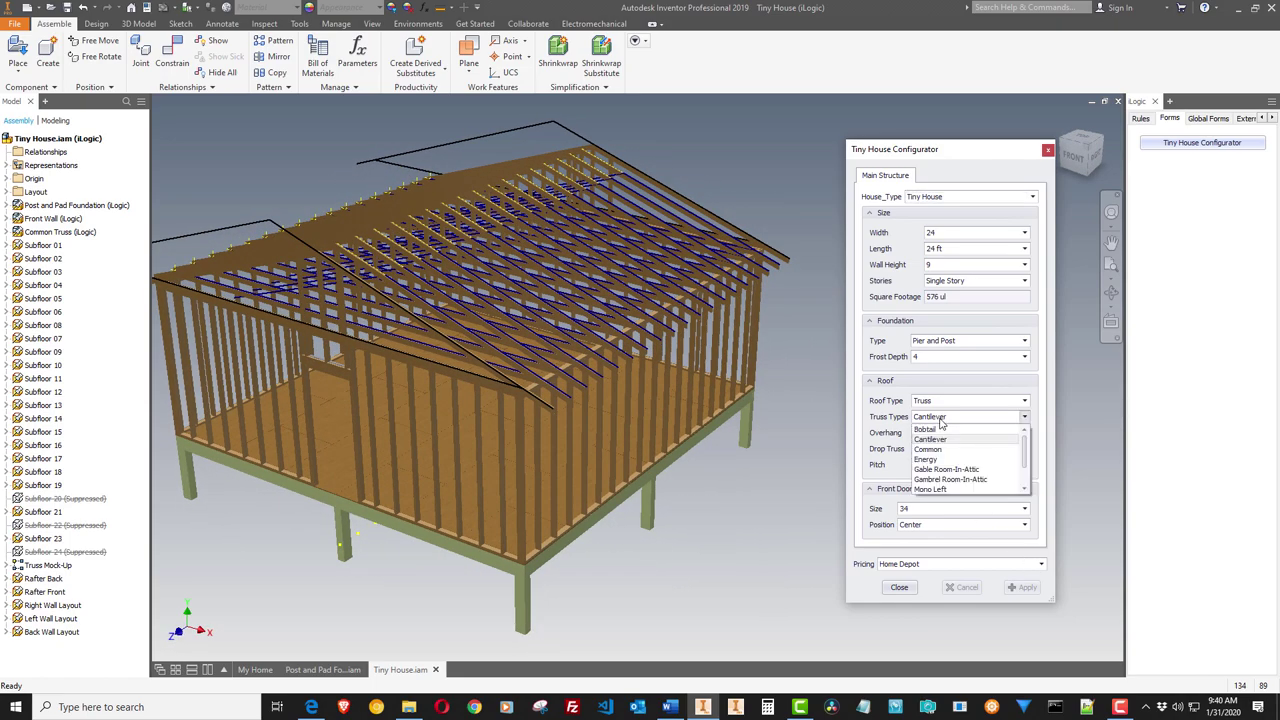
pyautogui.click(944, 470)
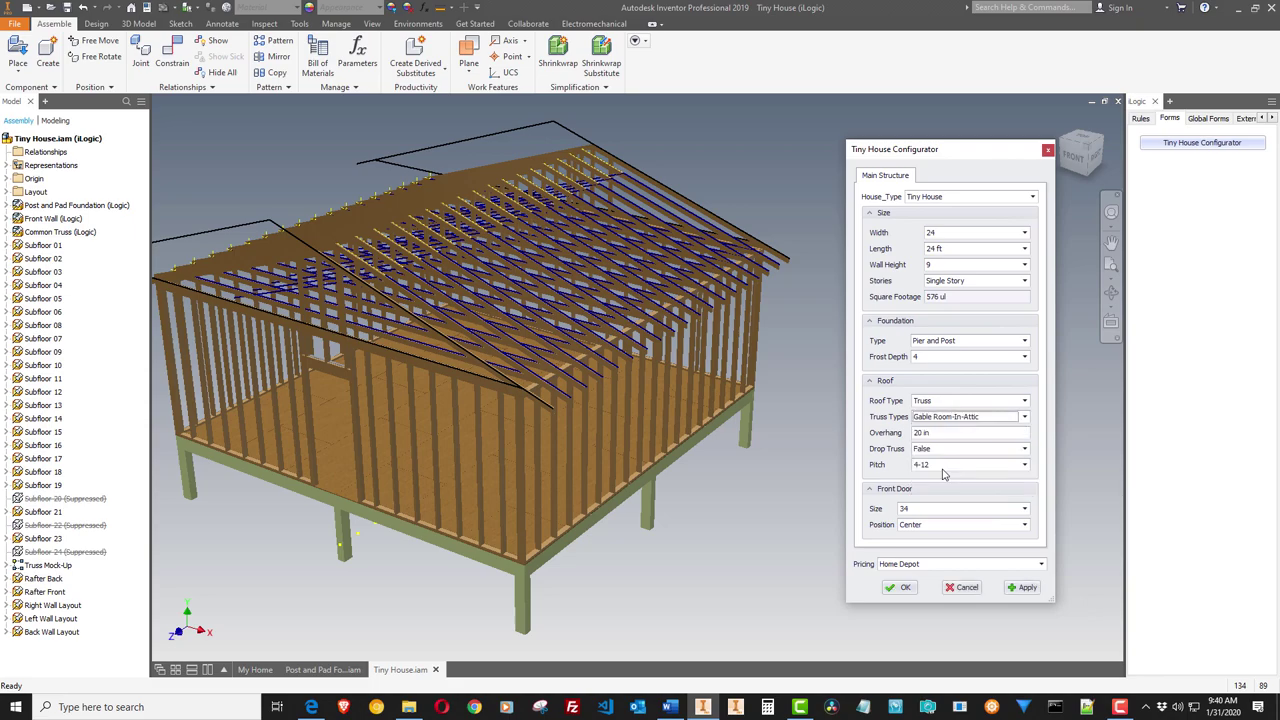
pyautogui.click(1024, 587)
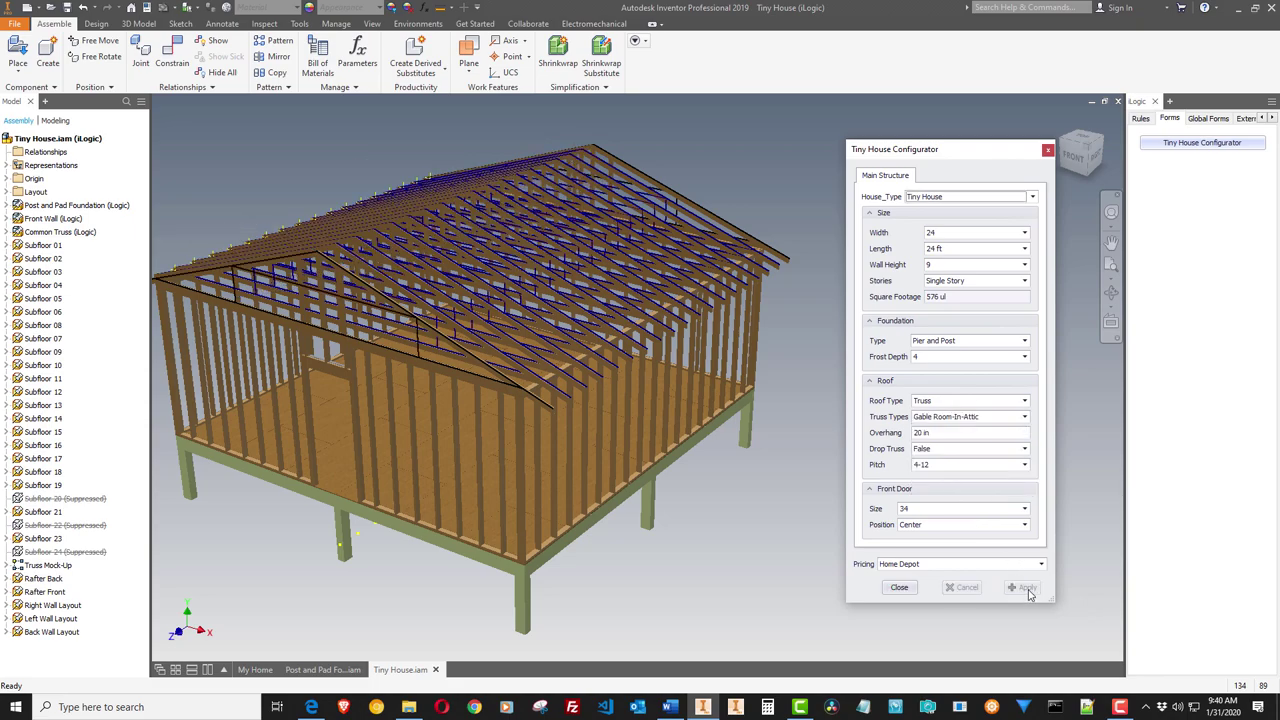
pyautogui.keyDown('shift'); pyautogui.moveTo(793, 509); pyautogui.dragTo(1160, 583, button='middle'); pyautogui.keyUp('shift')
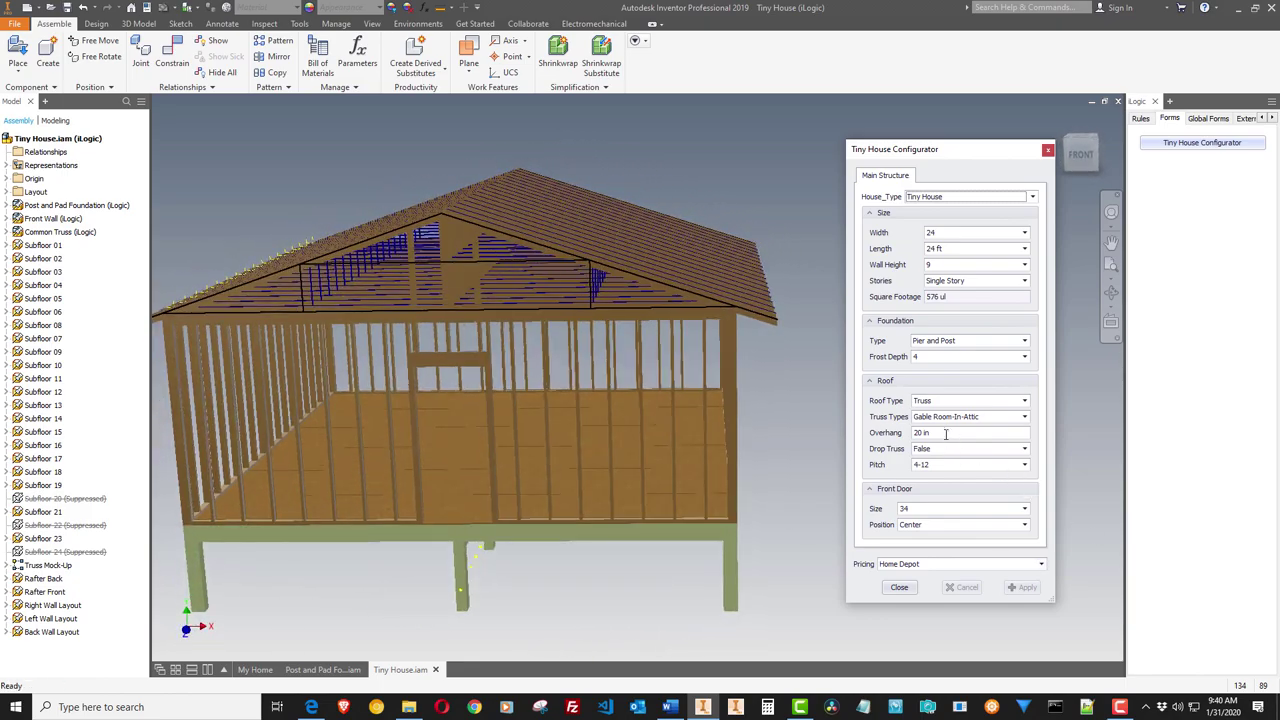
pyautogui.keyDown('shift'); pyautogui.moveTo(700, 385); pyautogui.dragTo(770, 310, button='middle'); pyautogui.keyUp('shift')
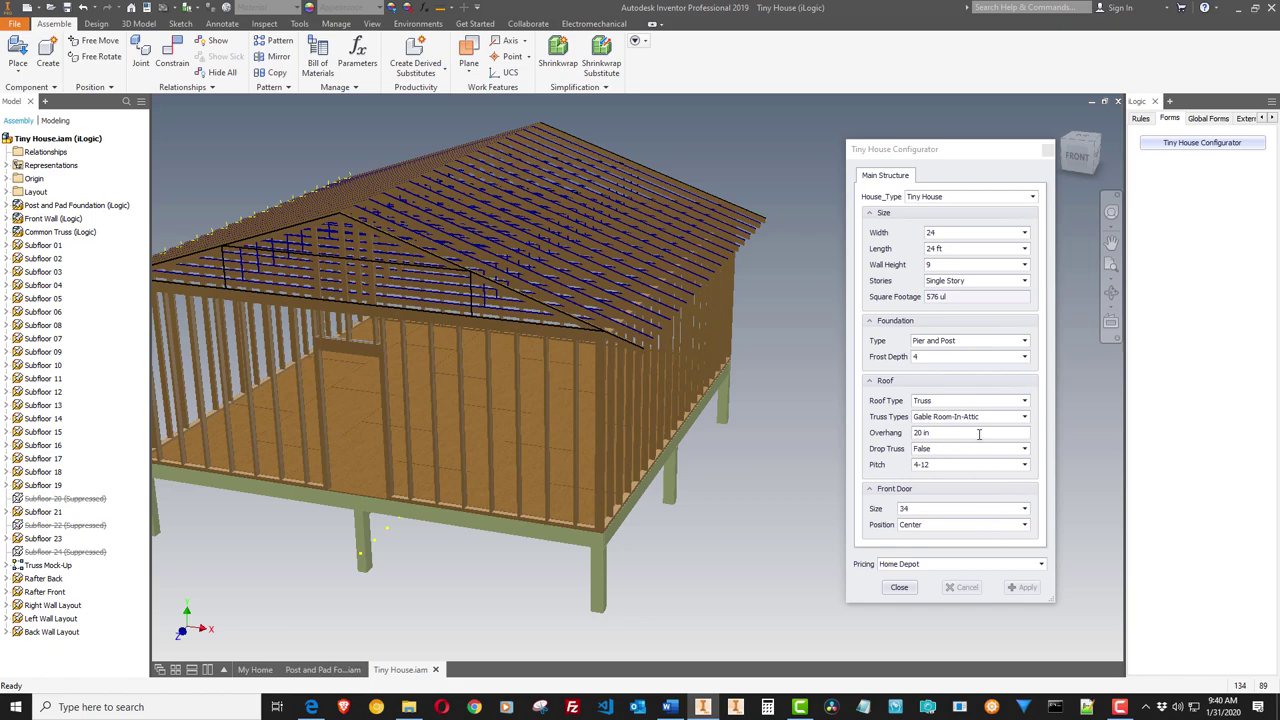
# Set the roof pitch to 10-12, apply it to the house and inspect the steeper trusses
pyautogui.click(958, 468)
pyautogui.click(942, 486)
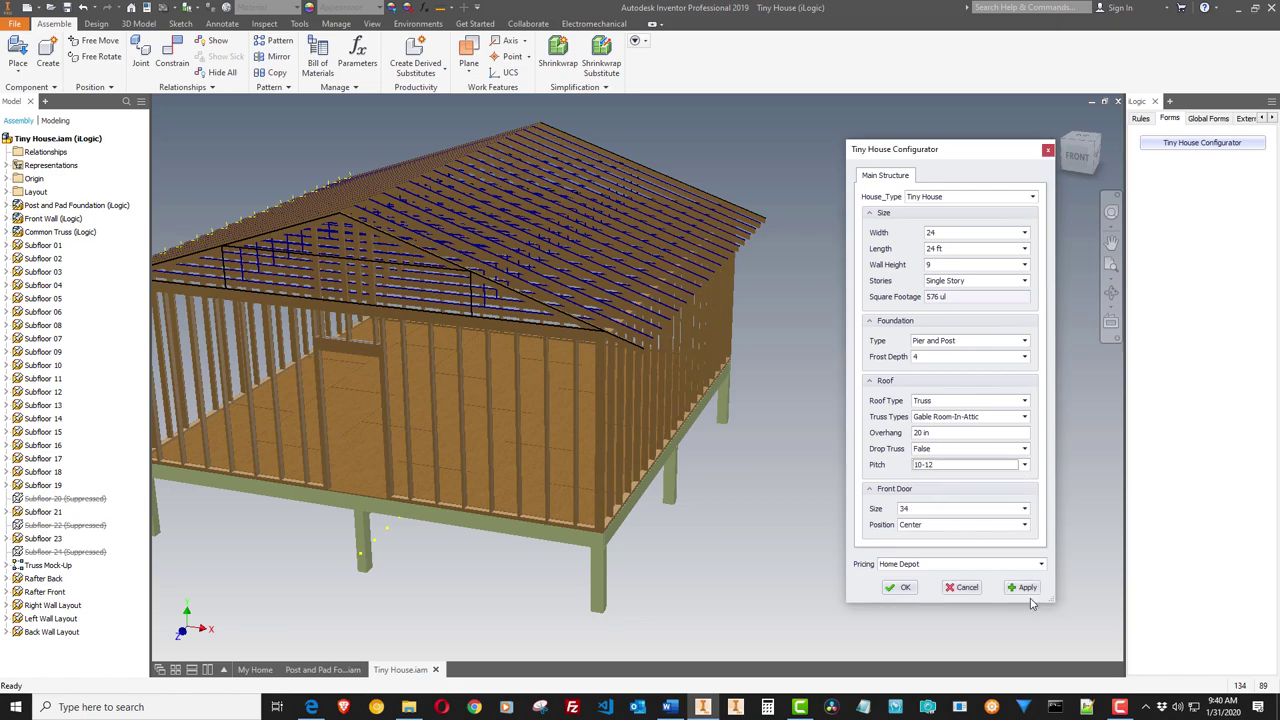
pyautogui.click(1026, 588)
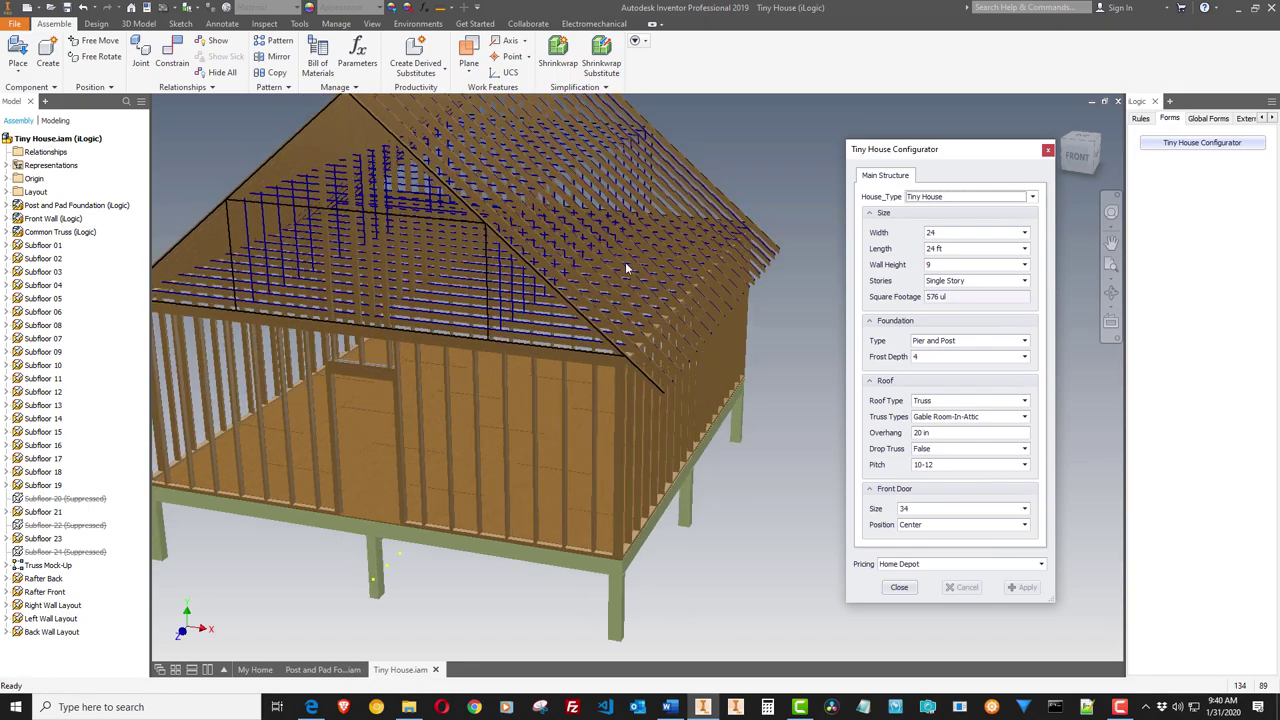
pyautogui.keyDown('shift'); pyautogui.moveTo(625, 268); pyautogui.dragTo(650, 395, button='middle'); pyautogui.keyUp('shift')
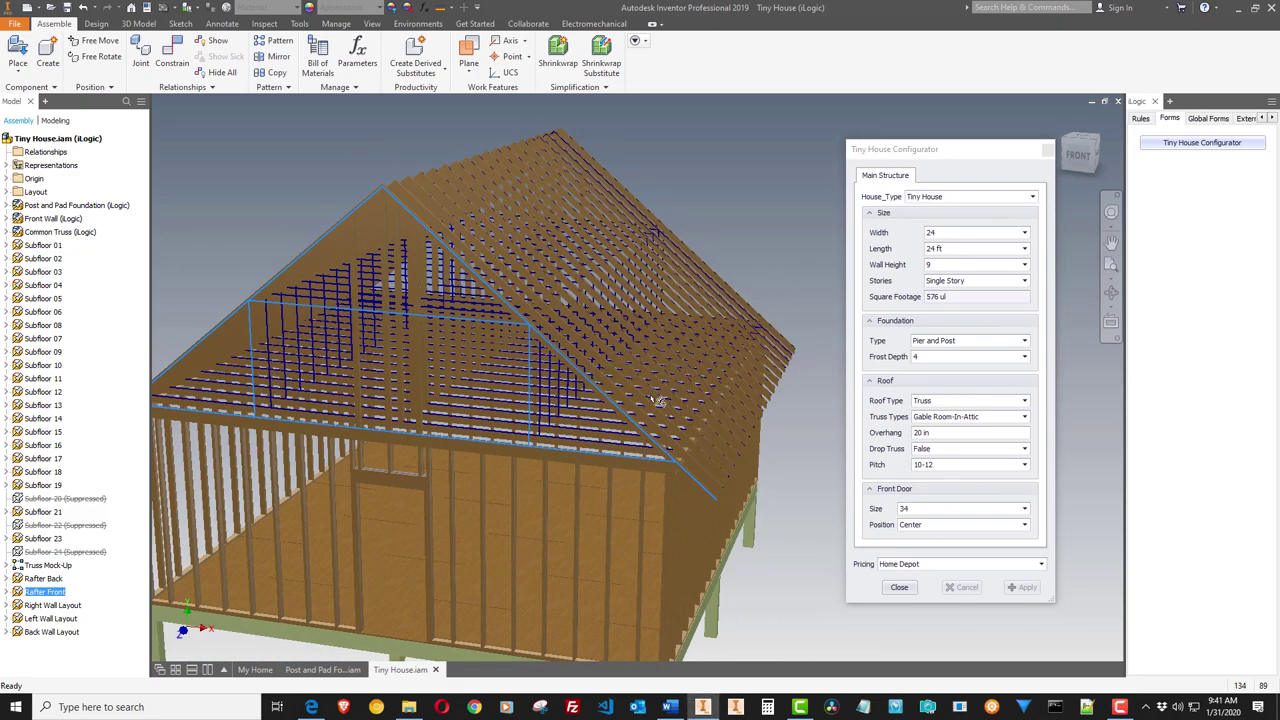
pyautogui.press('F6')
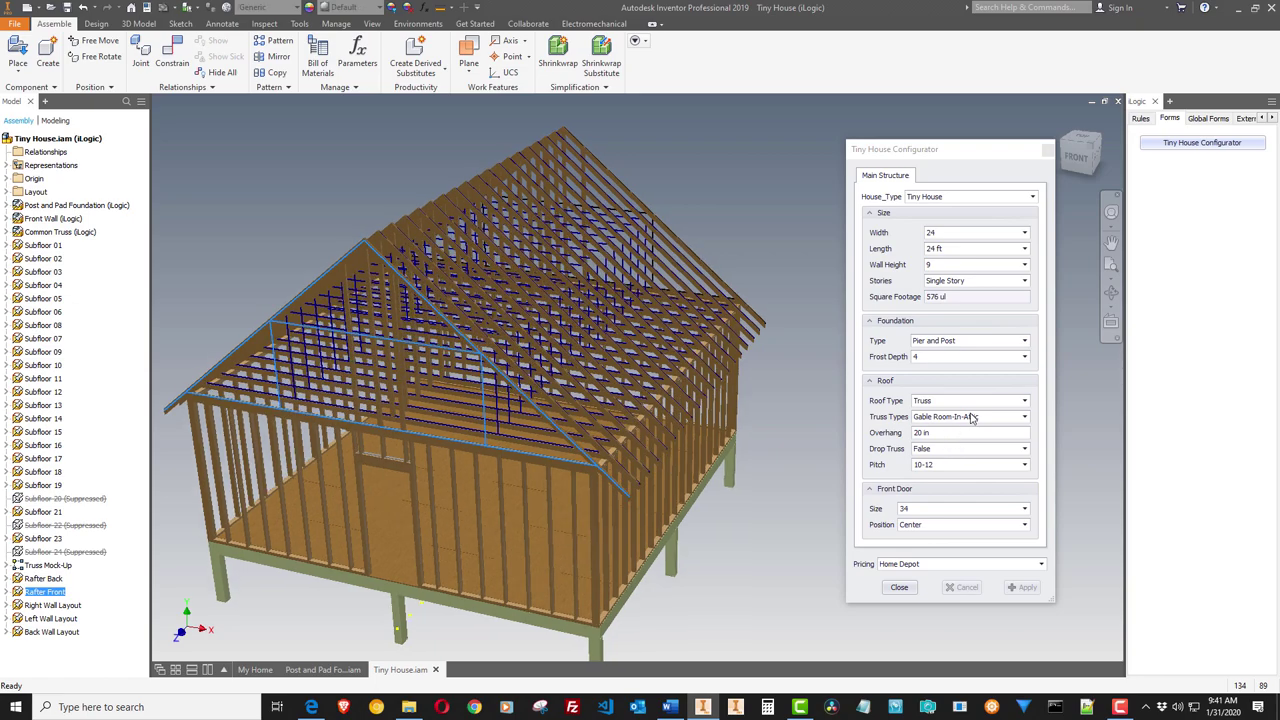
# Change the truss type to Common, apply it and inspect the roof framing from several angles
pyautogui.click(970, 418)
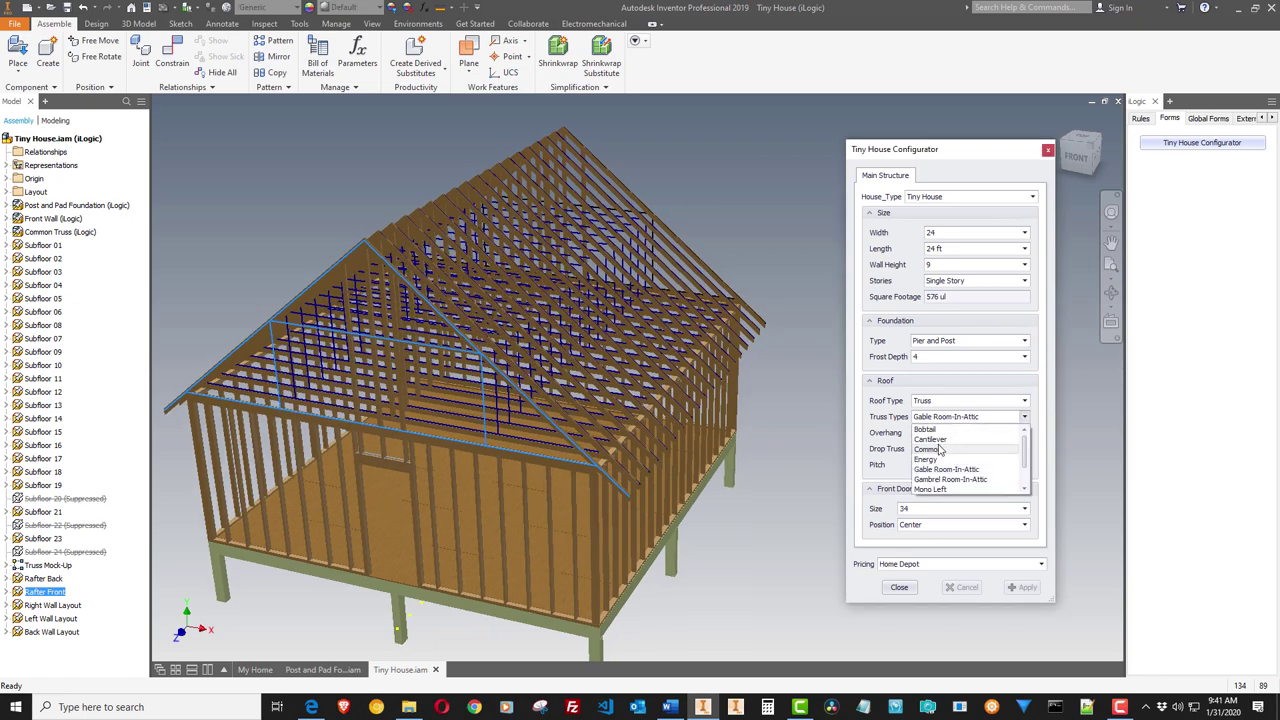
pyautogui.click(939, 450)
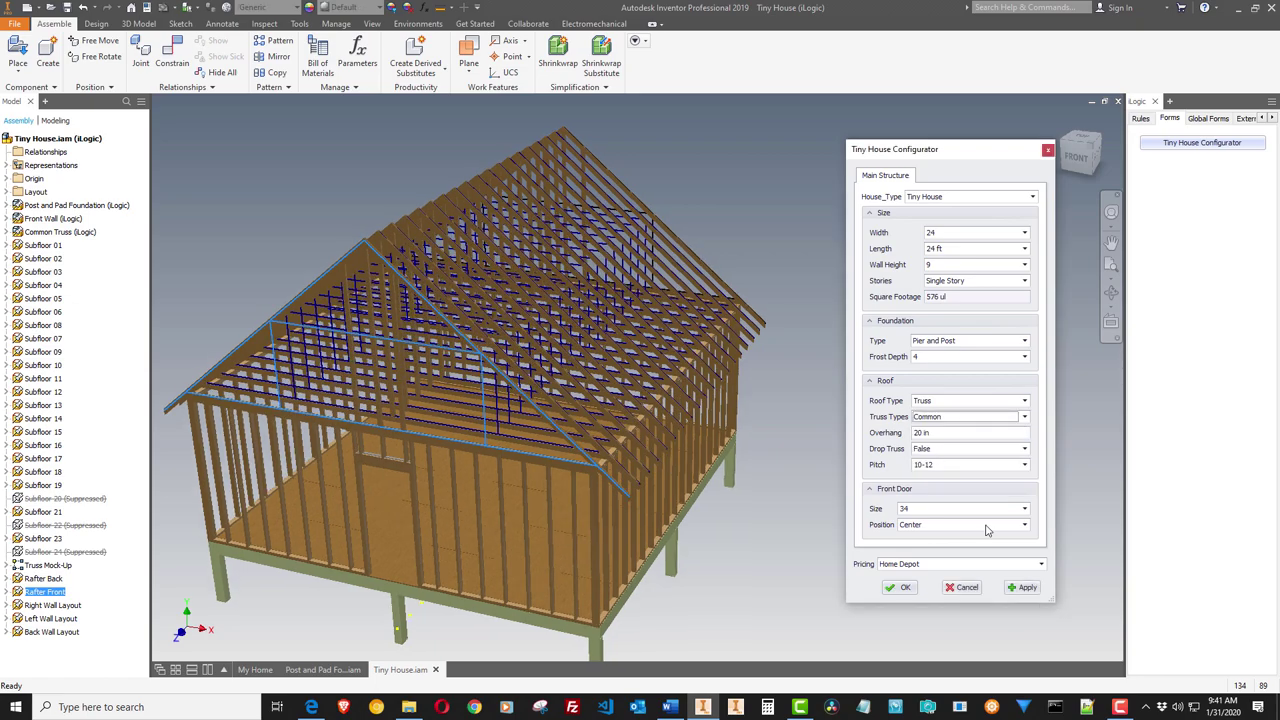
pyautogui.click(1027, 587)
pyautogui.keyDown('shift'); pyautogui.moveTo(801, 499); pyautogui.dragTo(722, 270, button='middle'); pyautogui.keyUp('shift')
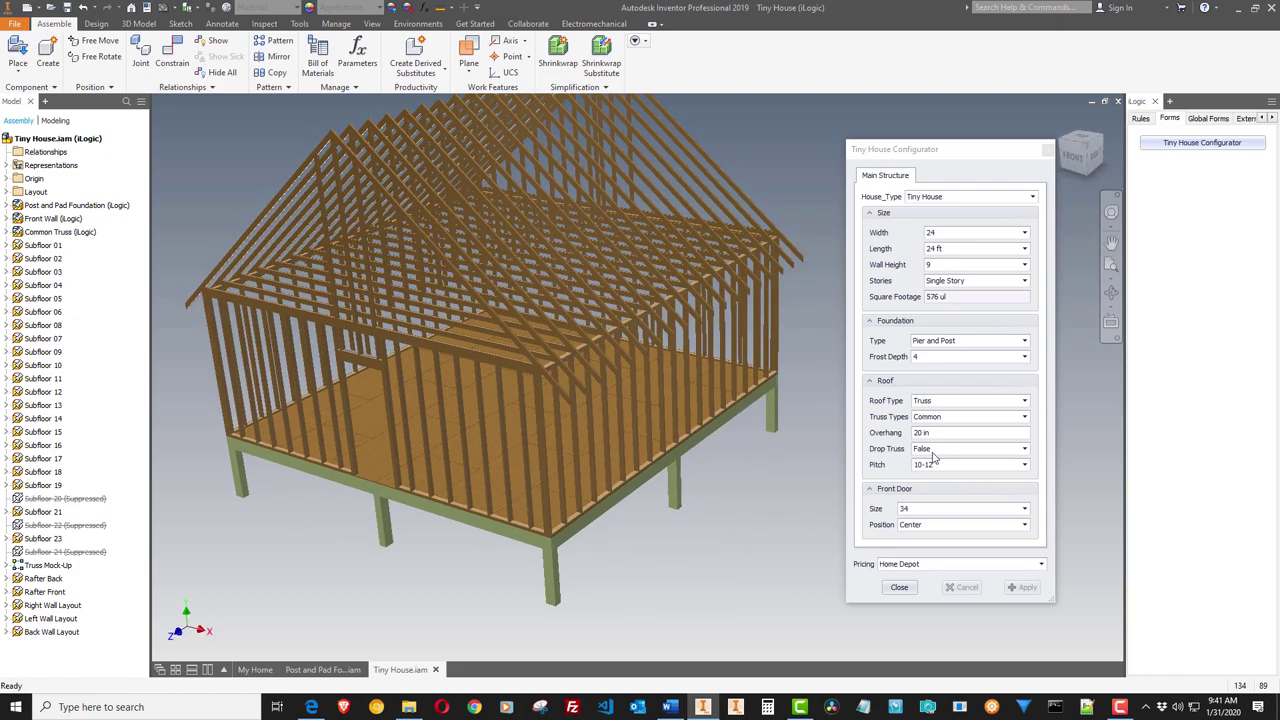
pyautogui.scroll(5, 528, 344)
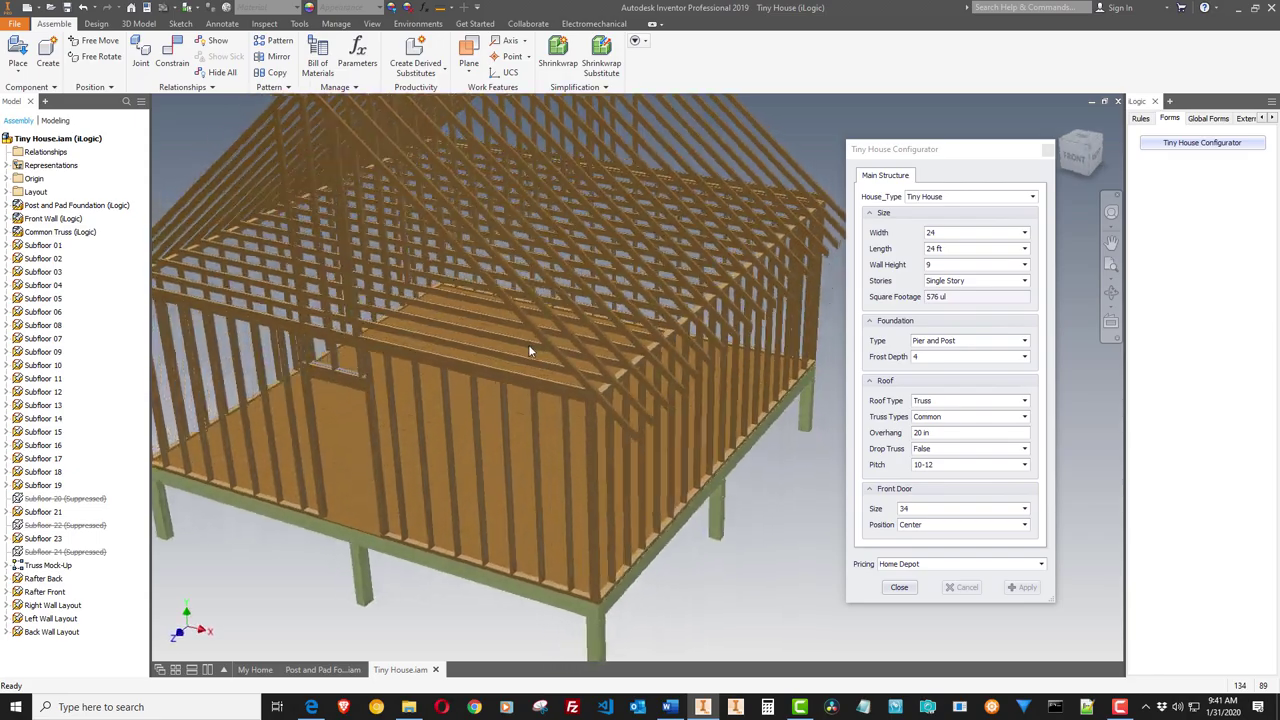
pyautogui.keyDown('shift'); pyautogui.moveTo(529, 346); pyautogui.dragTo(574, 200, button='middle'); pyautogui.keyUp('shift')
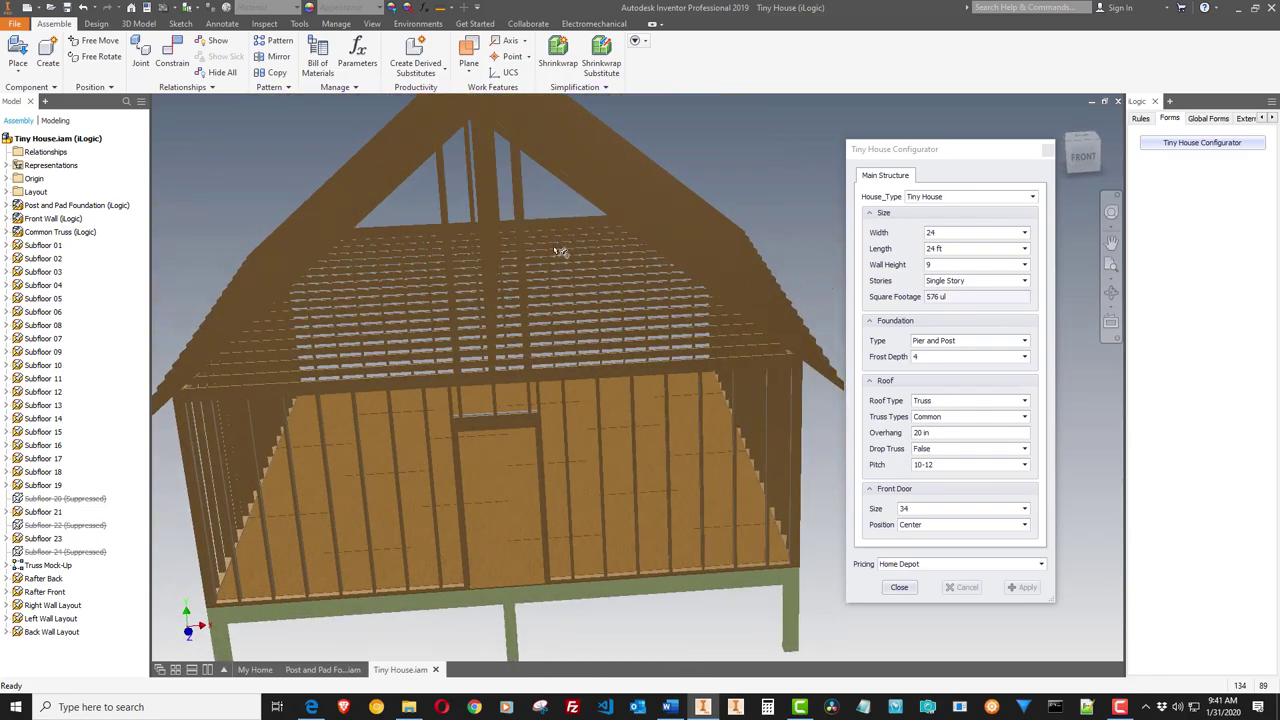
pyautogui.keyDown('shift'); pyautogui.moveTo(664, 330); pyautogui.dragTo(296, 285, button='middle'); pyautogui.keyUp('shift')
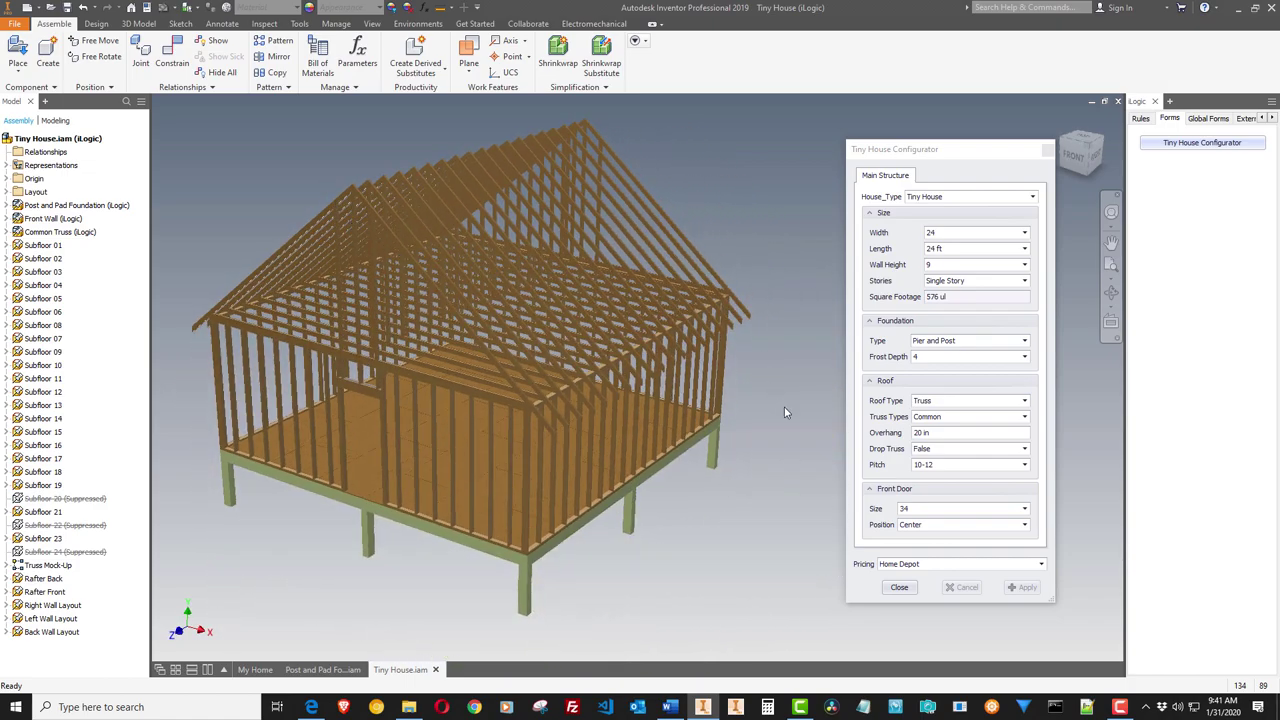
# Review the pricing suppliers in the configurator and choose Lowes as the pricing source
pyautogui.click(537, 173)
pyautogui.click(689, 167)
pyautogui.click(921, 565)
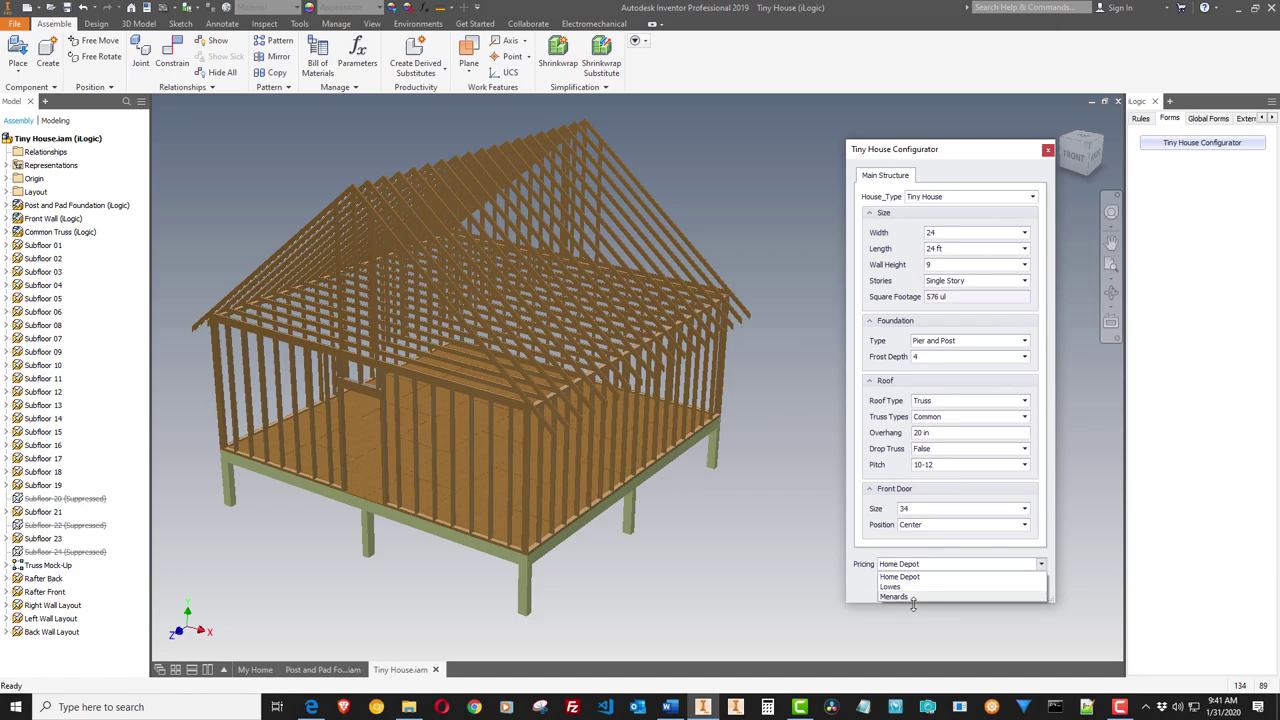
pyautogui.click(793, 536)
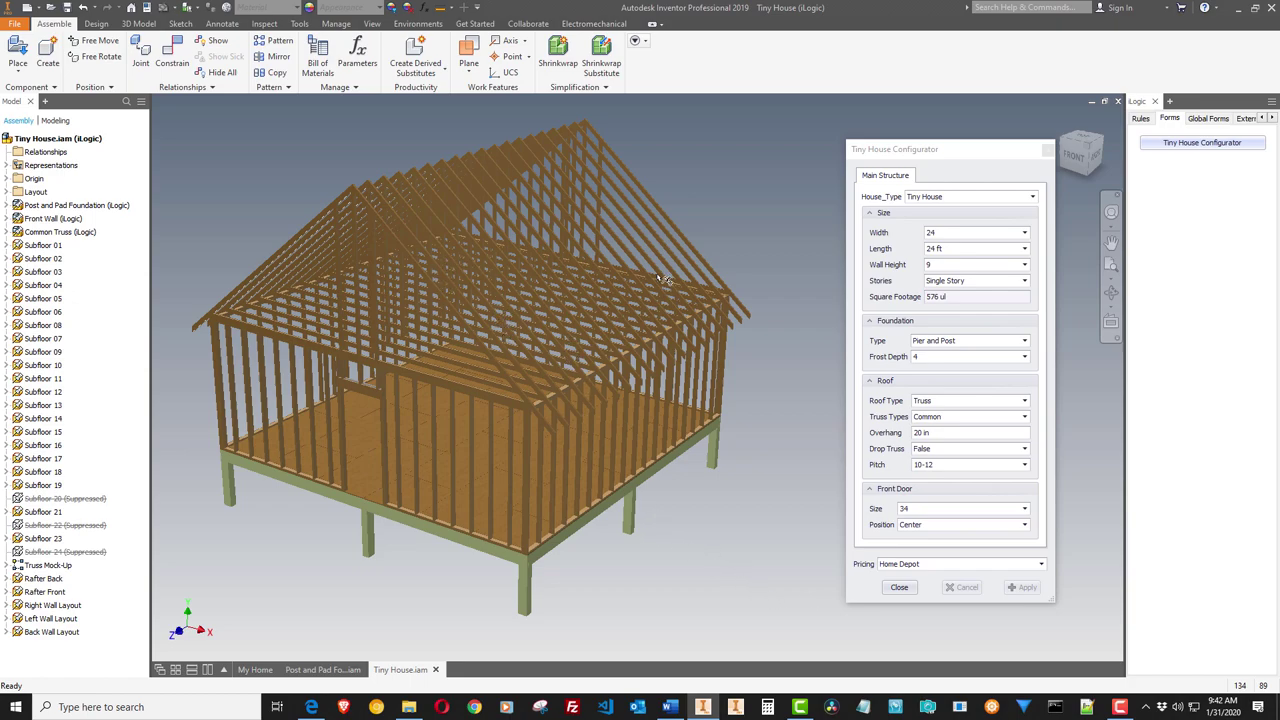
pyautogui.click(910, 566)
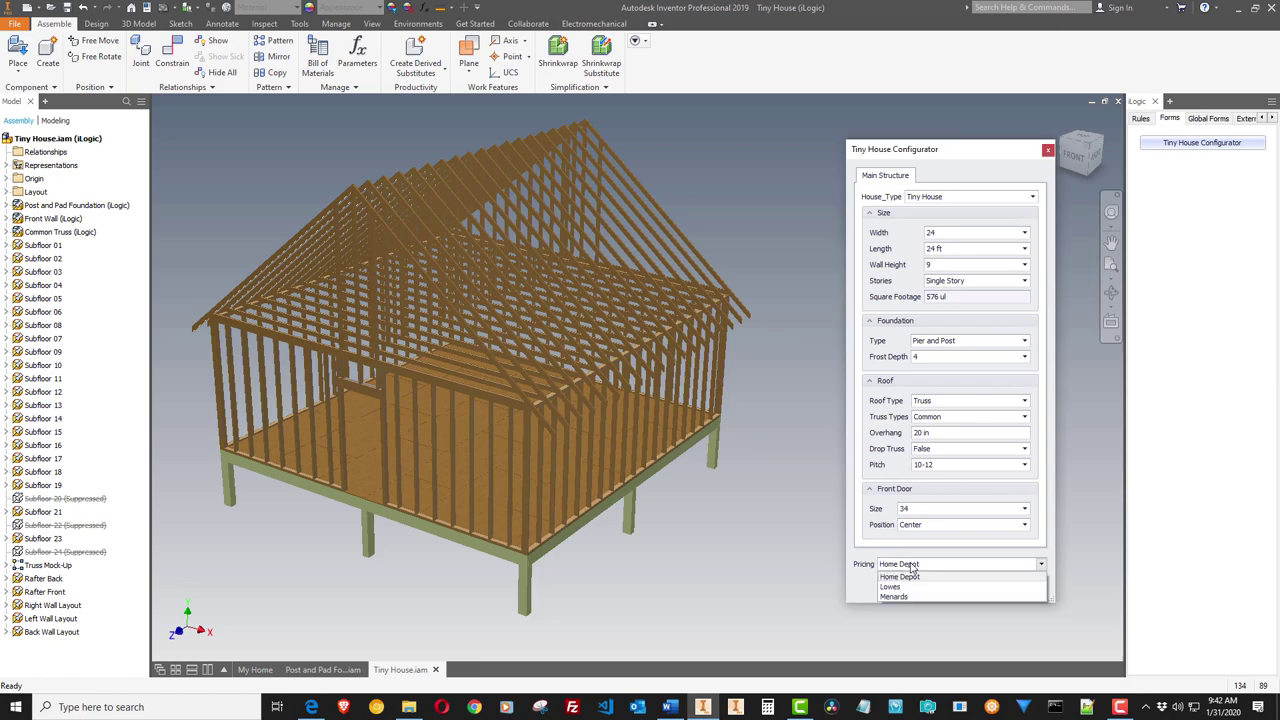
pyautogui.click(898, 587)
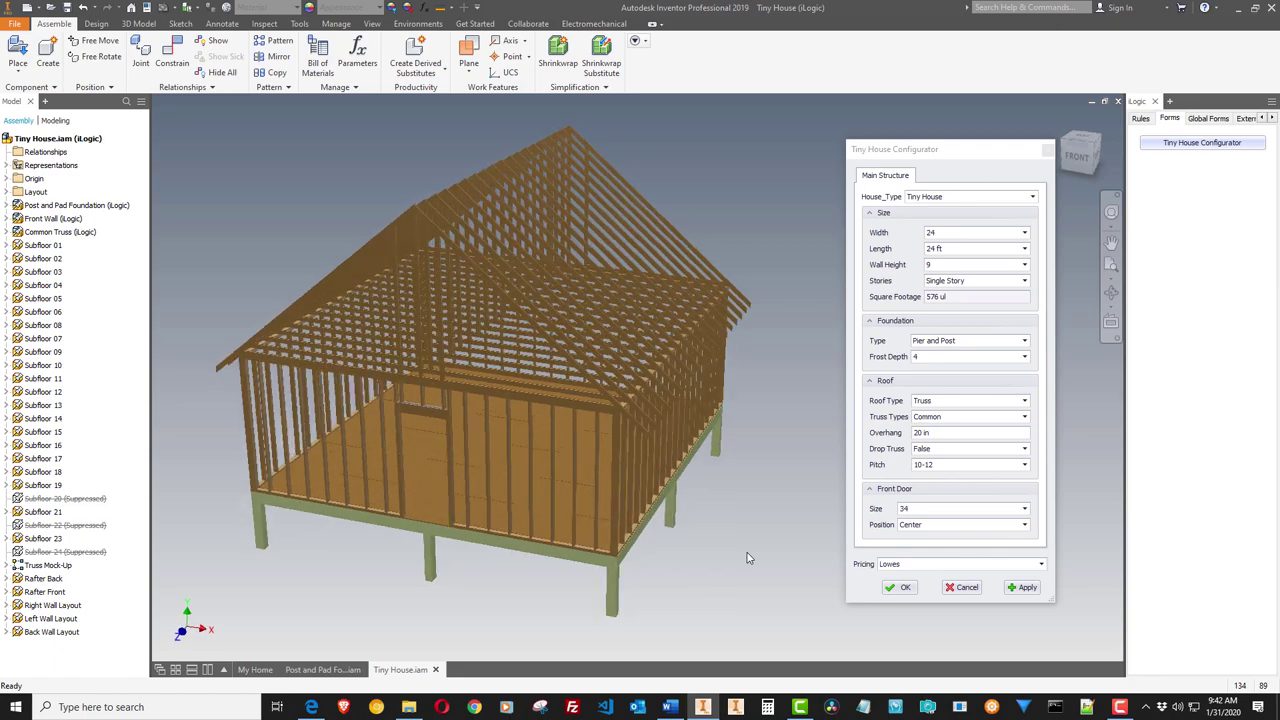
# Save the Tiny House assembly with its dependent files and review its parts-only bill of materials
pyautogui.click(67, 7)
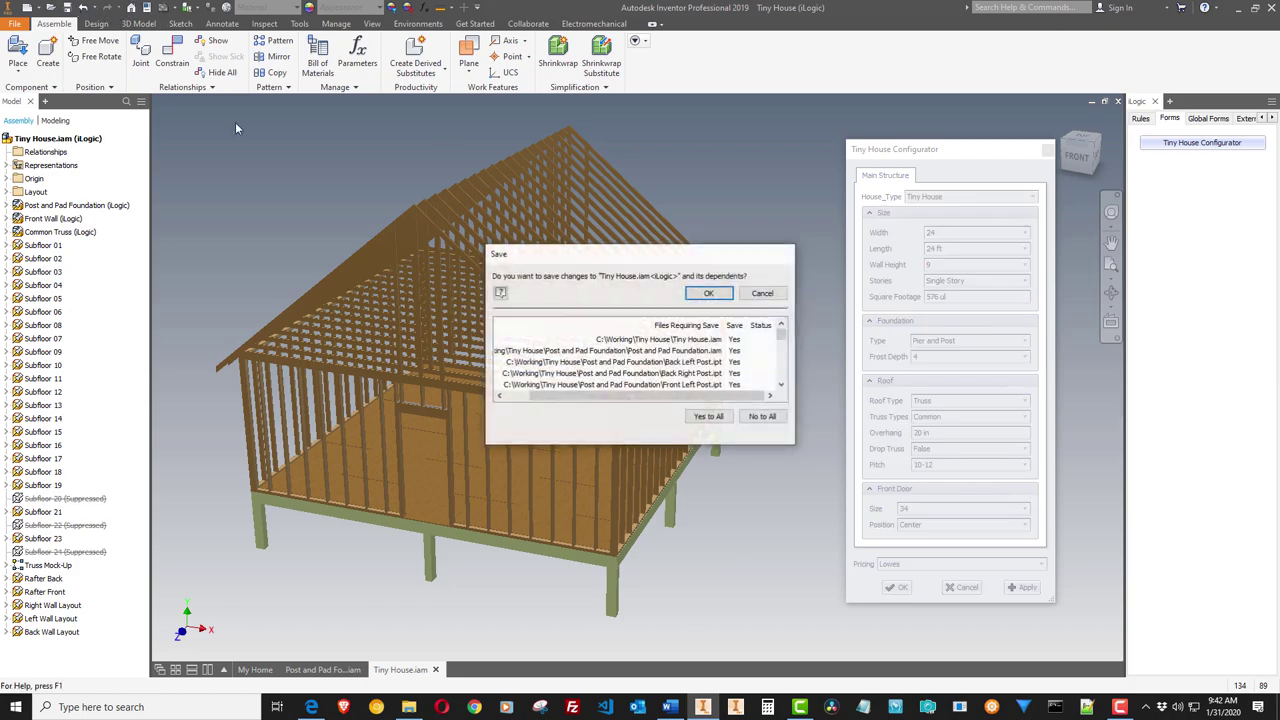
pyautogui.click(708, 293)
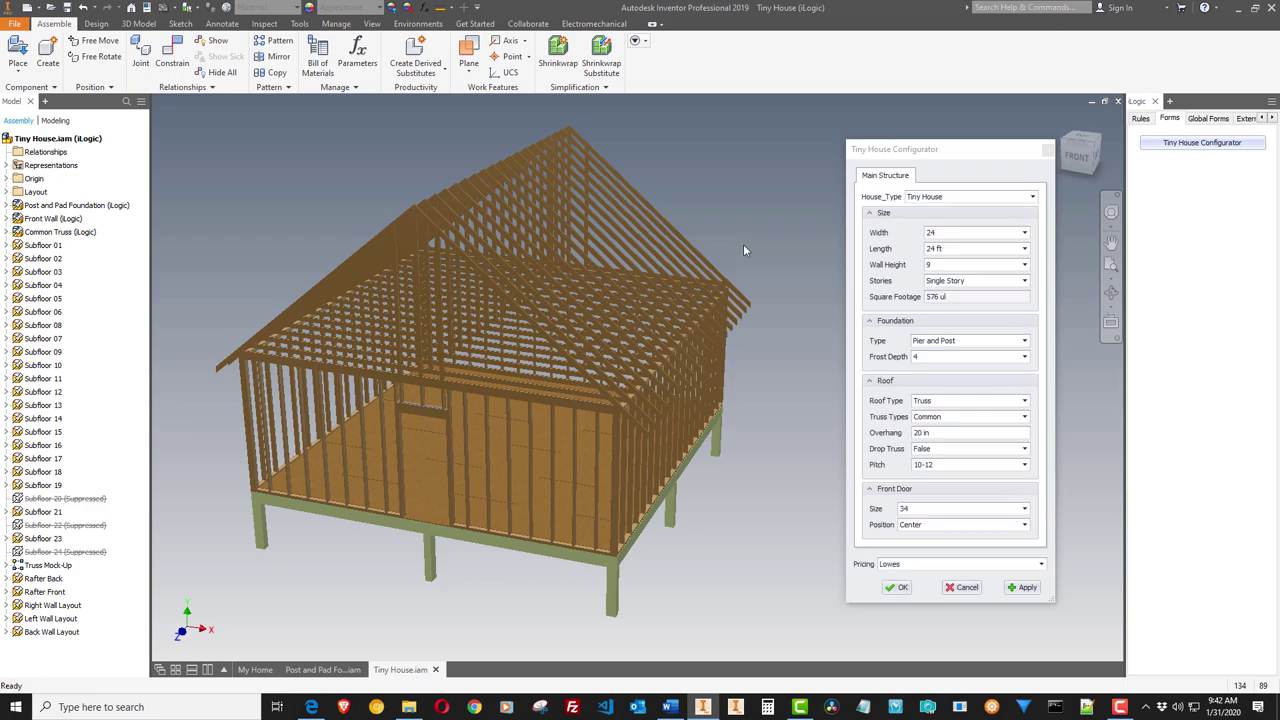
pyautogui.click(318, 56)
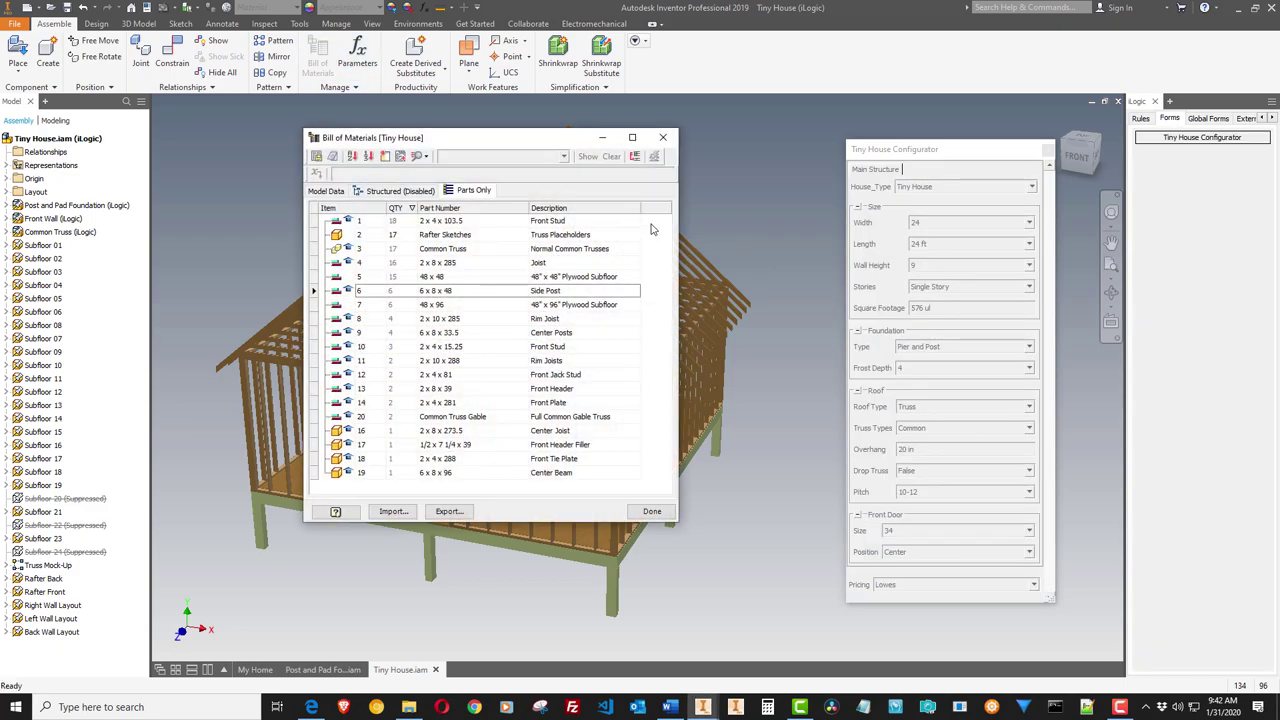
pyautogui.click(662, 137)
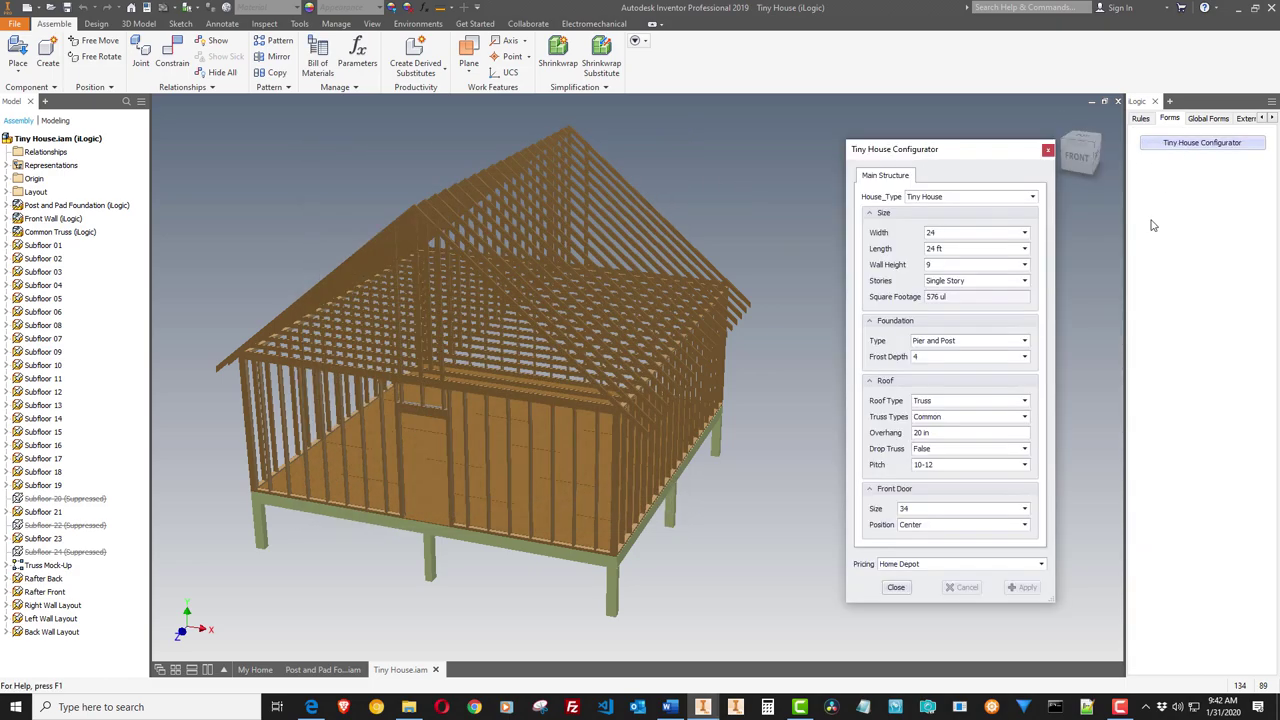
# Set the roof pitch to 4-12, apply it to the house and inspect the trusses
pyautogui.click(947, 466)
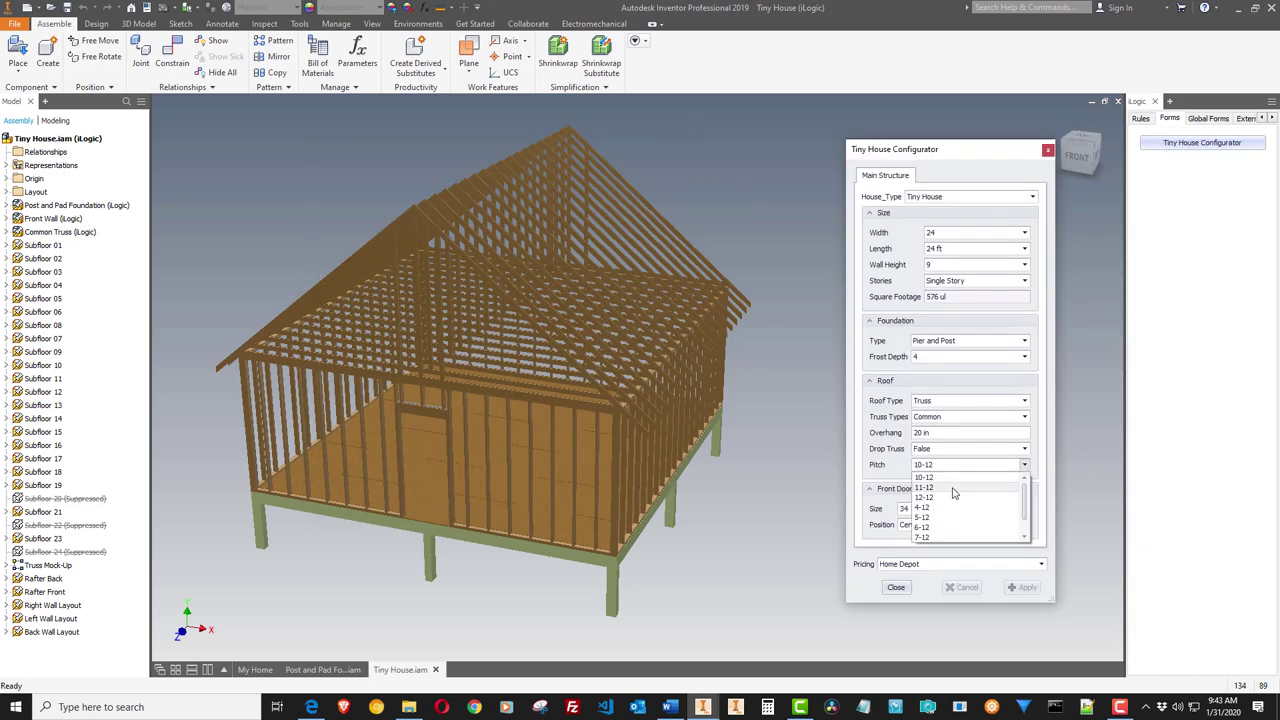
pyautogui.click(930, 509)
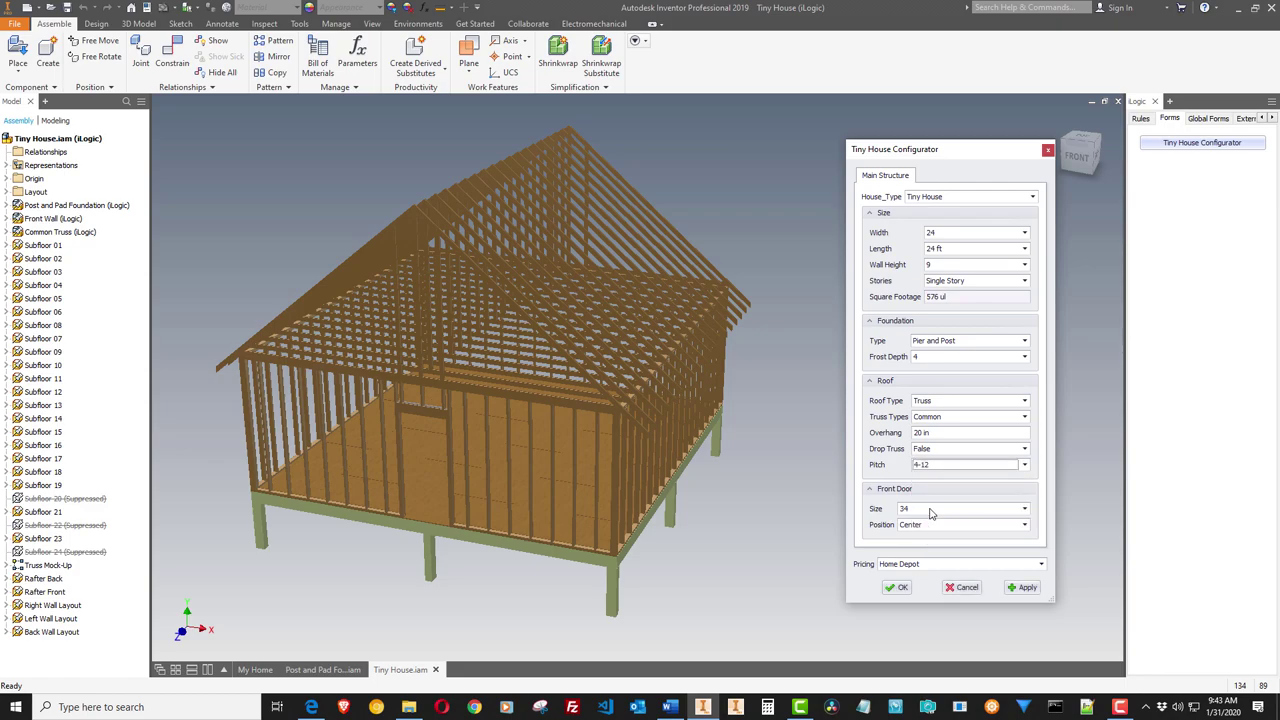
pyautogui.click(1038, 590)
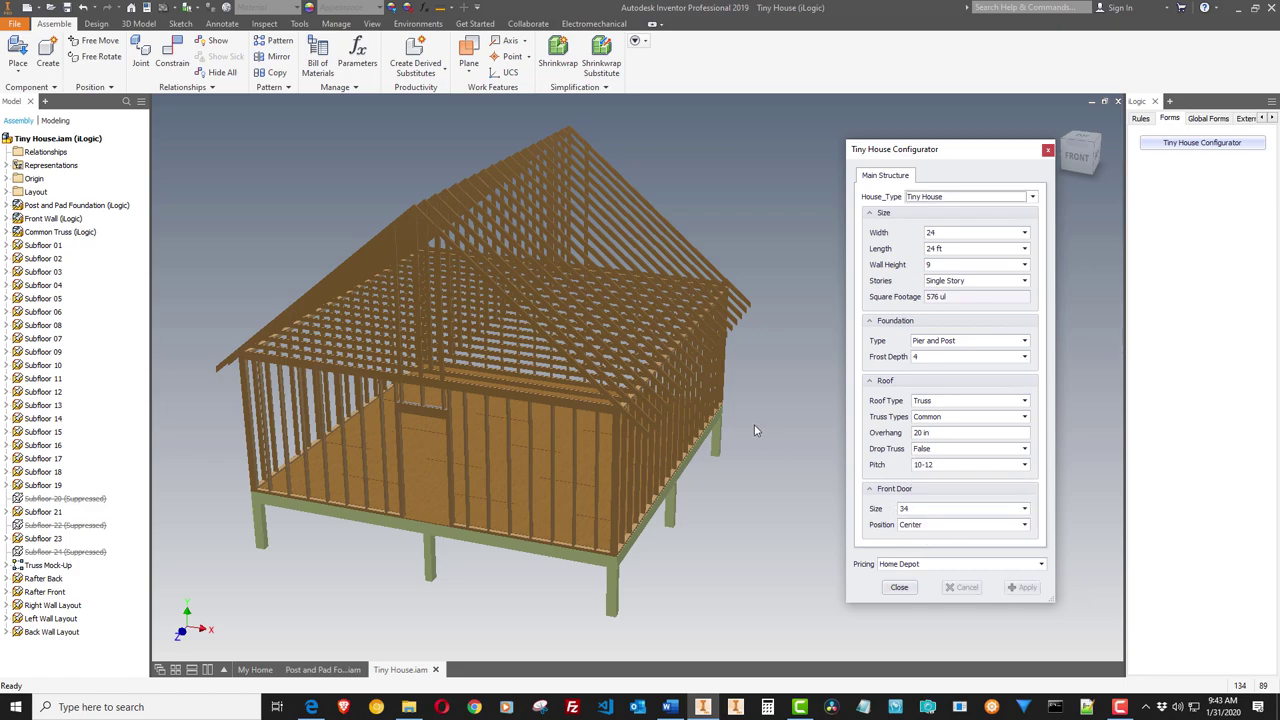
pyautogui.click(981, 466)
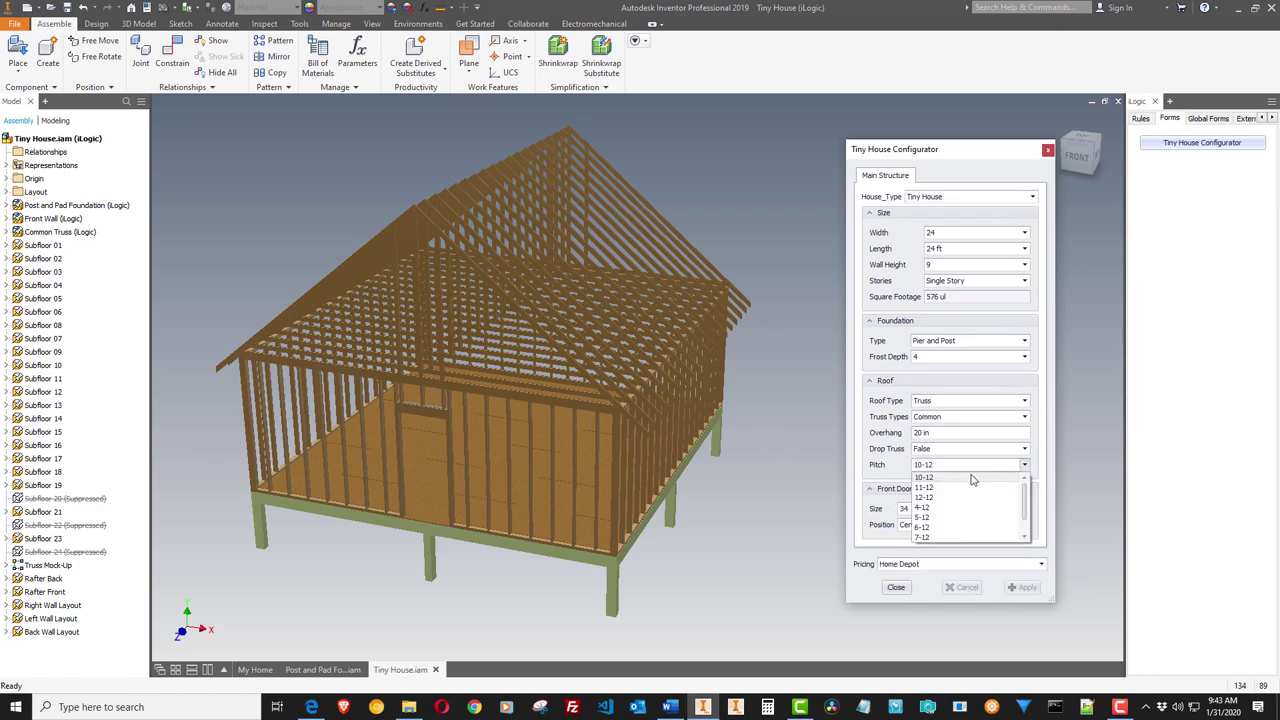
pyautogui.click(924, 510)
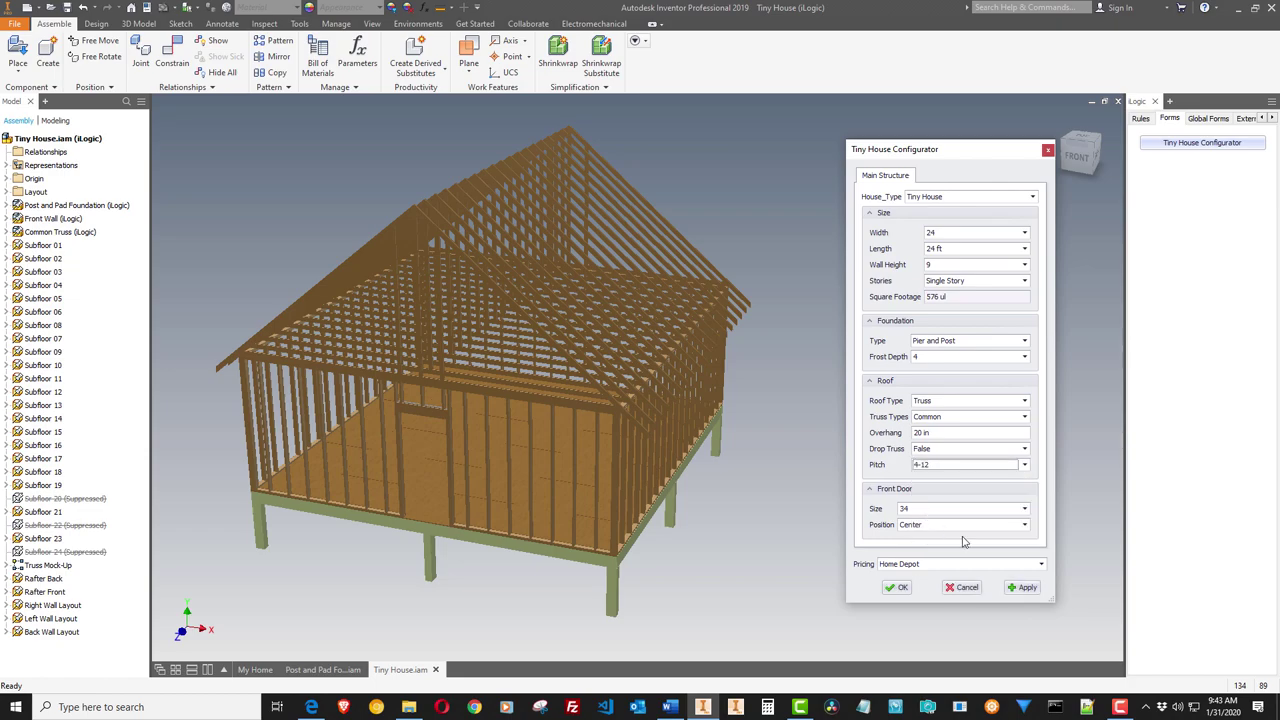
pyautogui.click(1023, 588)
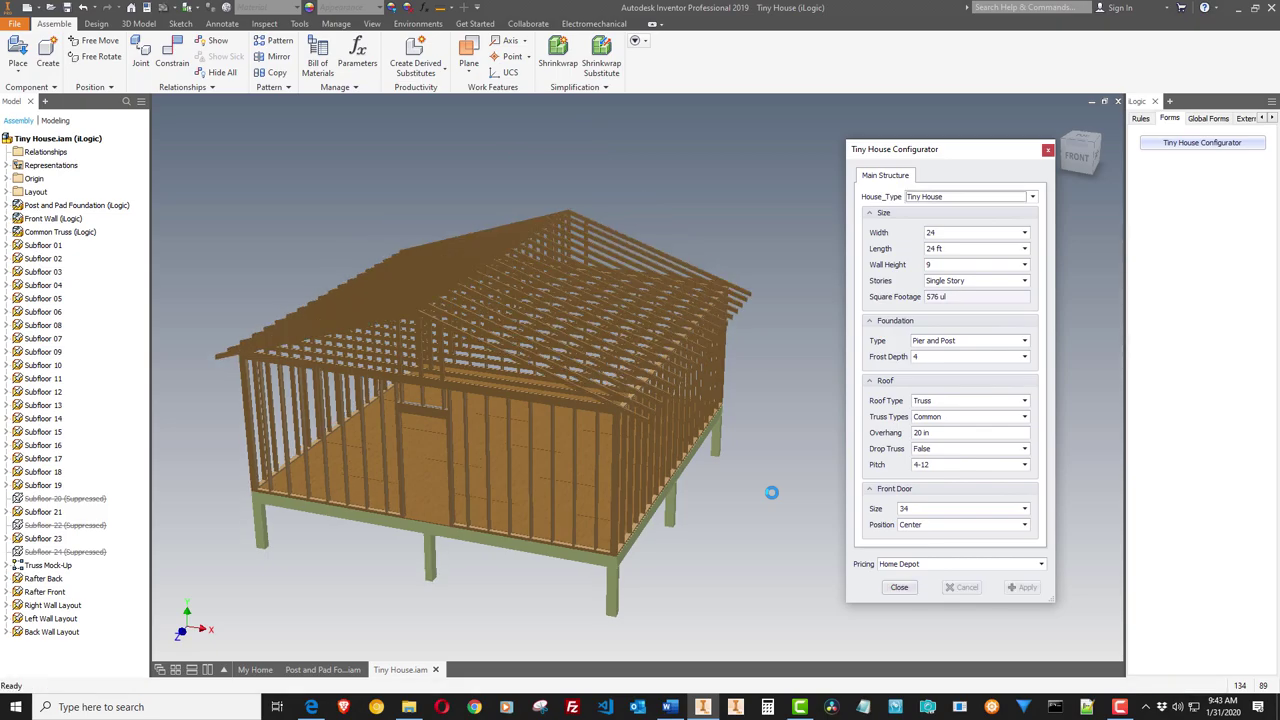
pyautogui.click(772, 496)
pyautogui.press('F5')
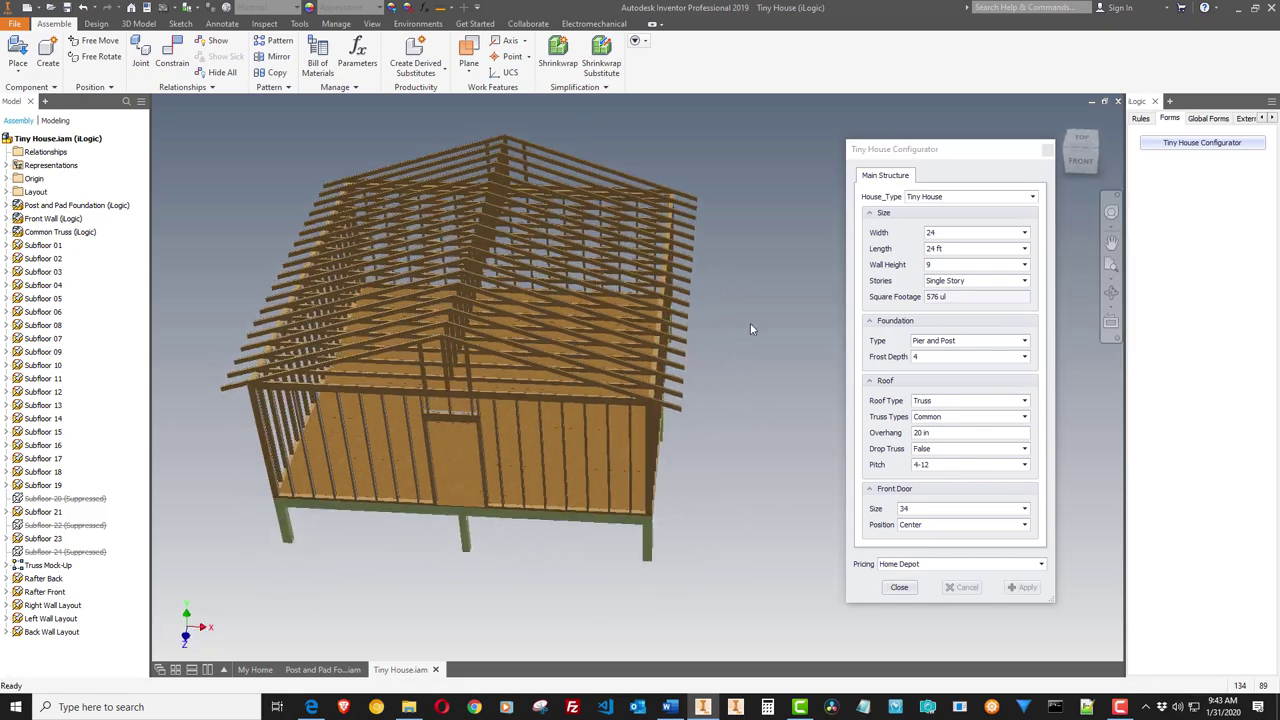
pyautogui.press('F5')
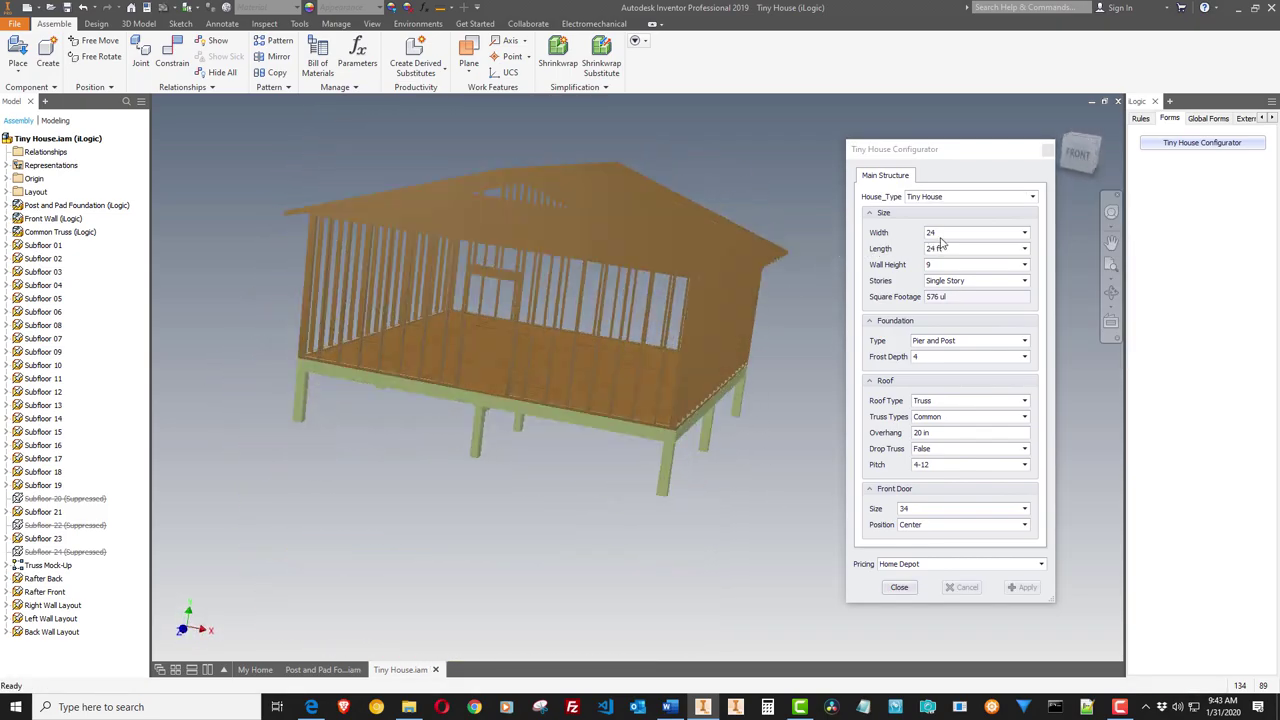
# Set the house width to 8 and apply it to the model
pyautogui.click(940, 235)
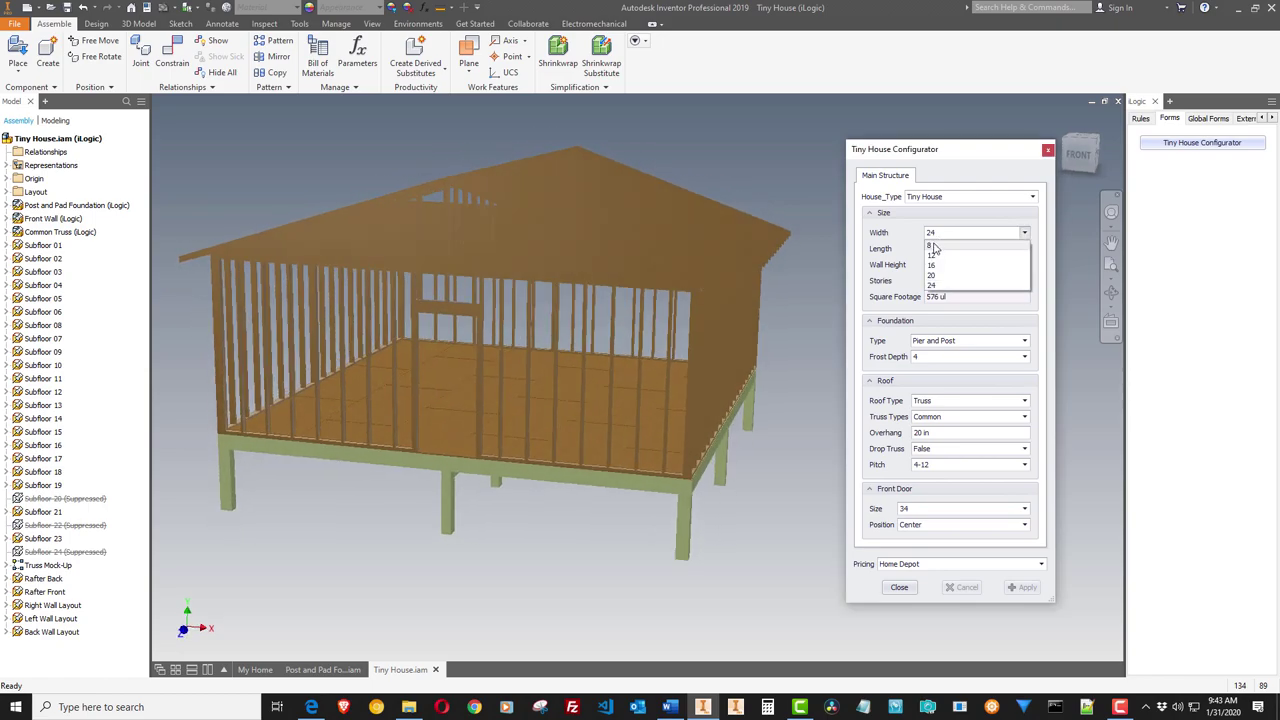
pyautogui.click(932, 246)
pyautogui.click(956, 236)
pyautogui.click(947, 216)
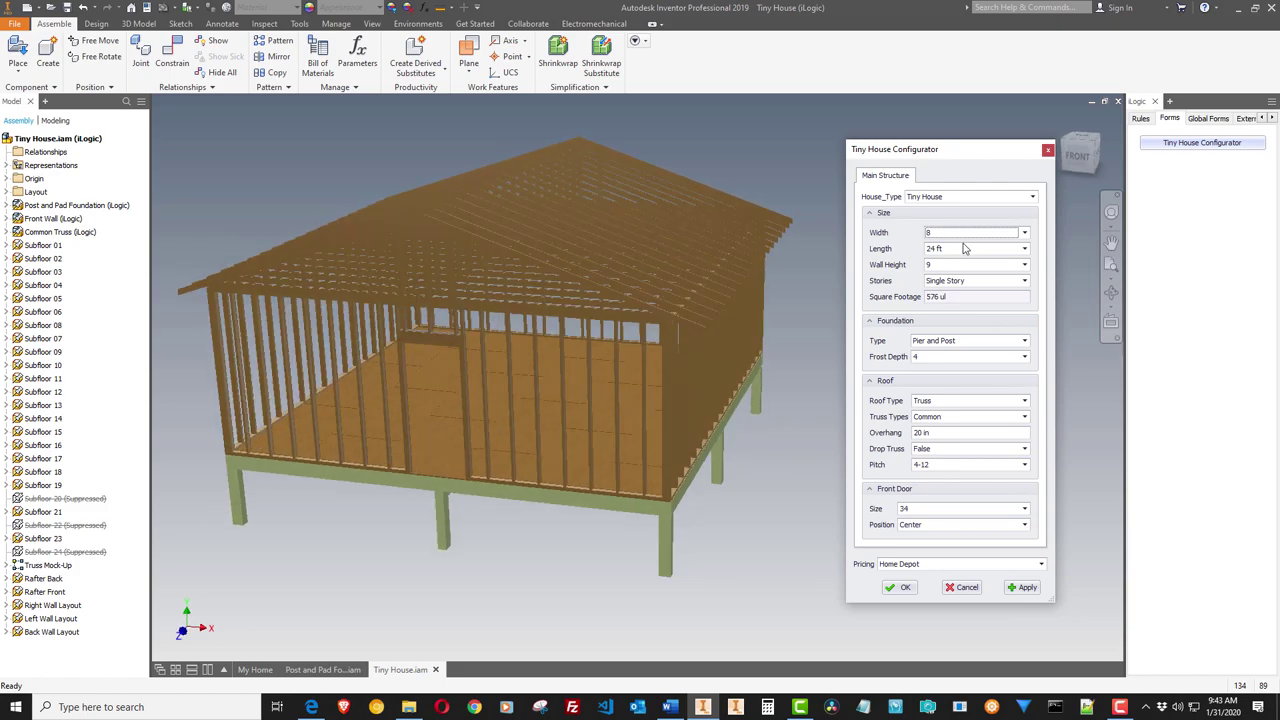
pyautogui.click(1036, 587)
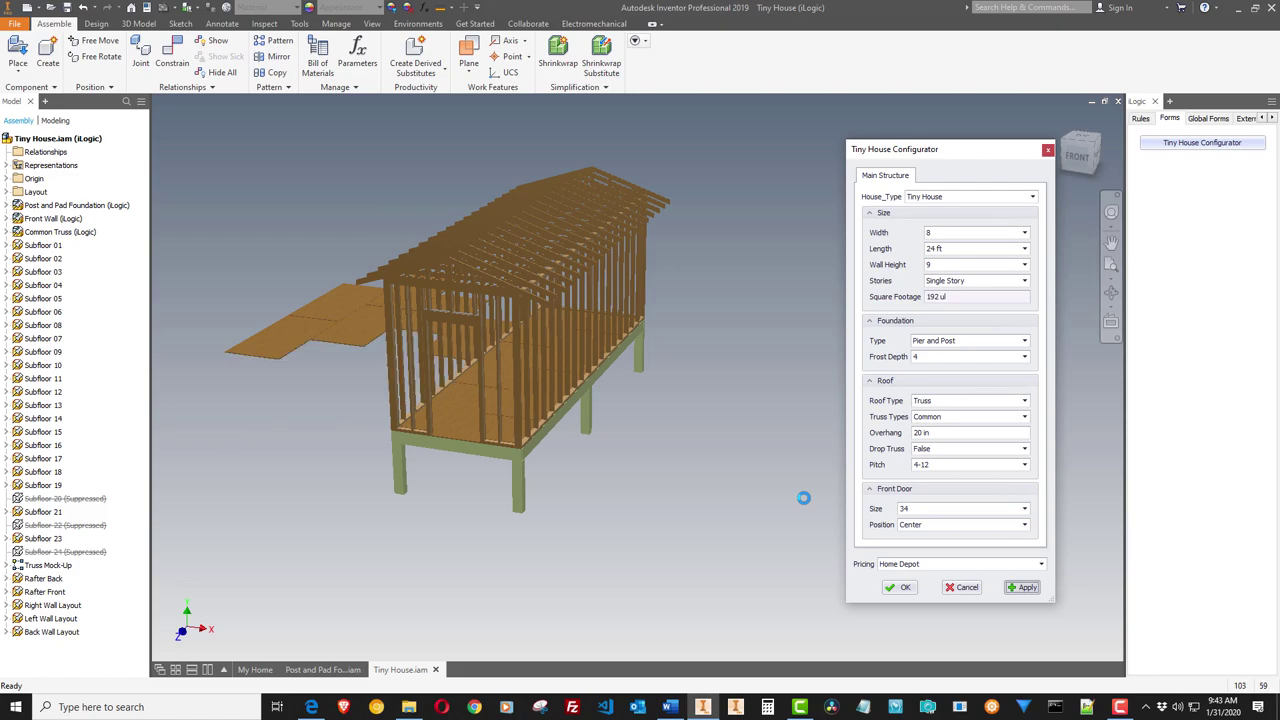
# Examine the subfloor sheets inside the 8-wide house, selecting individual sheets from front to back to check their layout
pyautogui.keyDown('shift'); pyautogui.moveTo(804, 498); pyautogui.dragTo(556, 429, button='middle'); pyautogui.keyUp('shift')
pyautogui.scroll(-5, 553, 436)
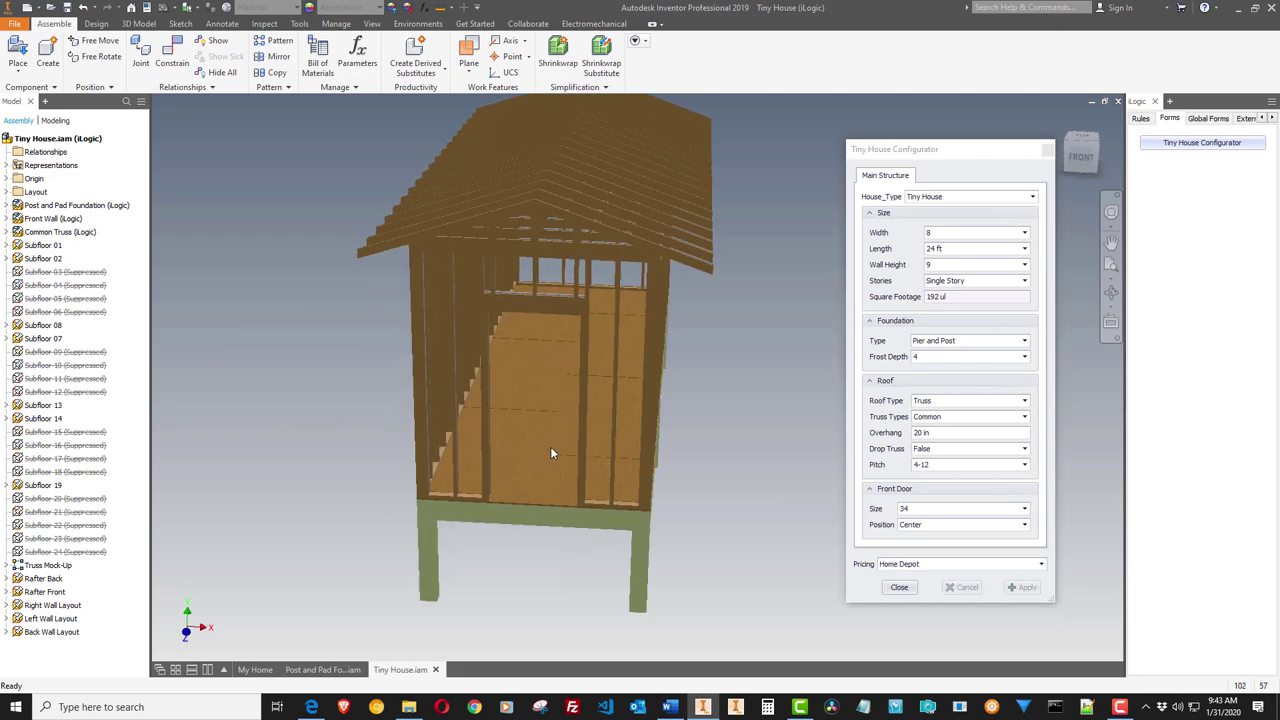
pyautogui.scroll(8, 569, 403)
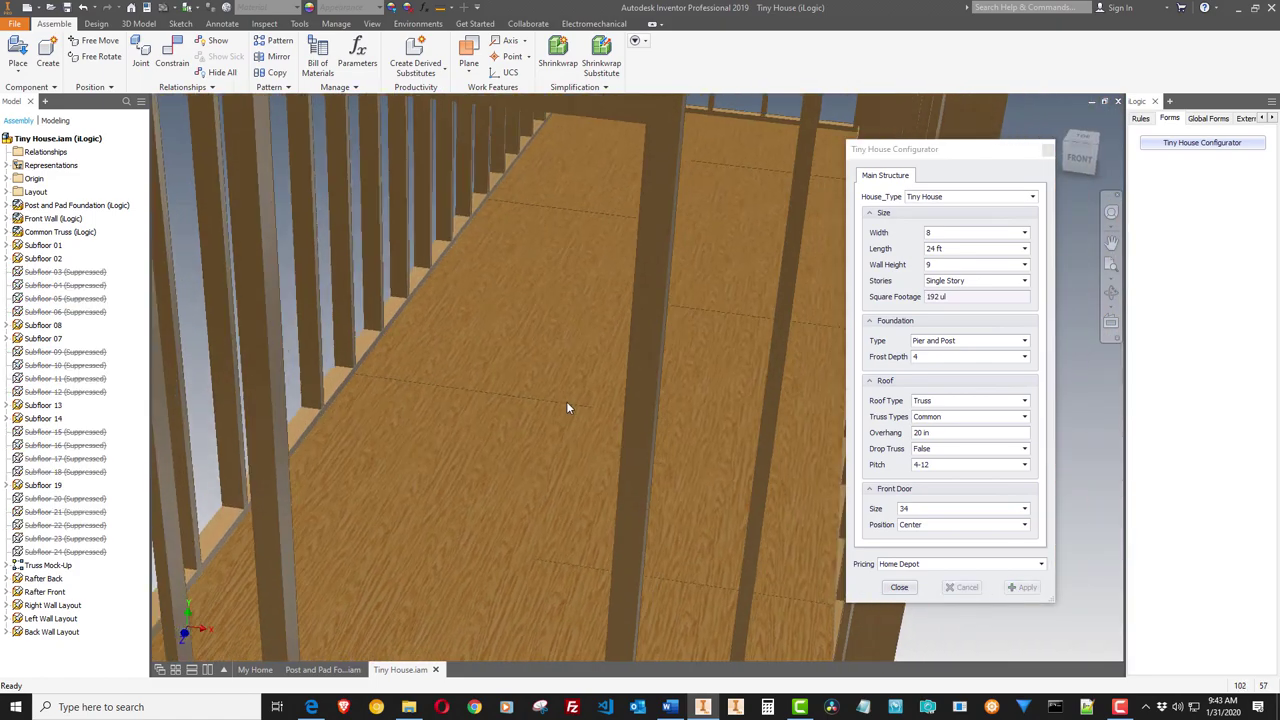
pyautogui.scroll(-5, 480, 466)
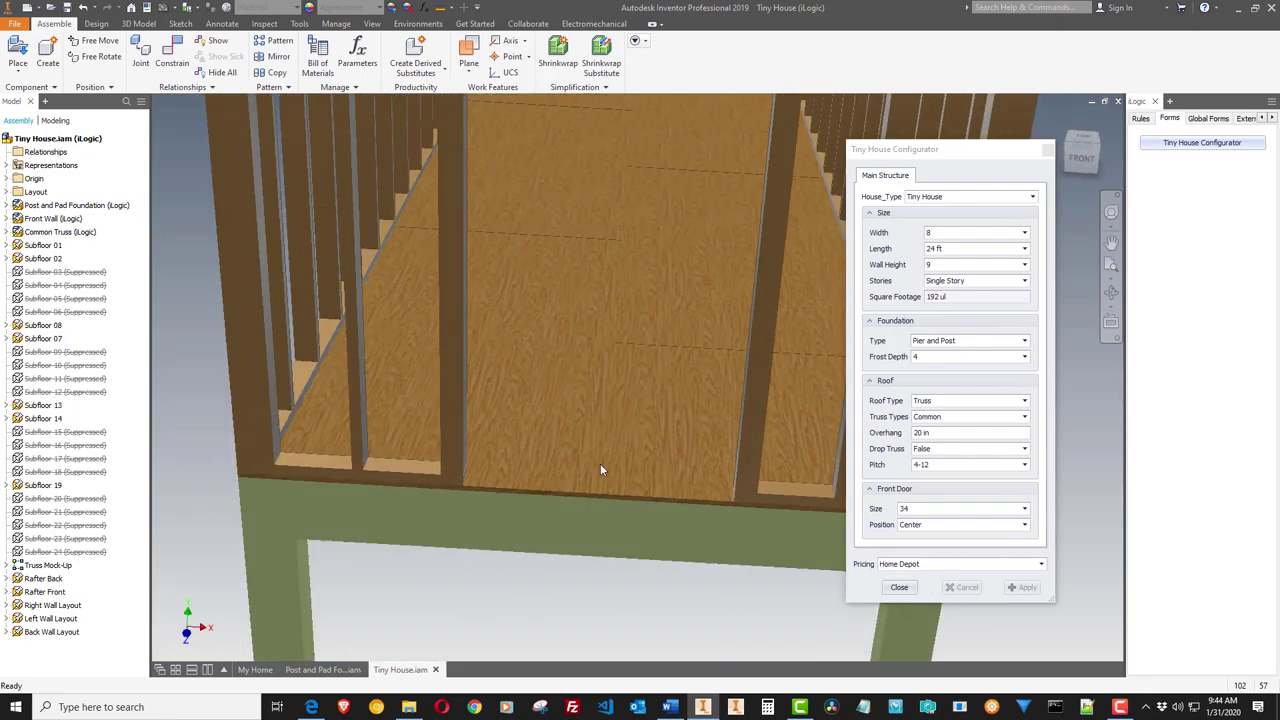
pyautogui.keyDown('shift'); pyautogui.moveTo(600, 468); pyautogui.dragTo(424, 332, button='middle'); pyautogui.keyUp('shift')
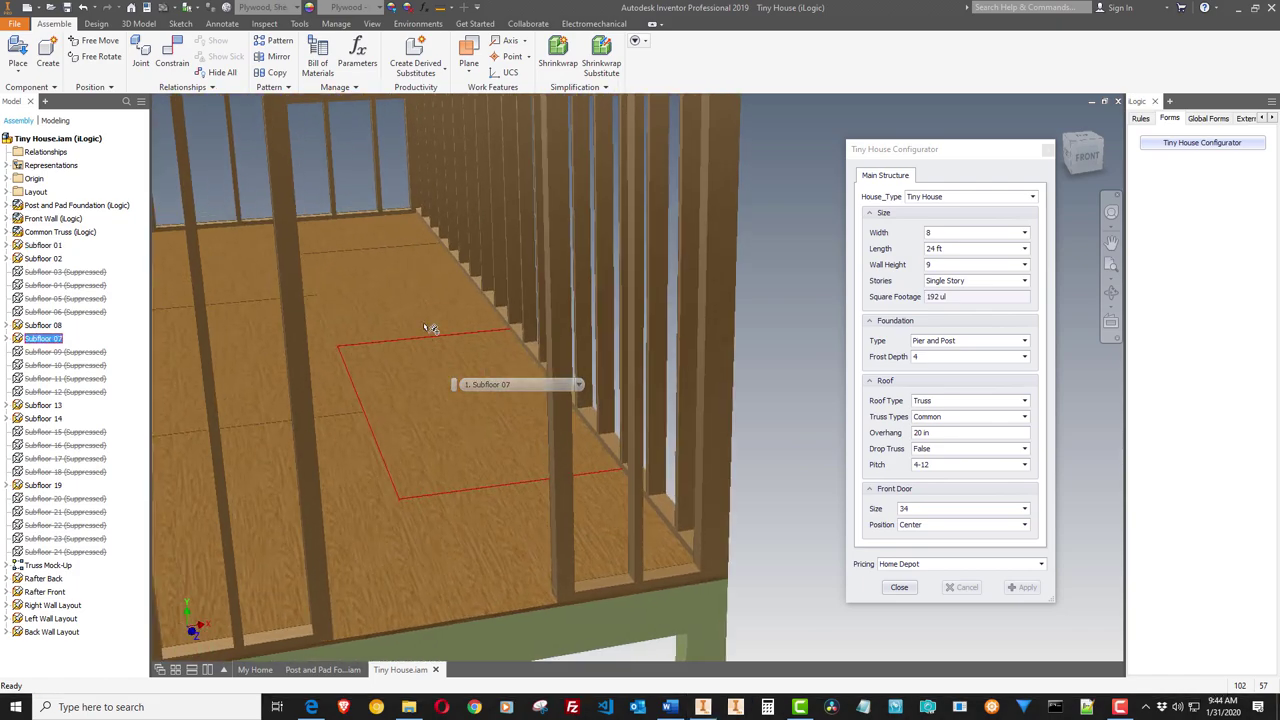
pyautogui.click(420, 310)
pyautogui.scroll(-2, 420, 311)
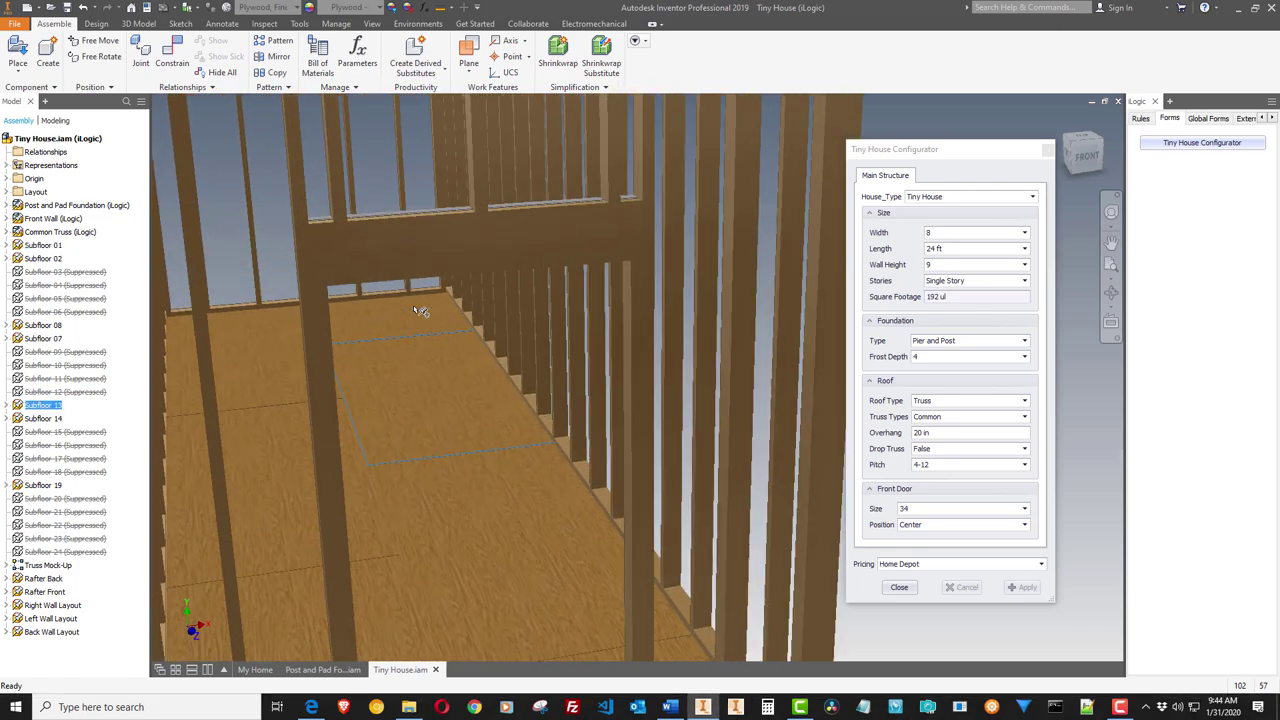
pyautogui.click(421, 322)
pyautogui.scroll(-5, 414, 319)
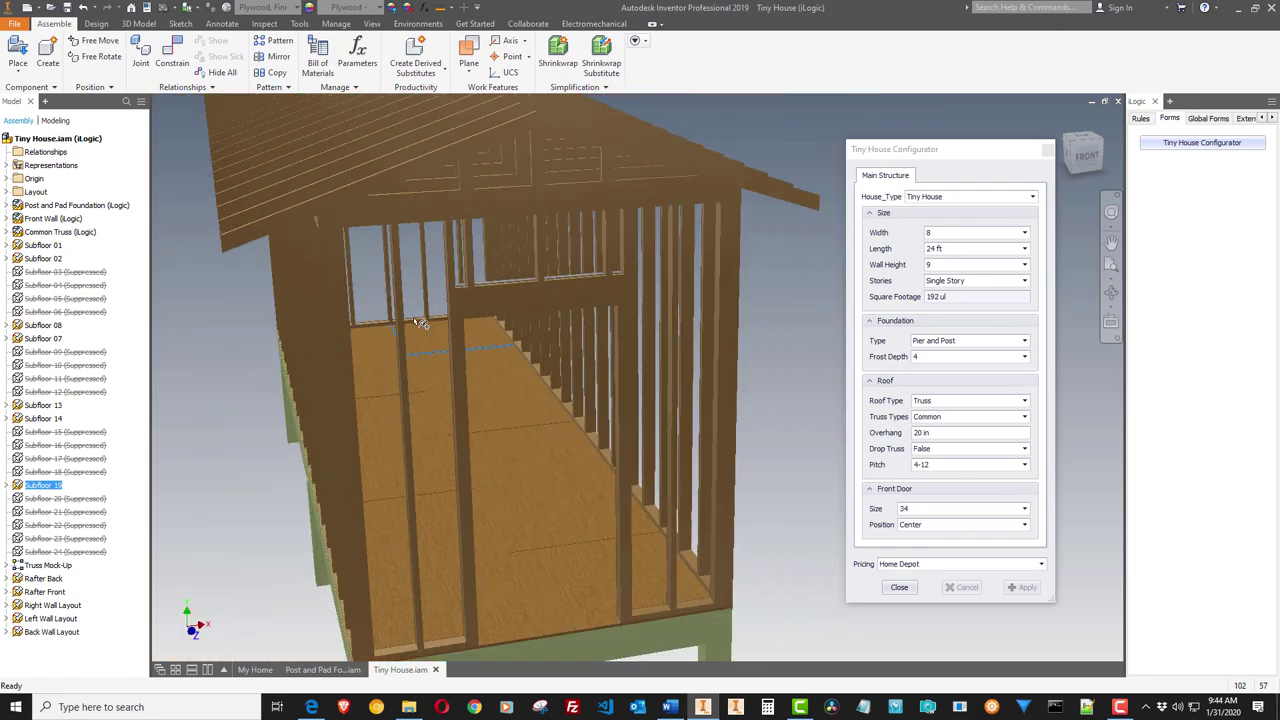
pyautogui.click(264, 431)
# Inspect the narrowed house from the front, from beneath the foundation joists and along the side wall
pyautogui.keyDown('shift'); pyautogui.moveTo(264, 436); pyautogui.dragTo(323, 458, button='middle'); pyautogui.keyUp('shift')
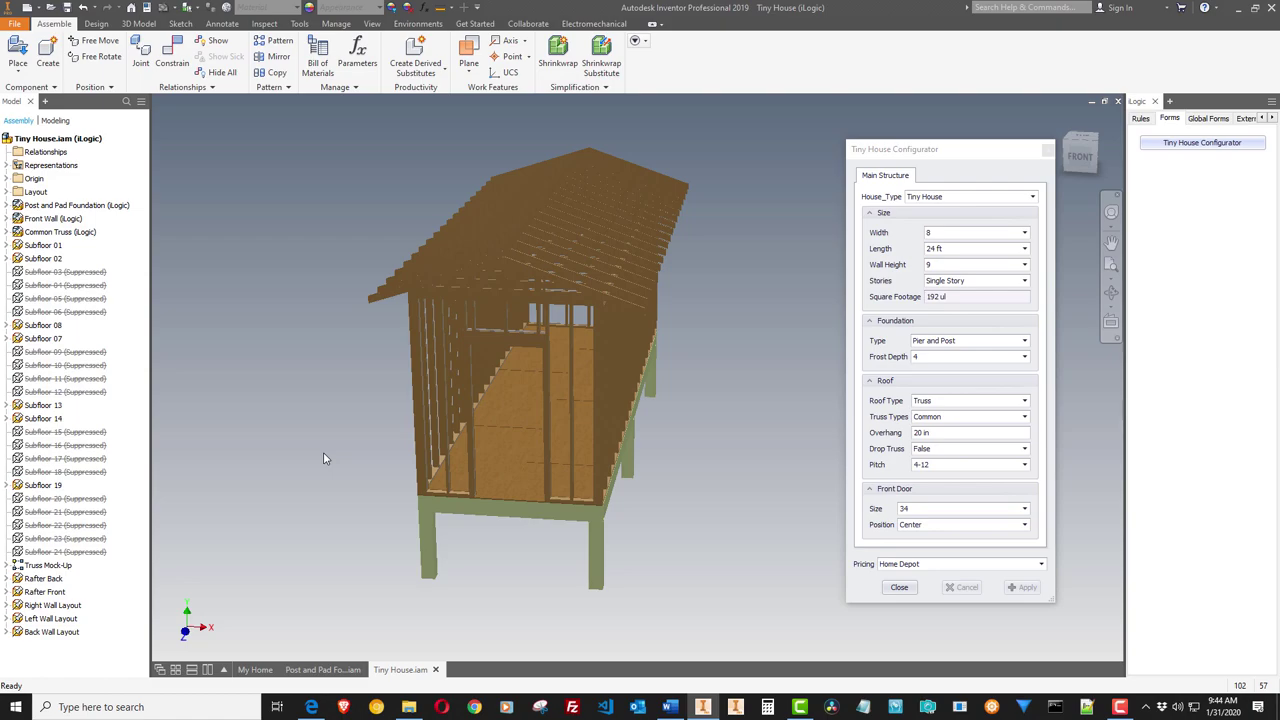
pyautogui.keyDown('shift'); pyautogui.moveTo(323, 458); pyautogui.dragTo(350, 376, button='middle'); pyautogui.keyUp('shift')
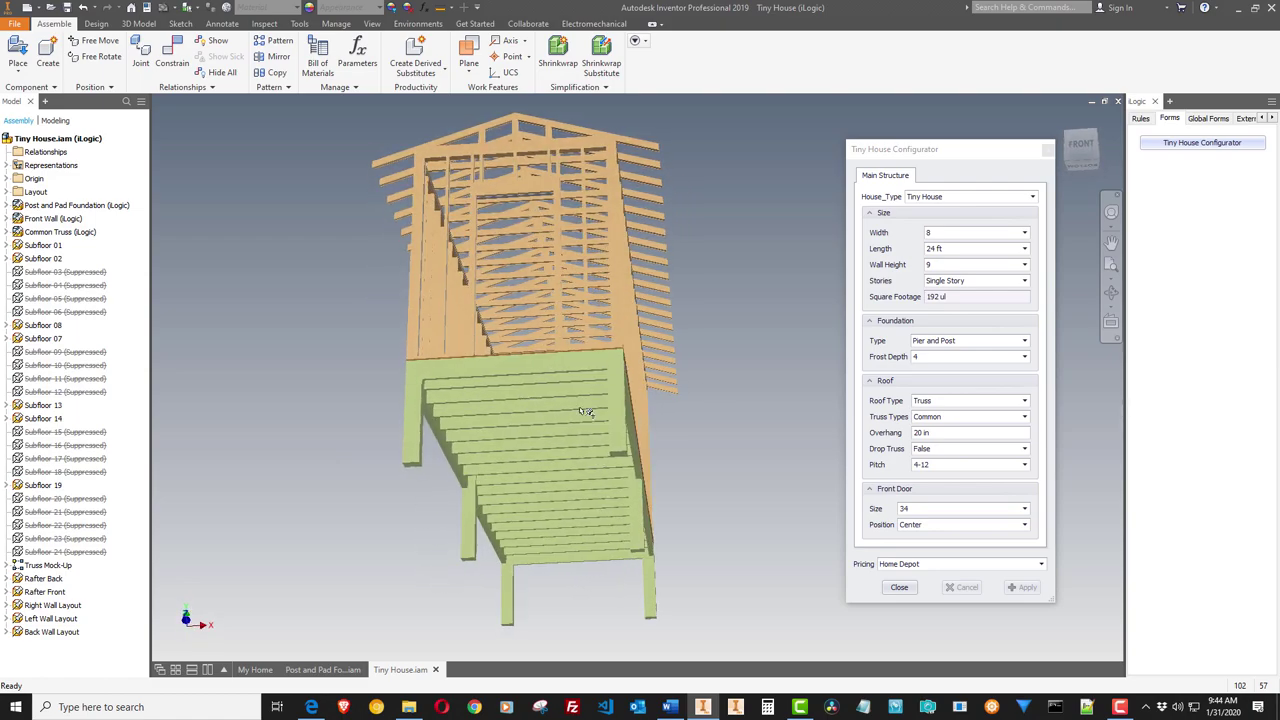
pyautogui.keyDown('shift'); pyautogui.moveTo(586, 411); pyautogui.dragTo(725, 450, button='middle'); pyautogui.keyUp('shift')
pyautogui.keyDown('shift'); pyautogui.moveTo(768, 497); pyautogui.dragTo(773, 448, button='middle'); pyautogui.keyUp('shift')
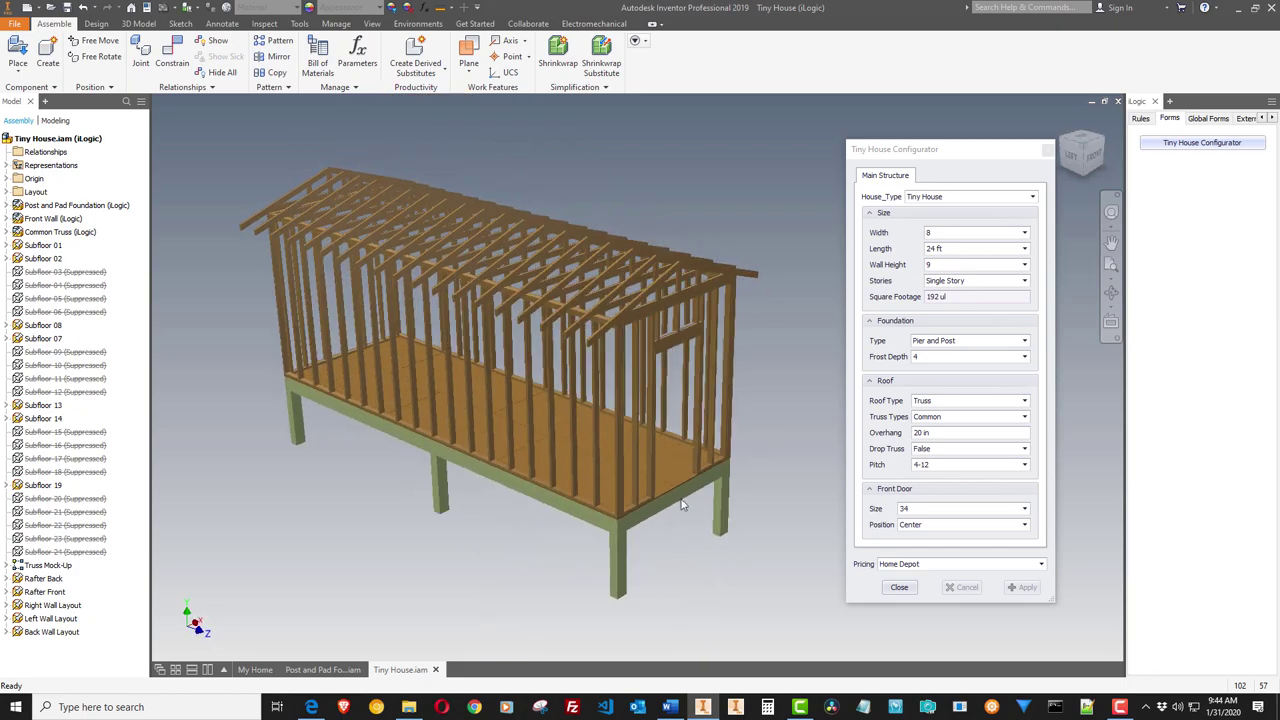
# Set the house width to 12, apply it to the model and inspect the widened frame
pyautogui.click(938, 234)
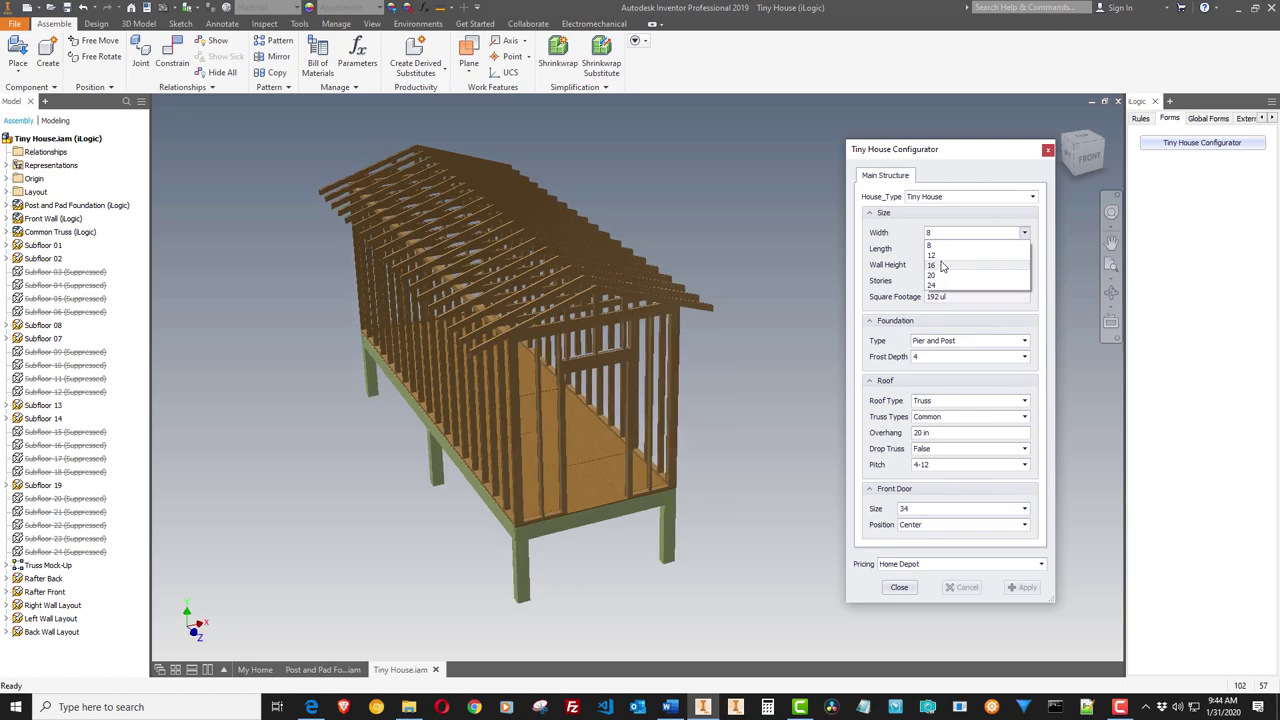
pyautogui.click(931, 255)
pyautogui.click(1021, 587)
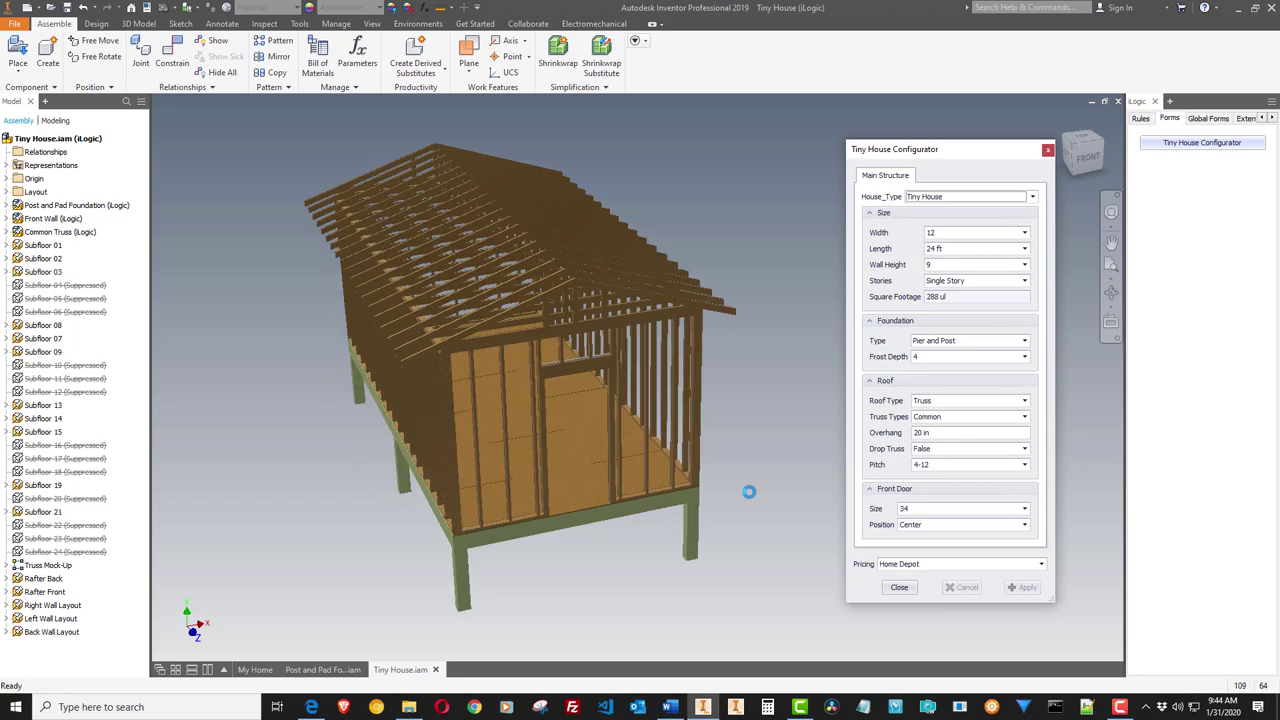
pyautogui.keyDown('shift'); pyautogui.moveTo(750, 497); pyautogui.dragTo(837, 258, button='middle'); pyautogui.keyUp('shift')
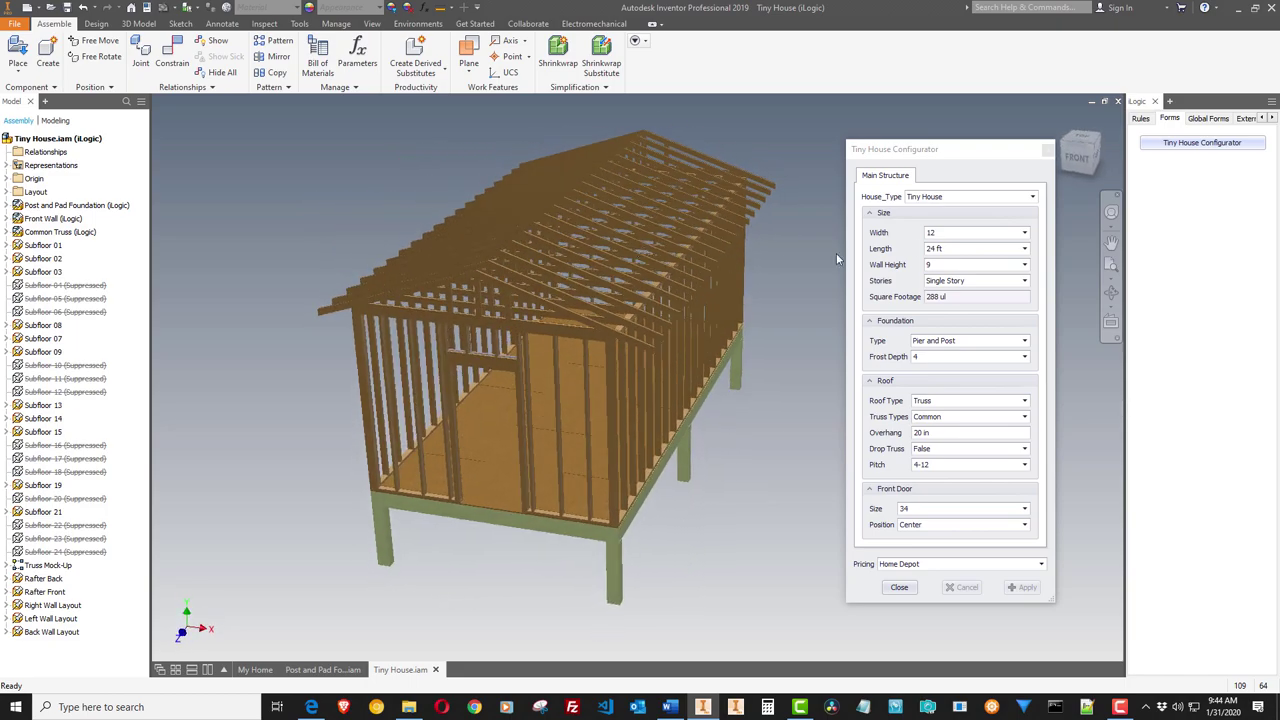
# Set the truss type to Parallel Chord Scissor, apply it to the house and inspect the roof outline
pyautogui.click(941, 421)
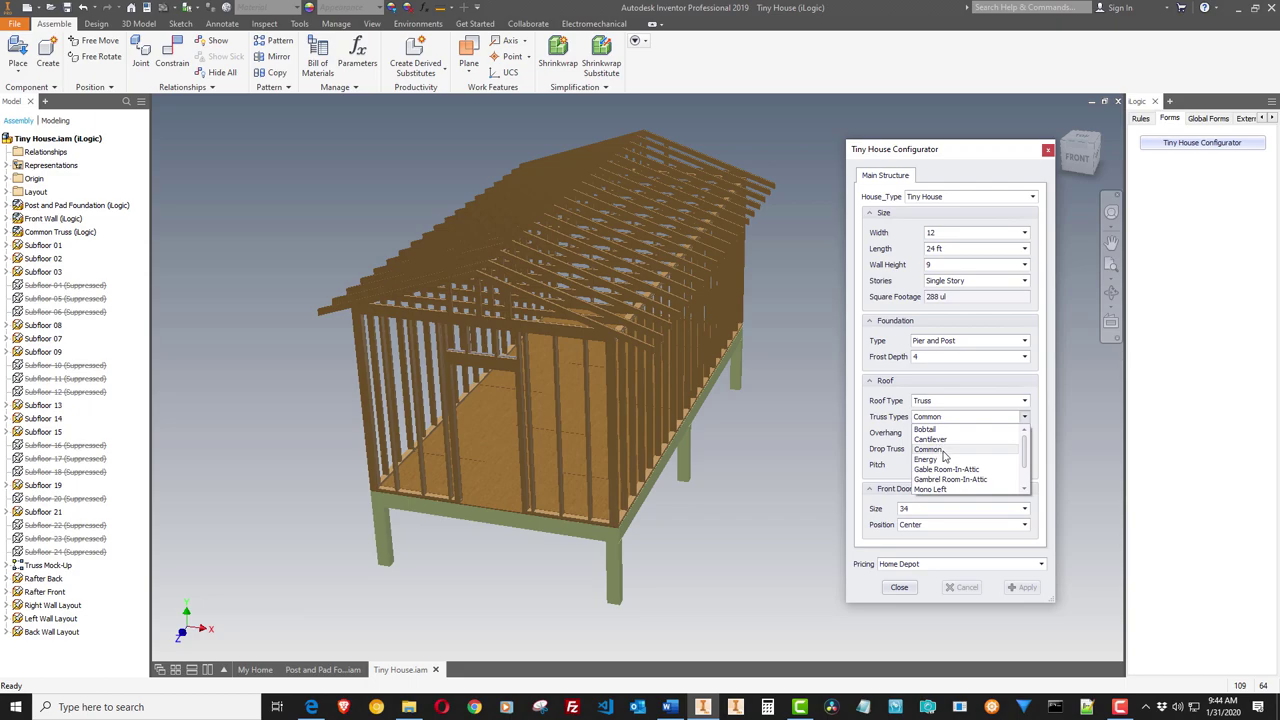
pyautogui.scroll(-1, 950, 480)
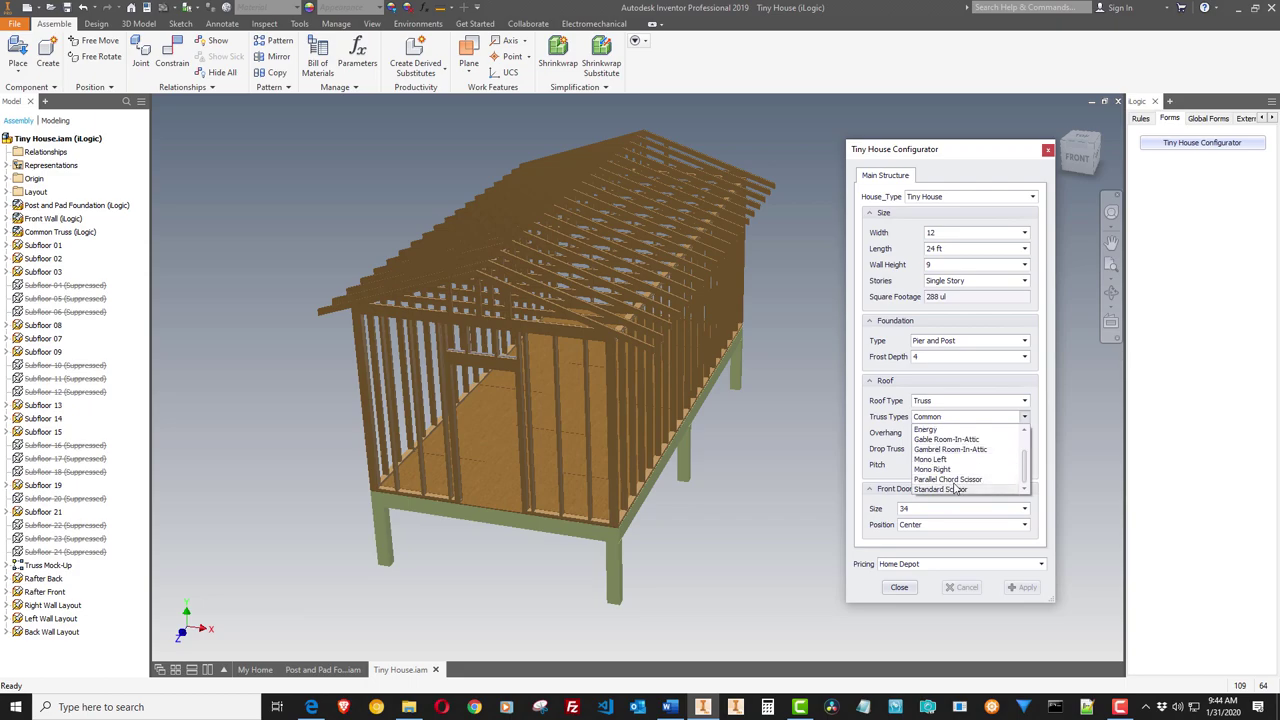
pyautogui.click(950, 480)
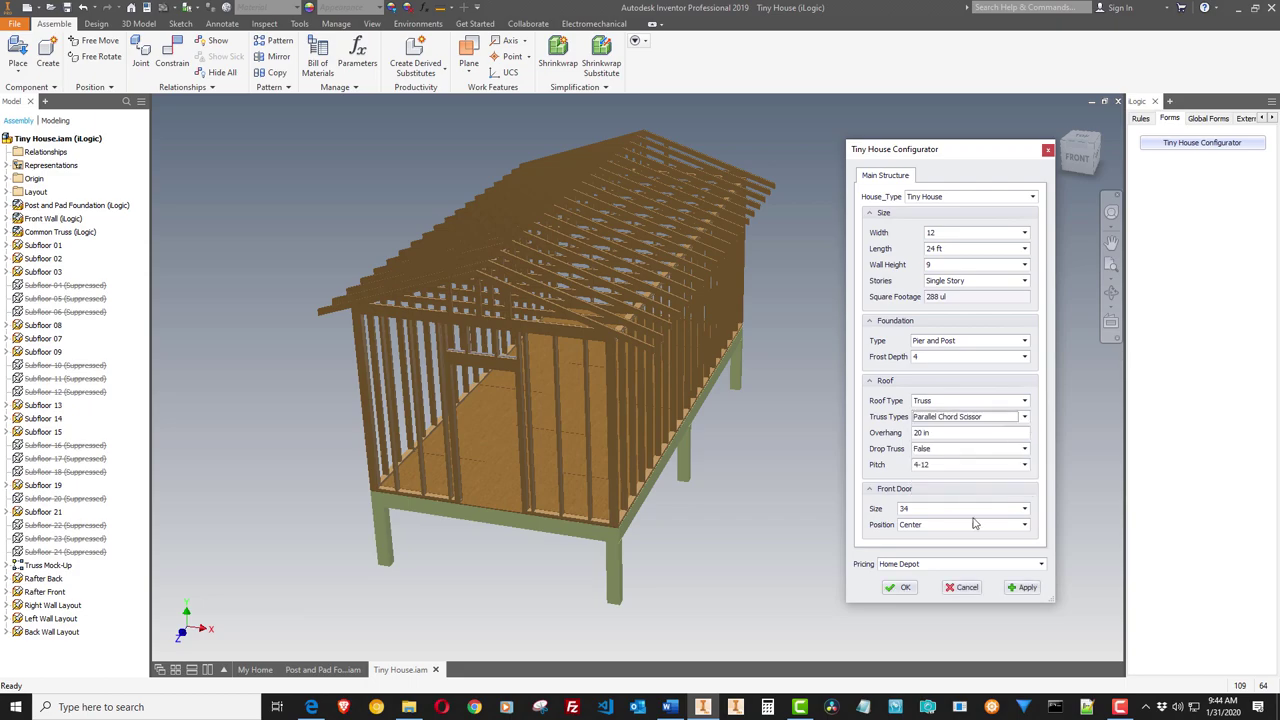
pyautogui.click(1022, 587)
pyautogui.keyDown('shift'); pyautogui.moveTo(668, 300); pyautogui.dragTo(401, 261, button='middle'); pyautogui.keyUp('shift')
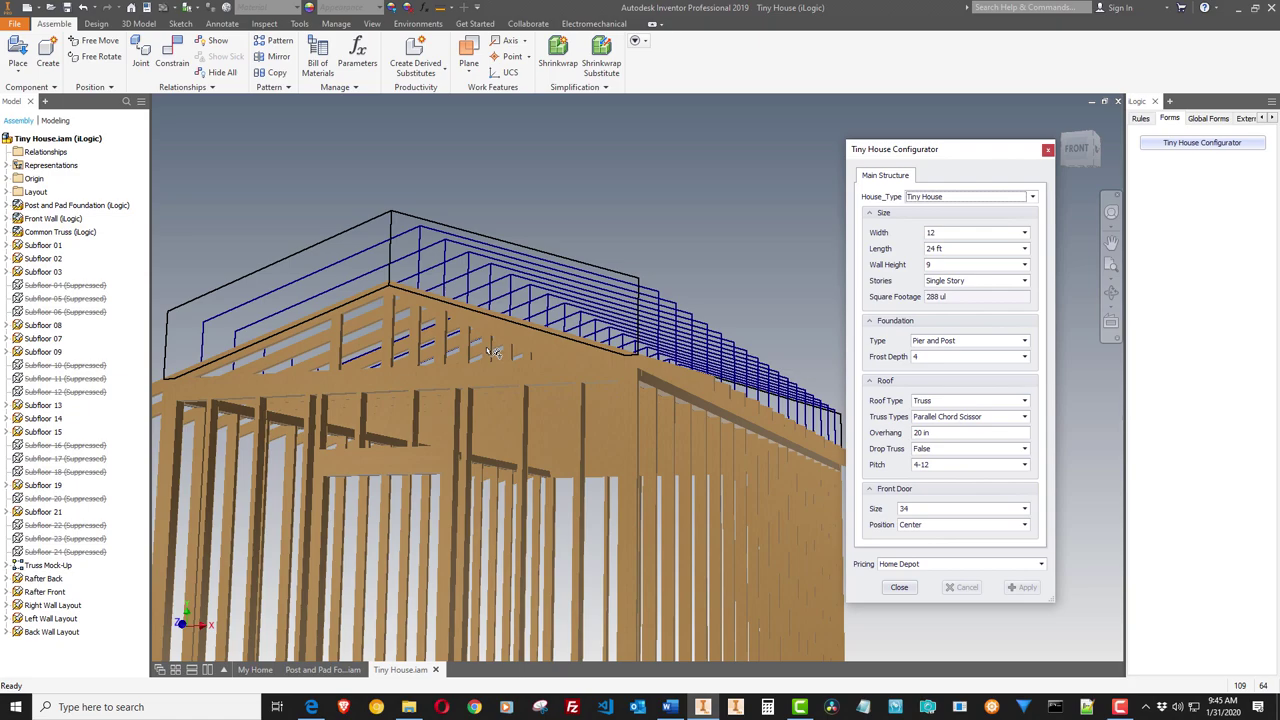
pyautogui.keyDown('shift'); pyautogui.moveTo(484, 351); pyautogui.dragTo(510, 199, button='middle'); pyautogui.keyUp('shift')
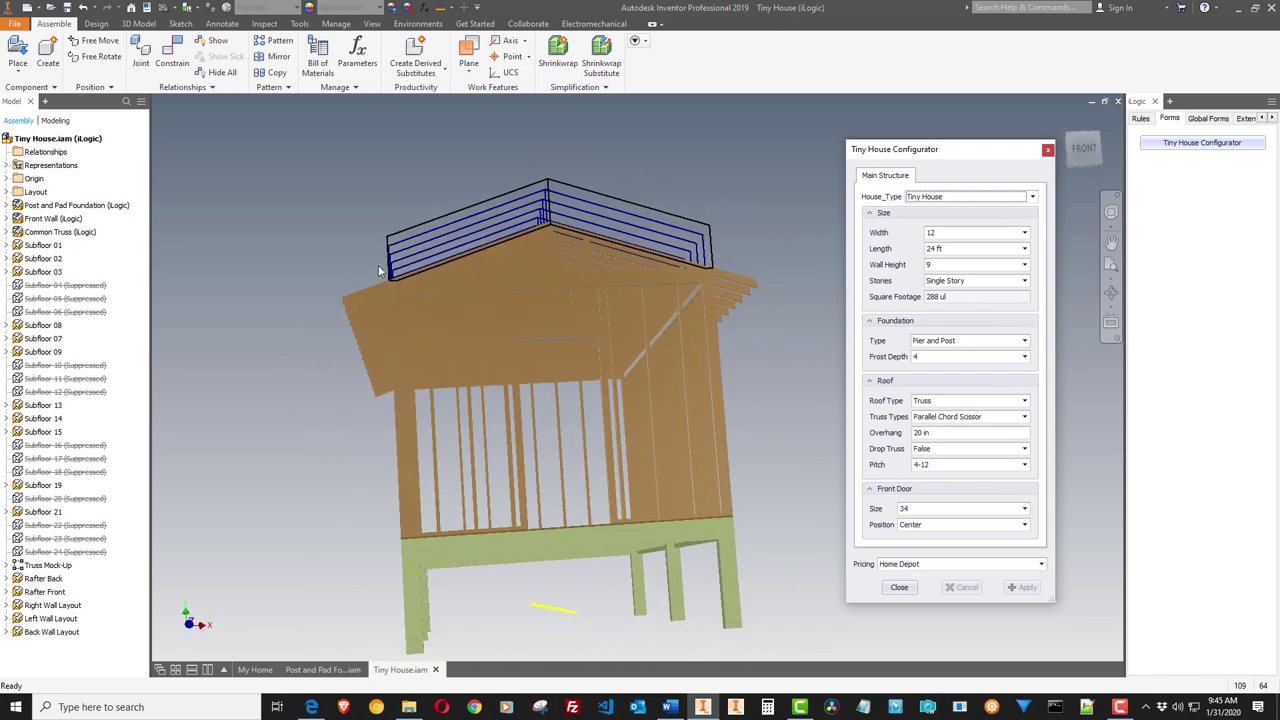
pyautogui.keyDown('shift'); pyautogui.moveTo(678, 284); pyautogui.dragTo(964, 424, button='middle'); pyautogui.keyUp('shift')
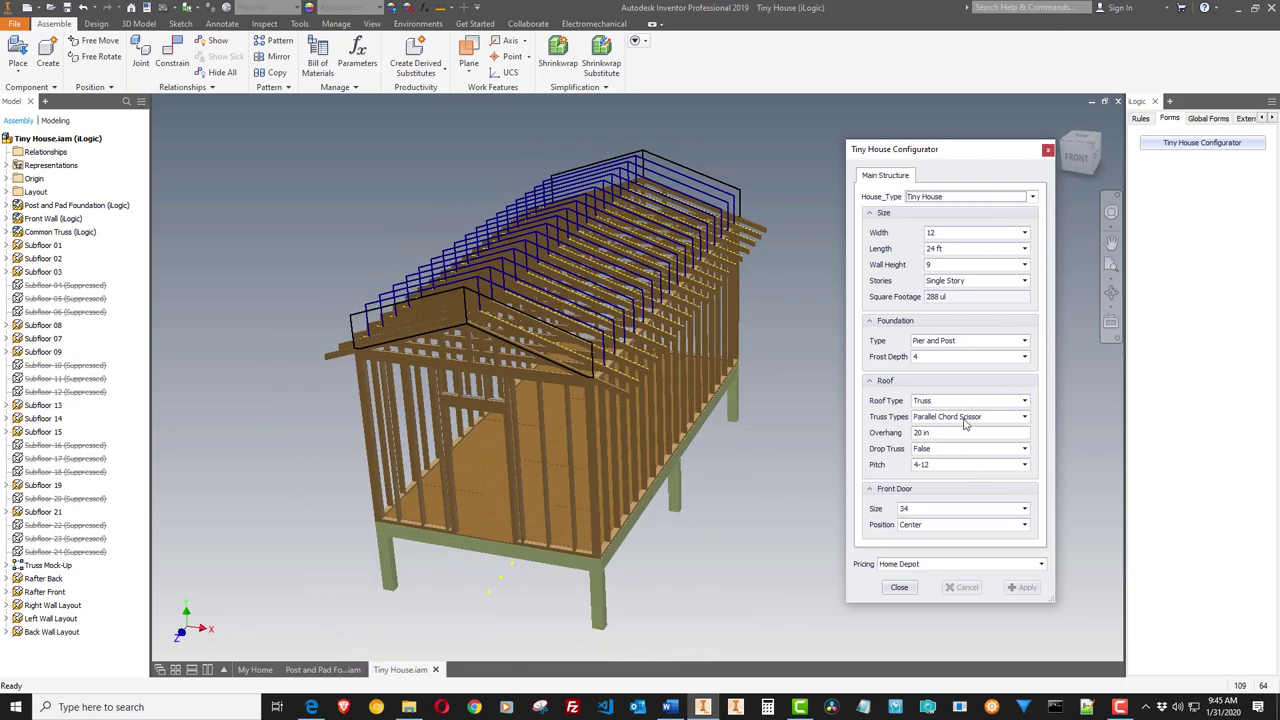
# Switch the truss type to Energy and apply it to the house
pyautogui.click(965, 418)
pyautogui.click(953, 430)
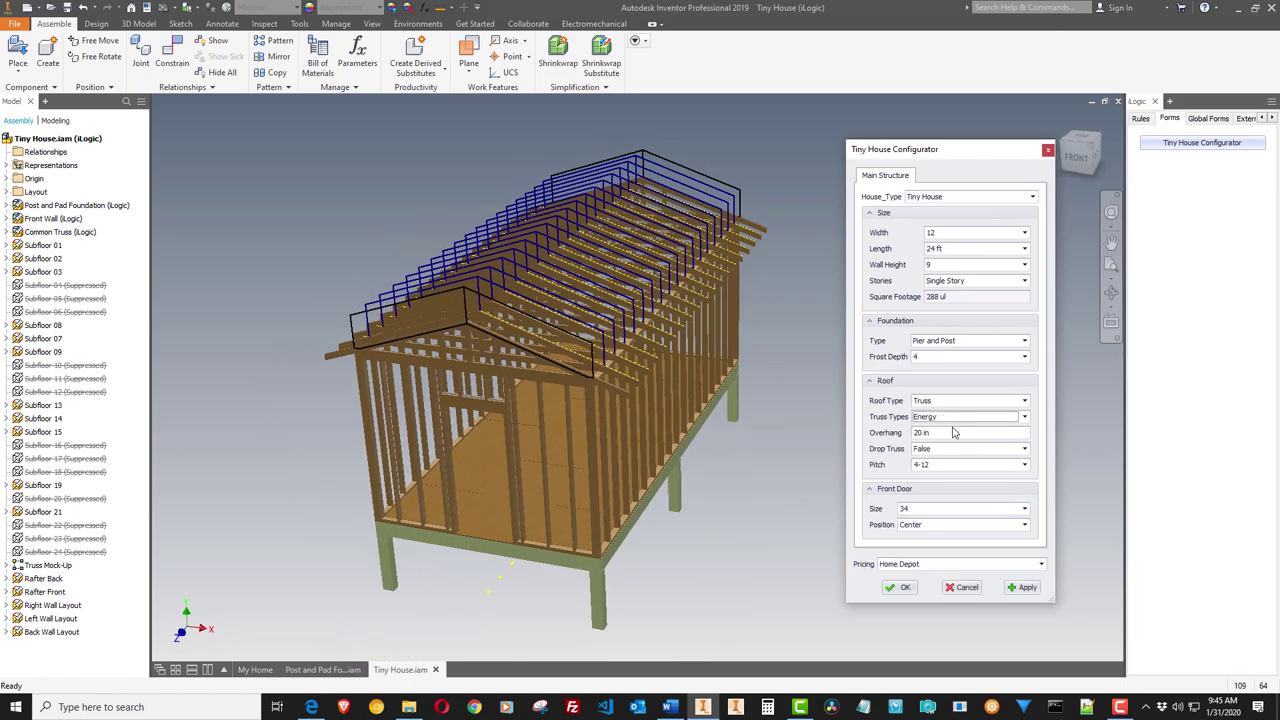
pyautogui.click(1025, 590)
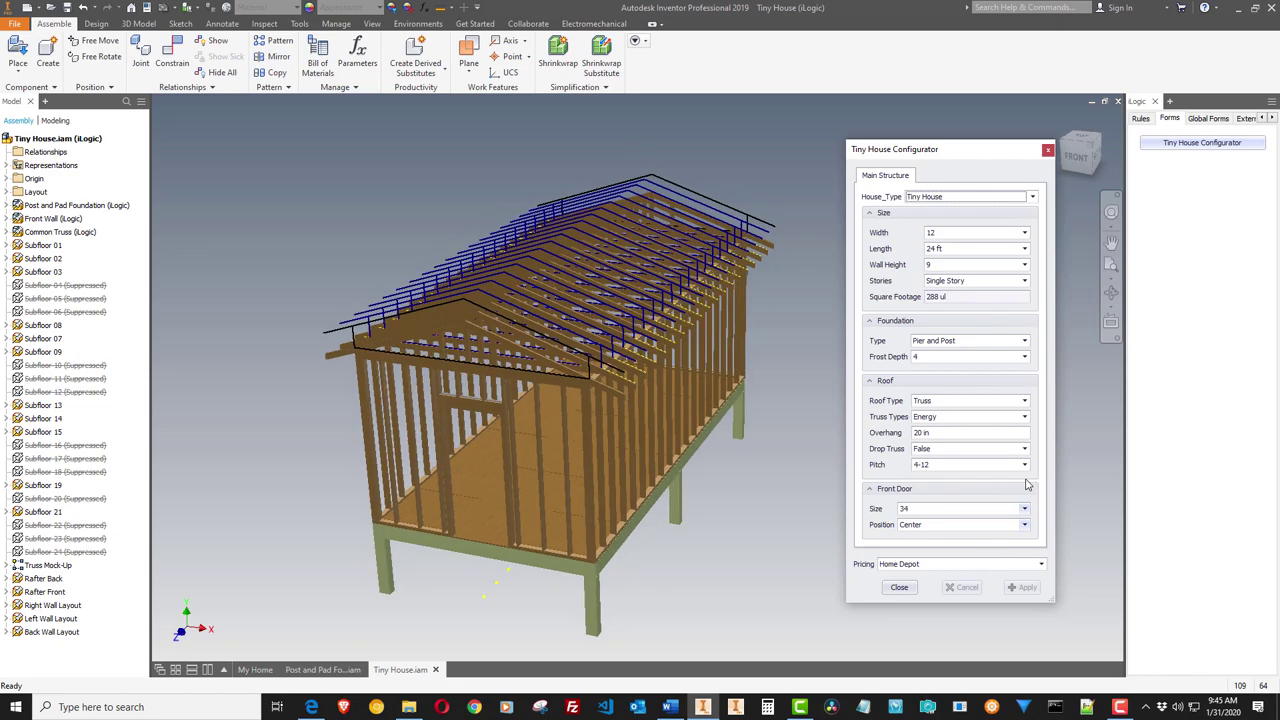
# Set the truss type back to Common, apply it and inspect the roof framing
pyautogui.click(1024, 419)
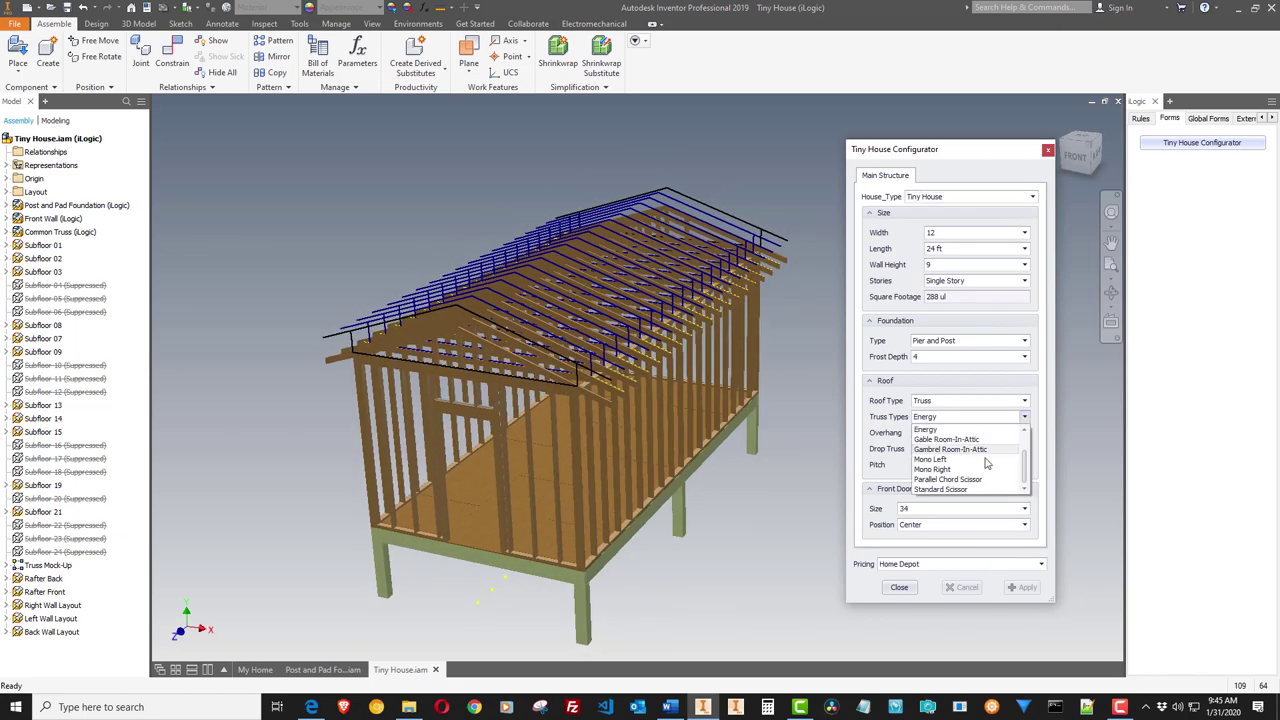
pyautogui.click(950, 451)
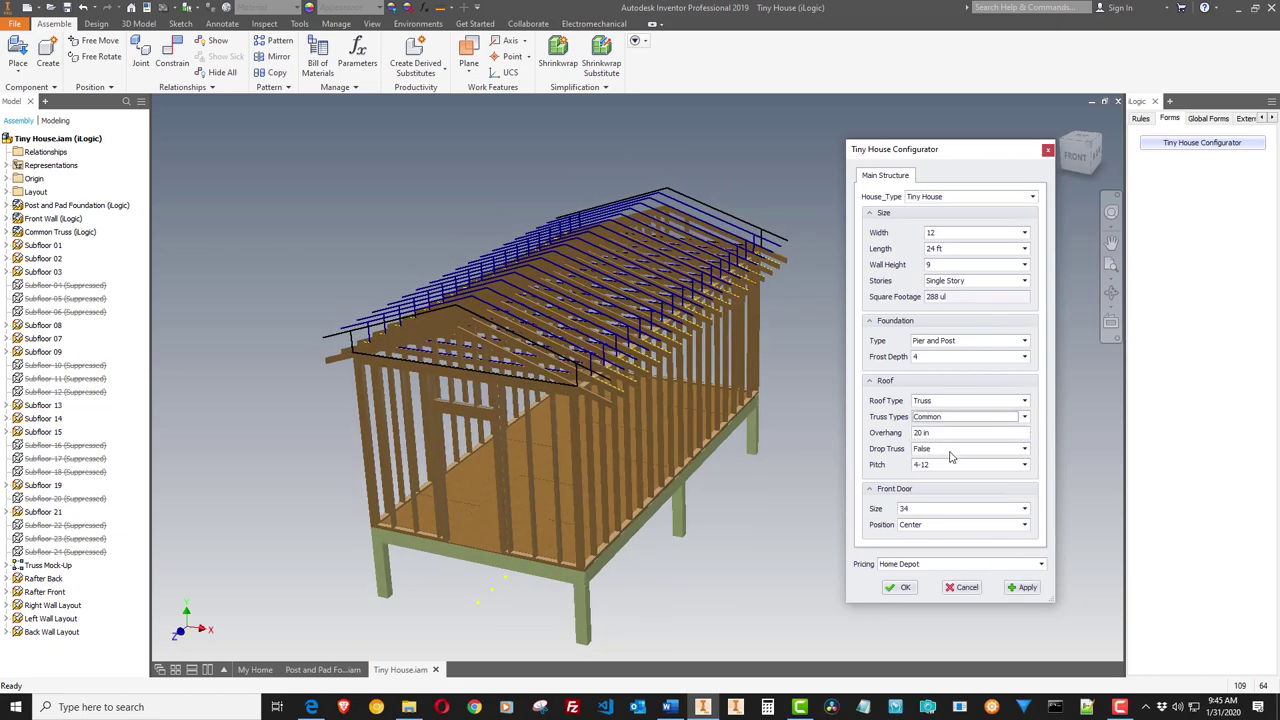
pyautogui.click(1025, 587)
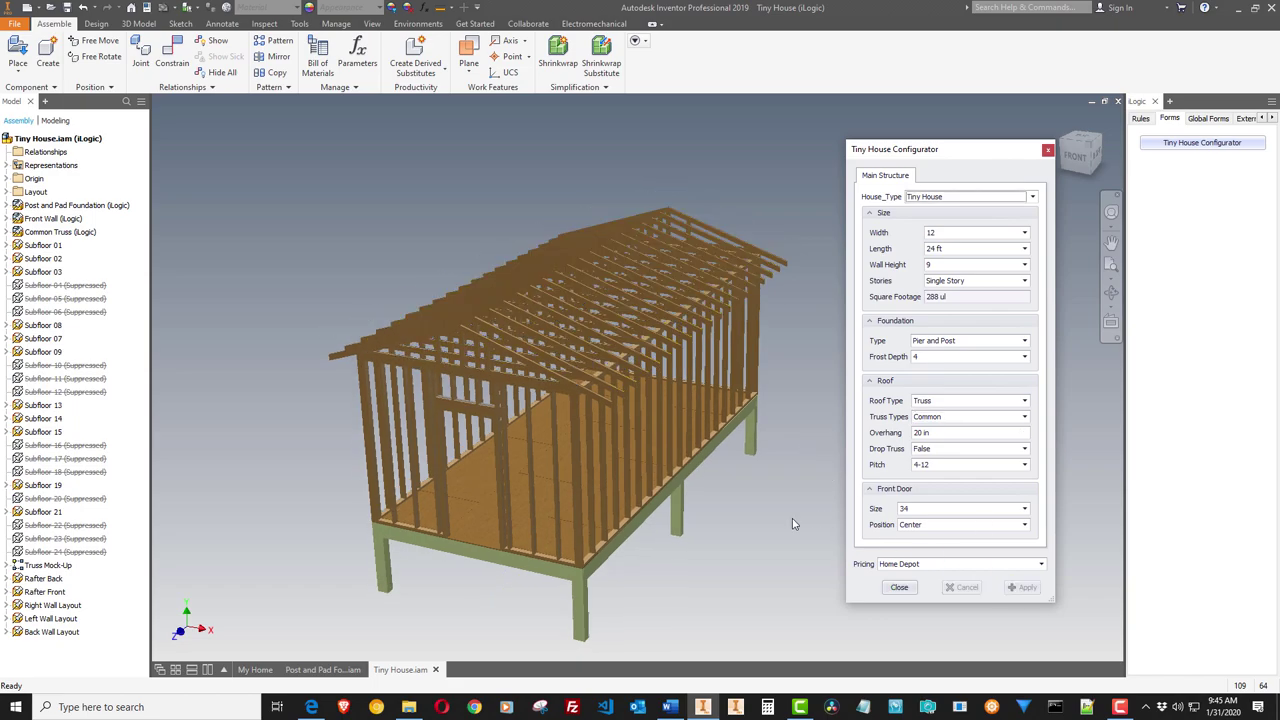
pyautogui.keyDown('shift'); pyautogui.moveTo(793, 523); pyautogui.dragTo(282, 167, button='middle'); pyautogui.keyUp('shift')
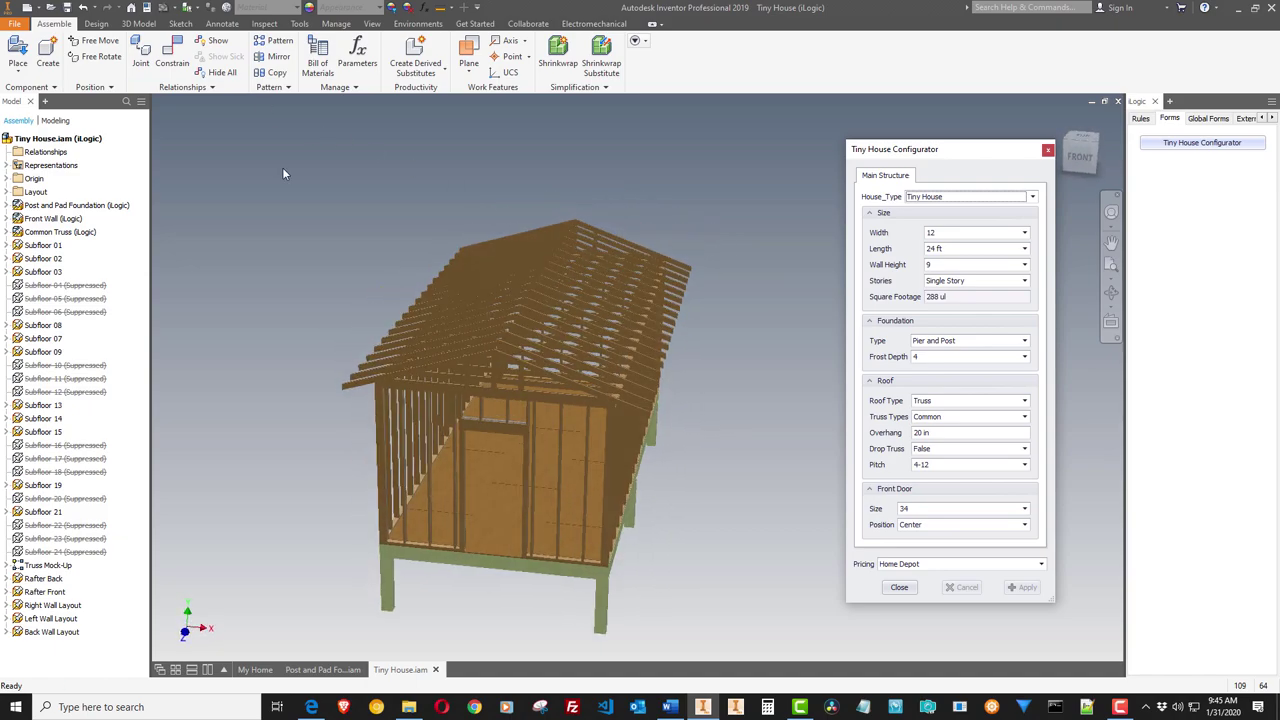
# Save the Tiny House assembly with its dependents and review the parts-only bill of materials for the 12-wide house
pyautogui.click(68, 8)
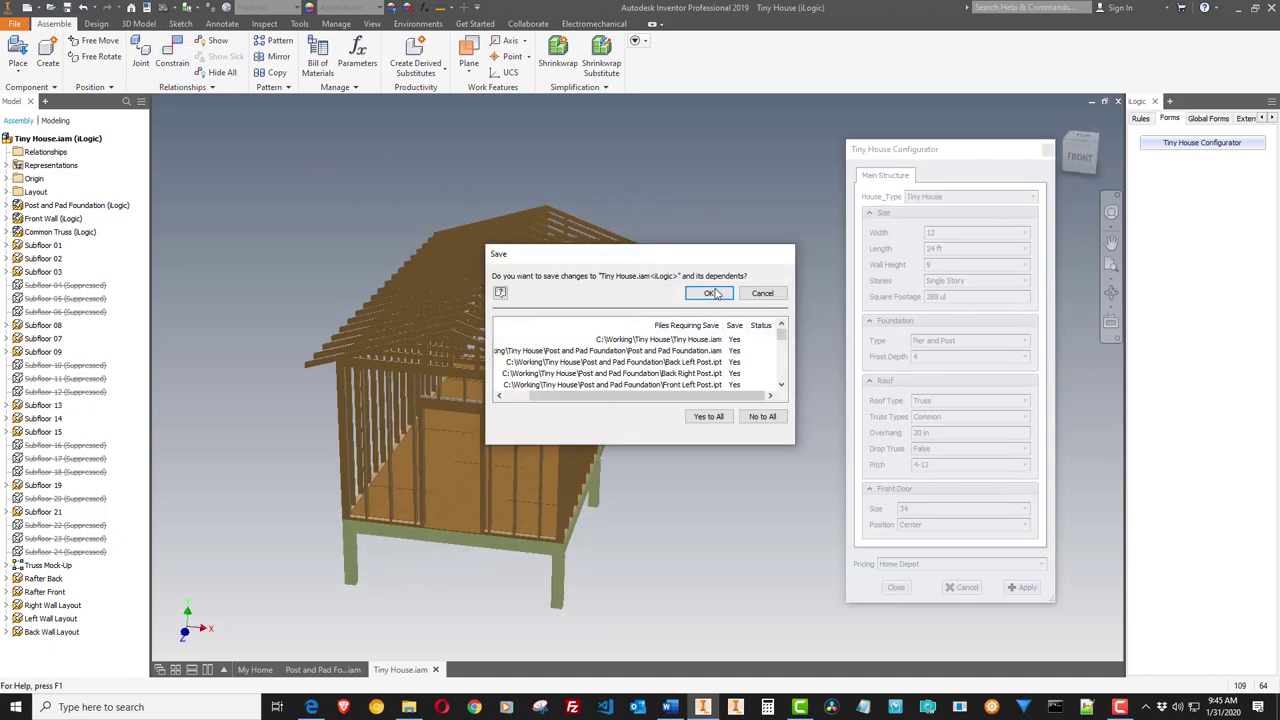
pyautogui.click(716, 293)
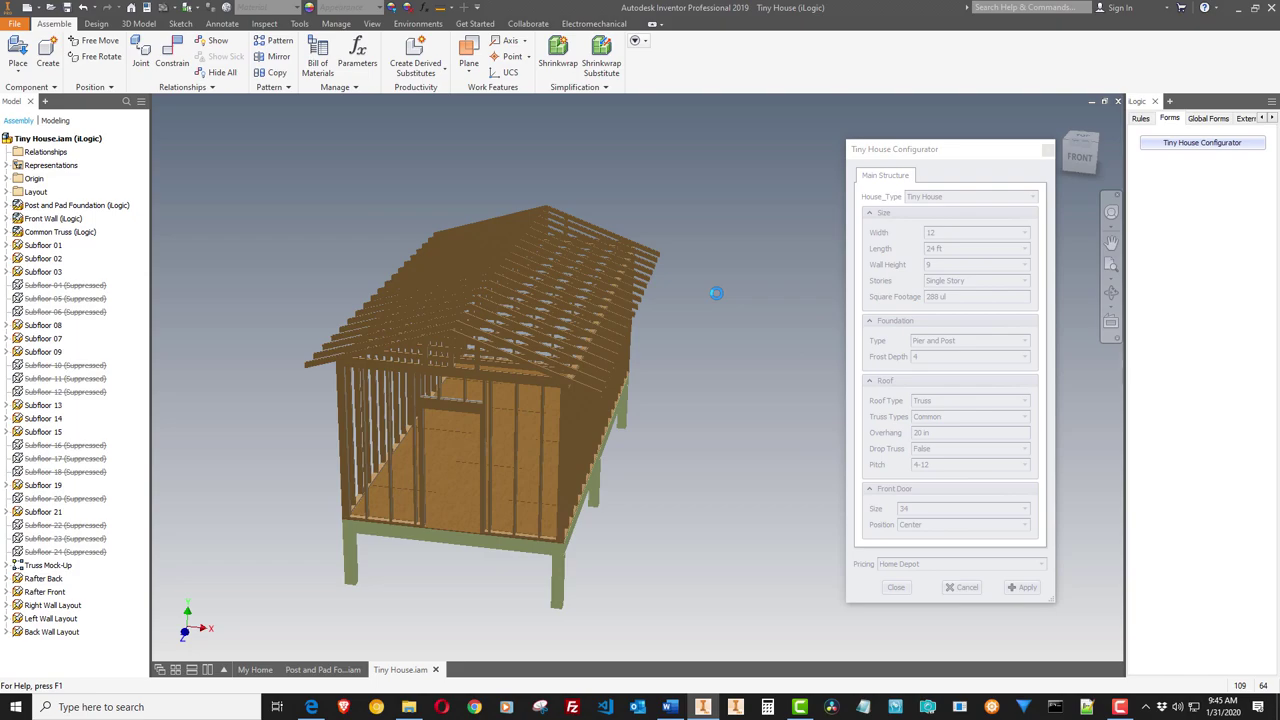
pyautogui.click(318, 55)
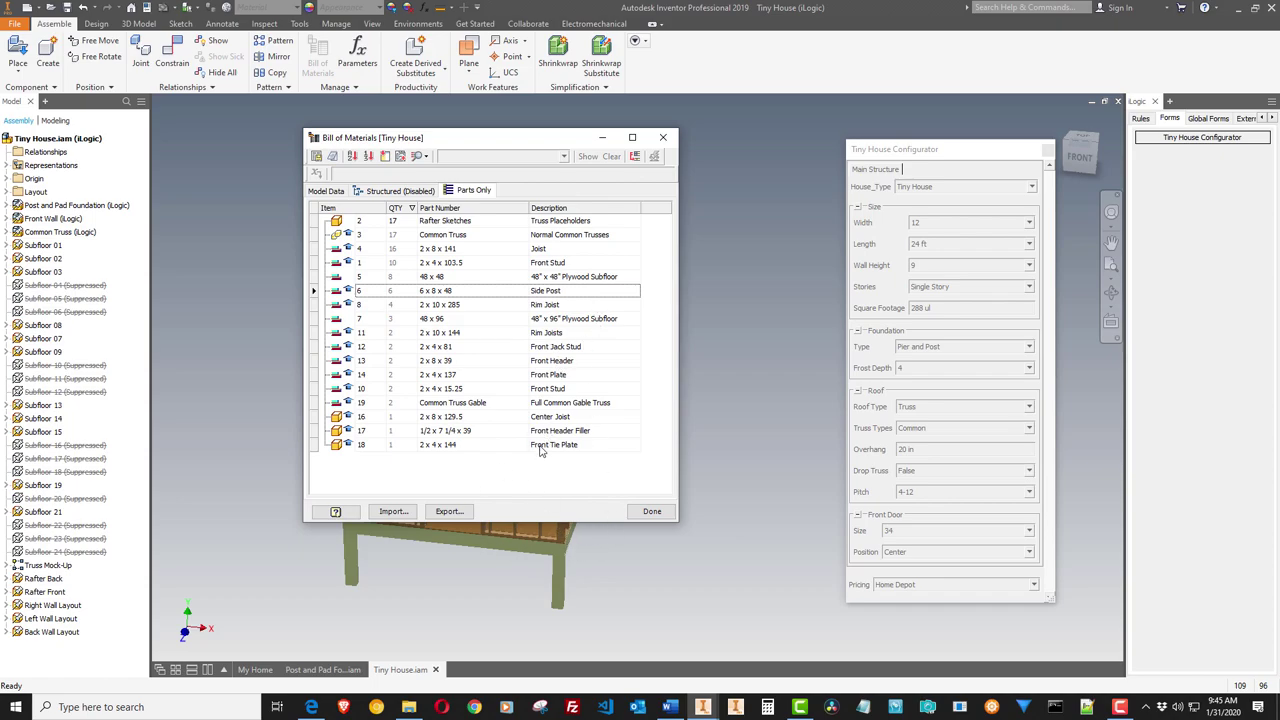
pyautogui.click(663, 138)
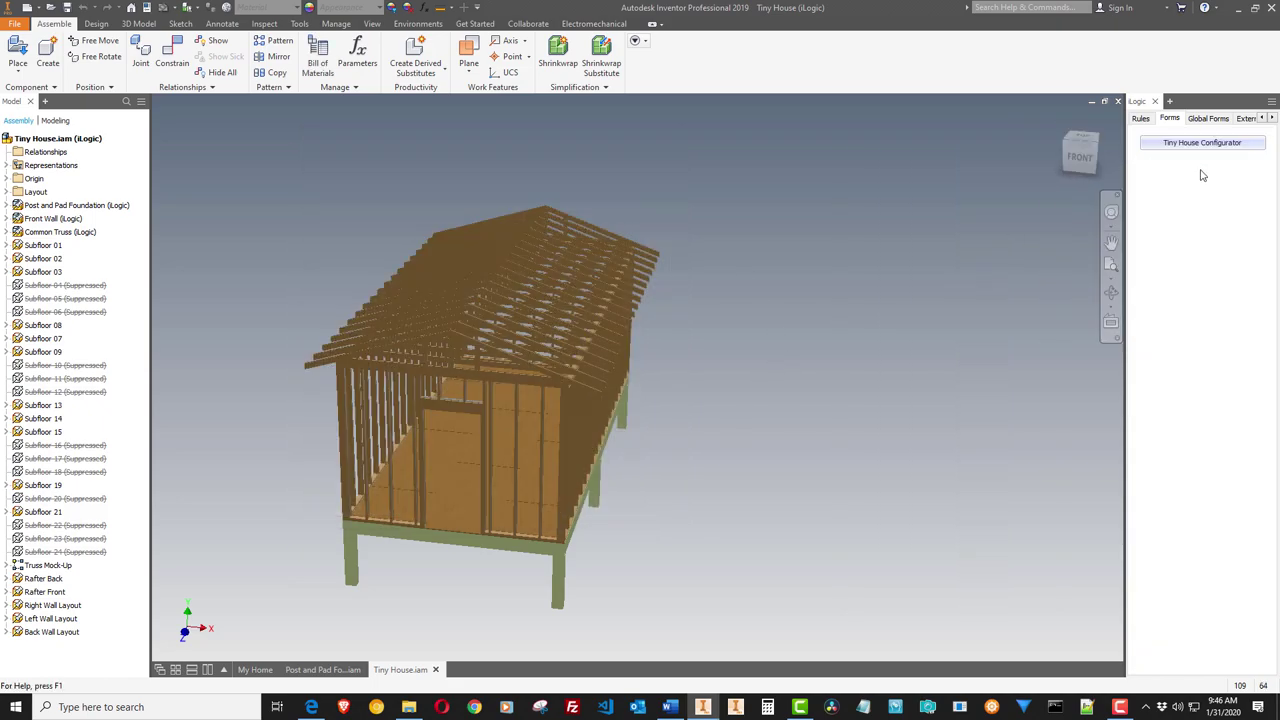
# Reopen the Tiny House Configurator form and return the assembly to its home view
pyautogui.click(1203, 144)
pyautogui.click(778, 333)
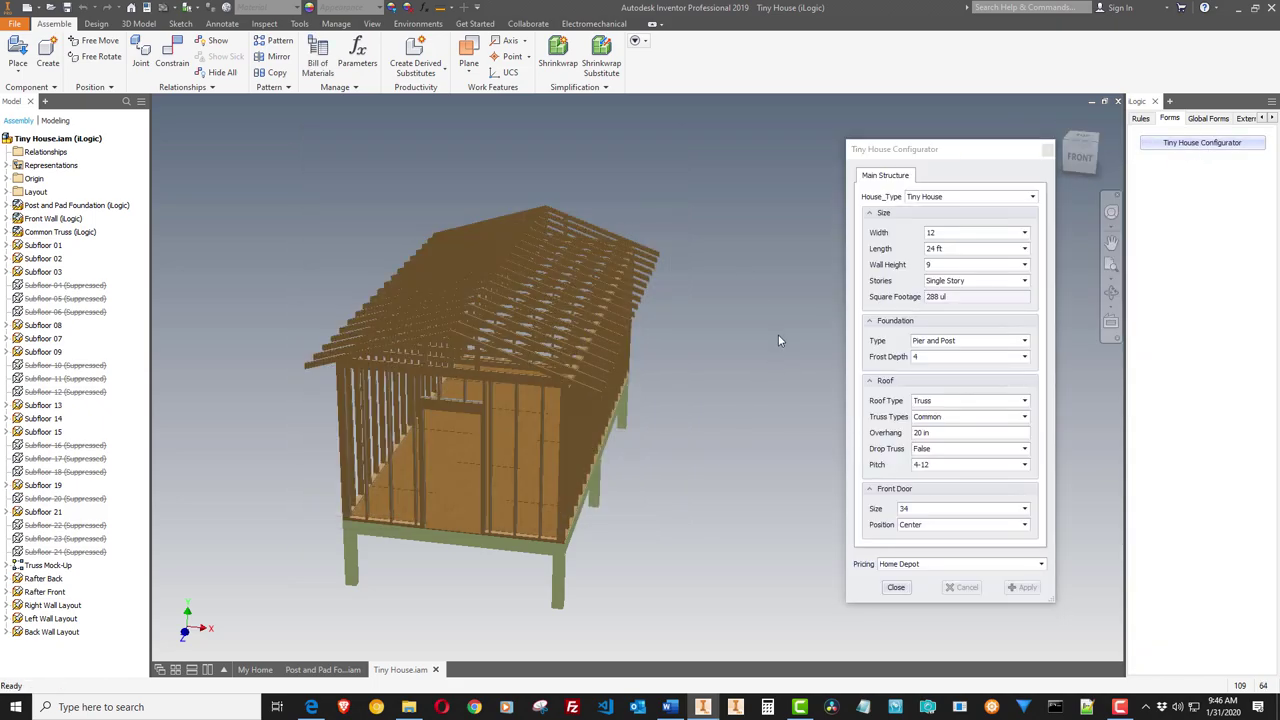
pyautogui.press('F5')
pyautogui.press('F6')
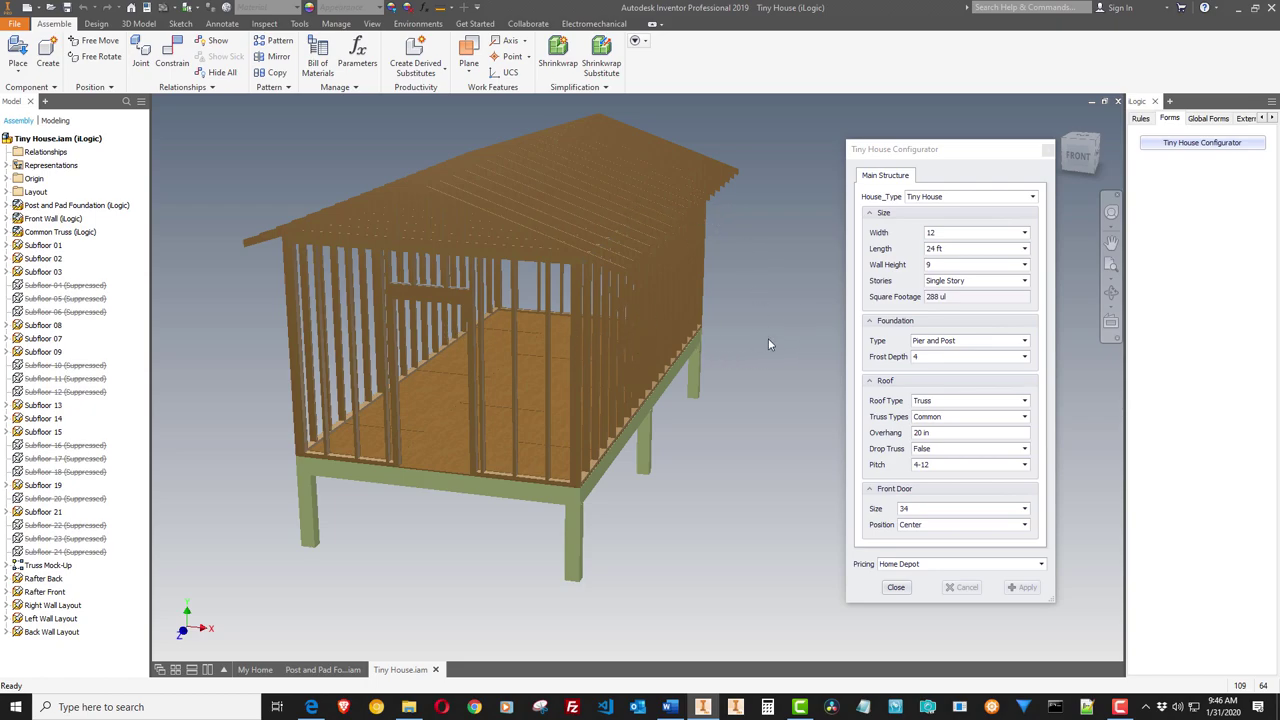
# Bring the browser window with the Autodesk Configurator 360 overview page over the model, view it and move it away again
pyautogui.moveTo(1279, 40); pyautogui.dragTo(848, 32)
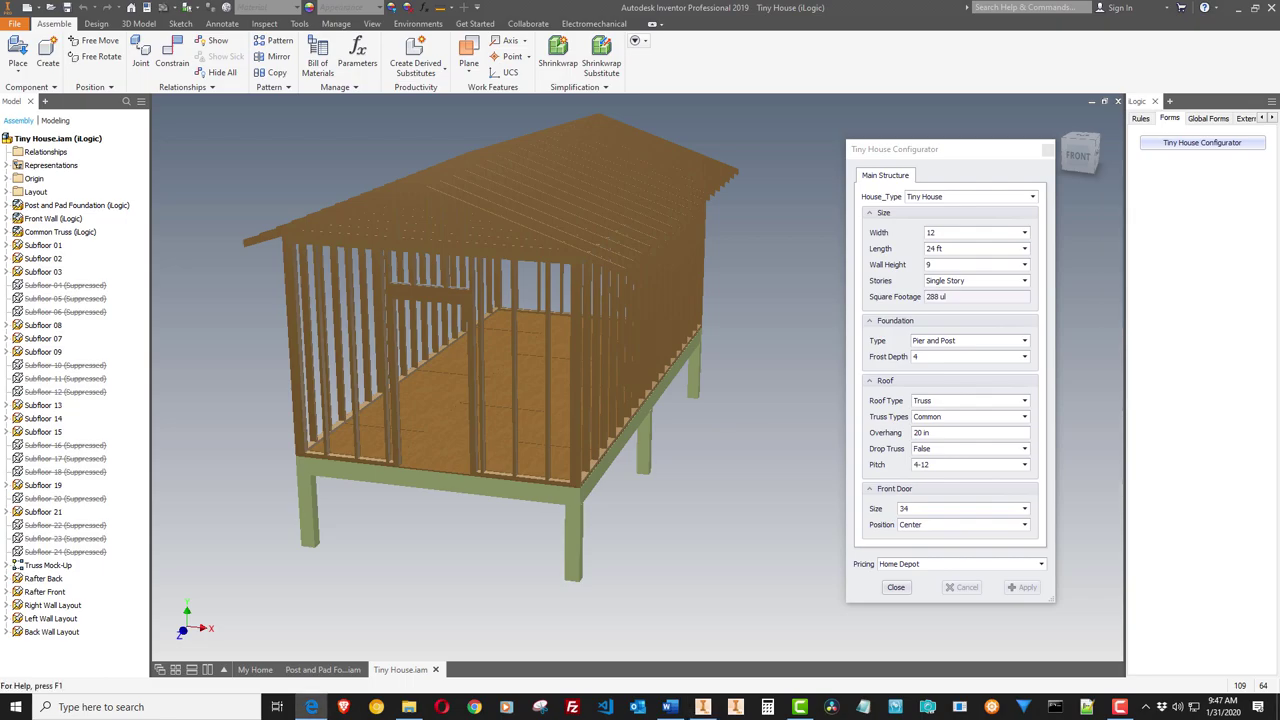
pyautogui.moveTo(1279, 75); pyautogui.dragTo(690, 58)
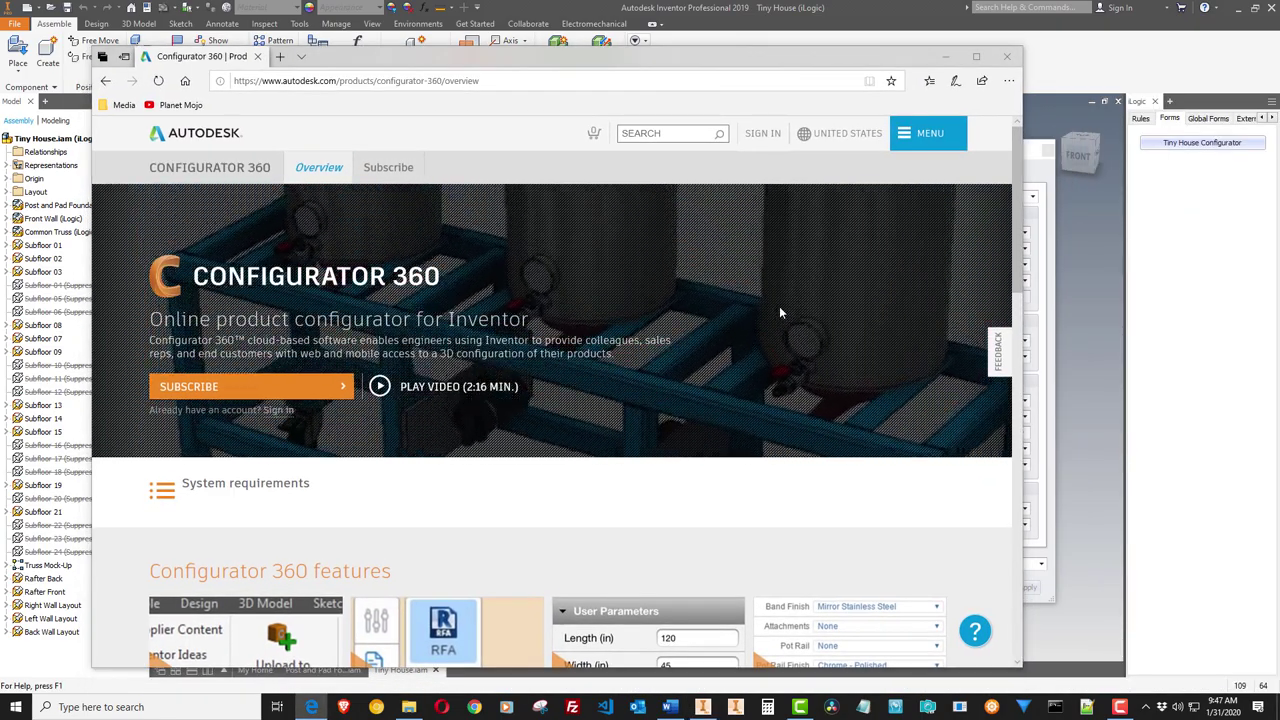
pyautogui.moveTo(776, 56); pyautogui.dragTo(1279, 54)
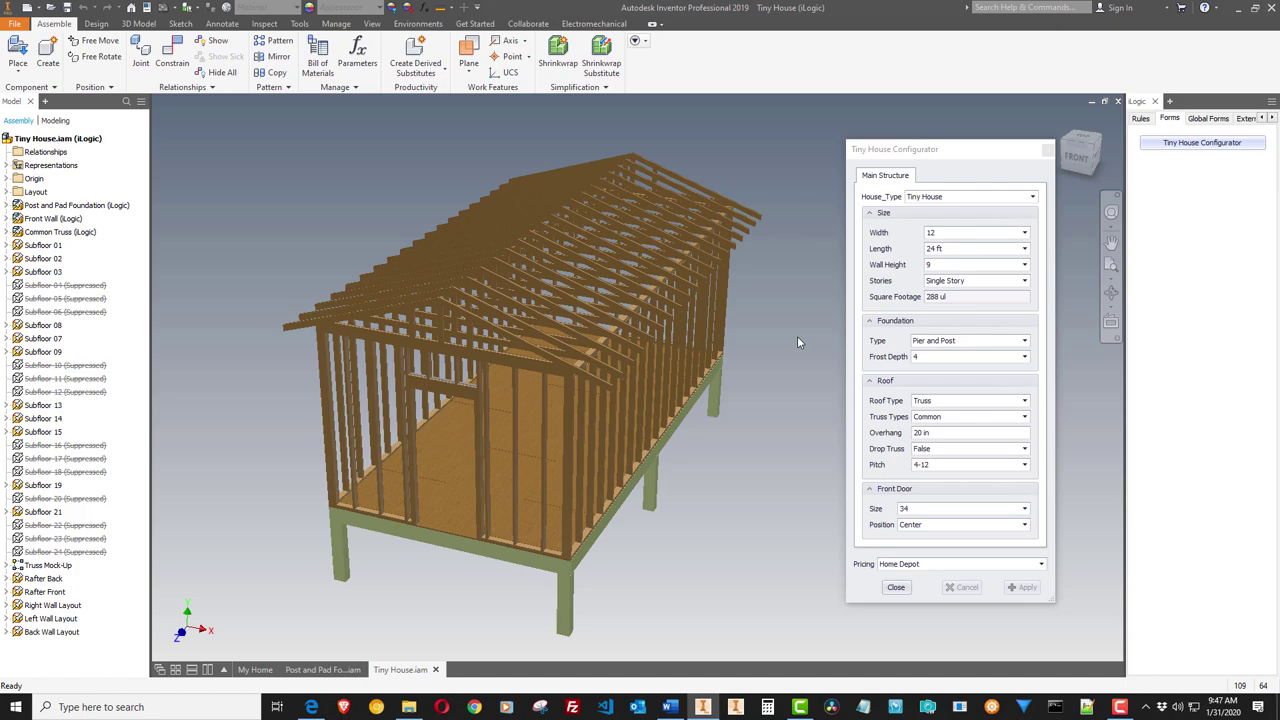
pyautogui.keyDown('shift'); pyautogui.moveTo(798, 342); pyautogui.dragTo(890, 372, button='middle'); pyautogui.keyUp('shift')
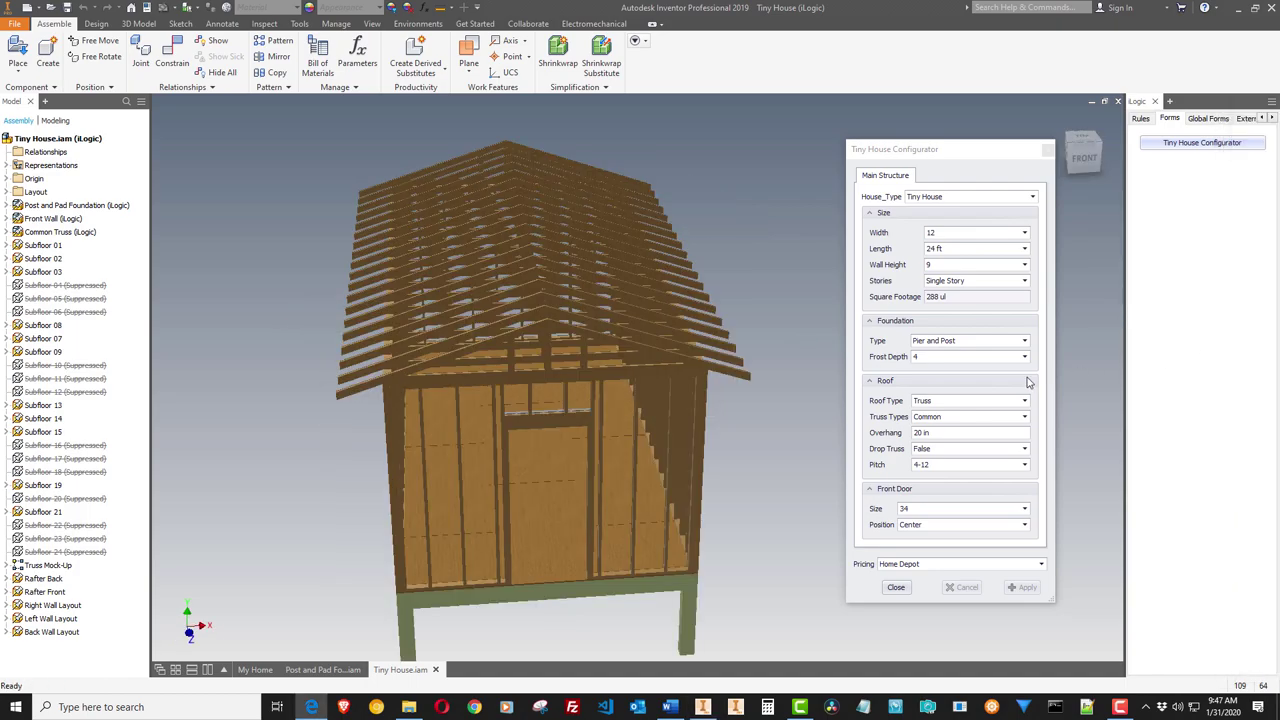
pyautogui.click(805, 415)
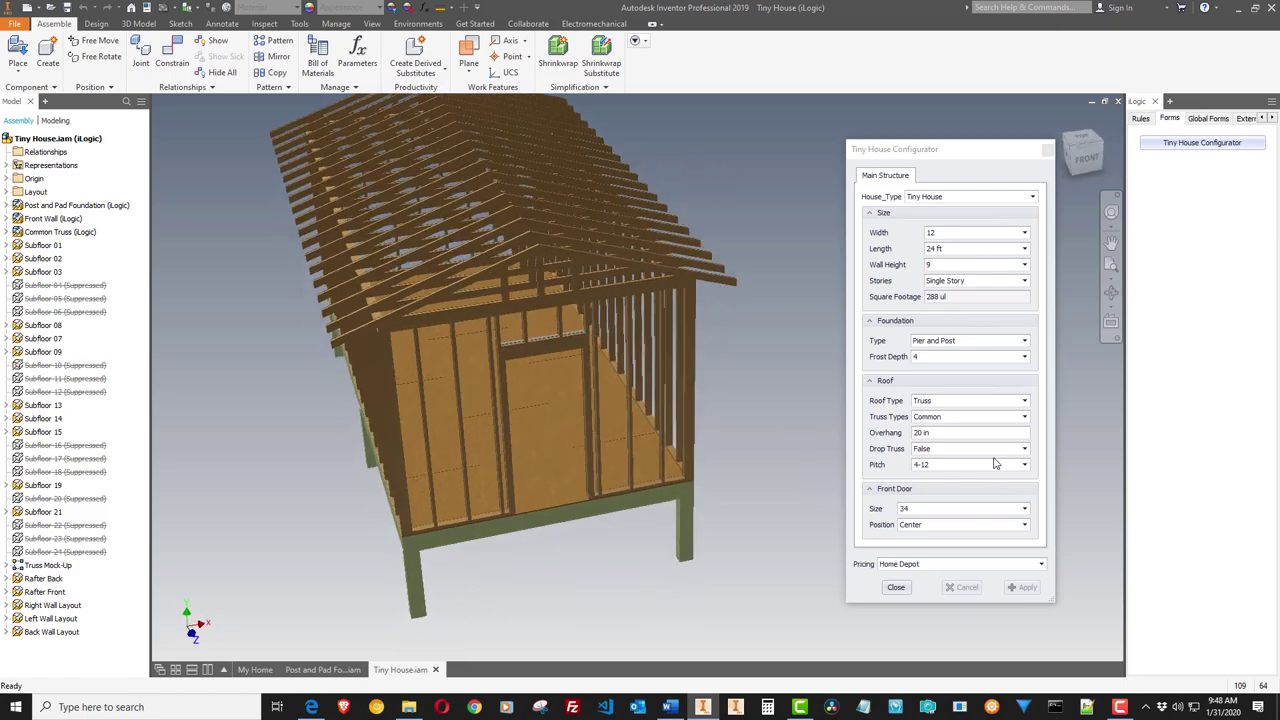
# Set the front door position to Left and inspect the door framing in the front wall
pyautogui.press('F6')
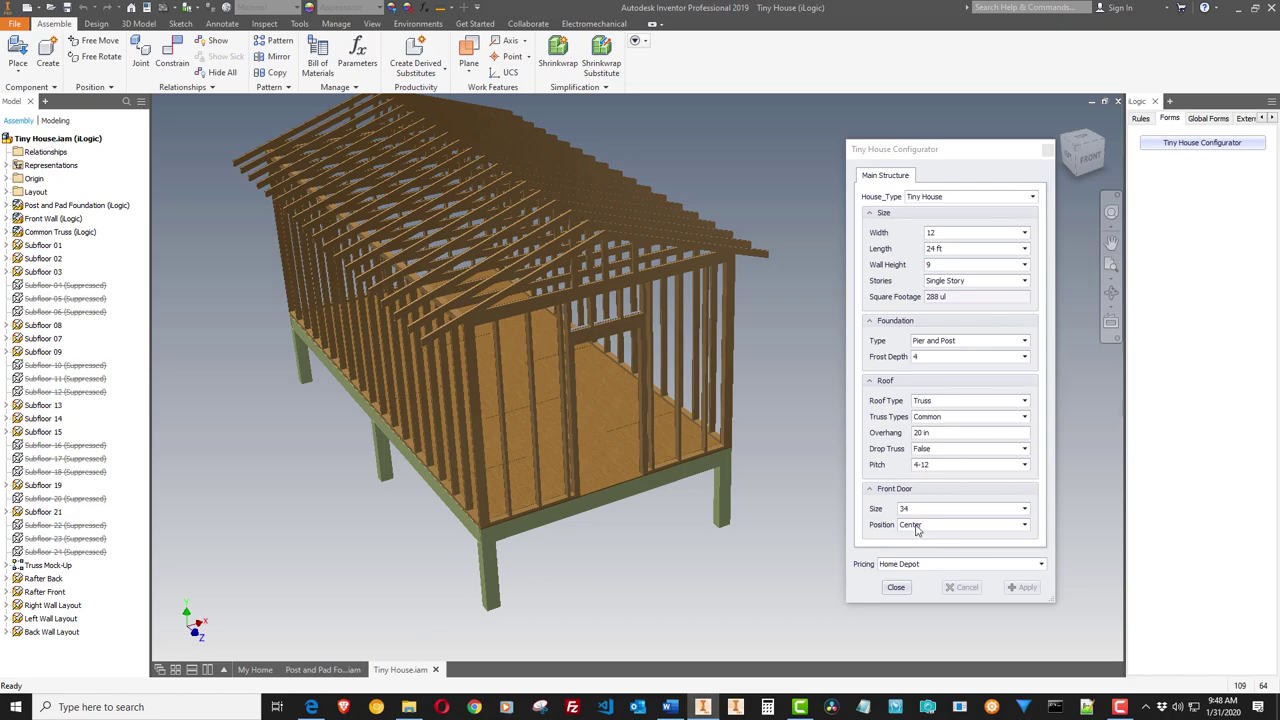
pyautogui.click(915, 526)
pyautogui.click(912, 548)
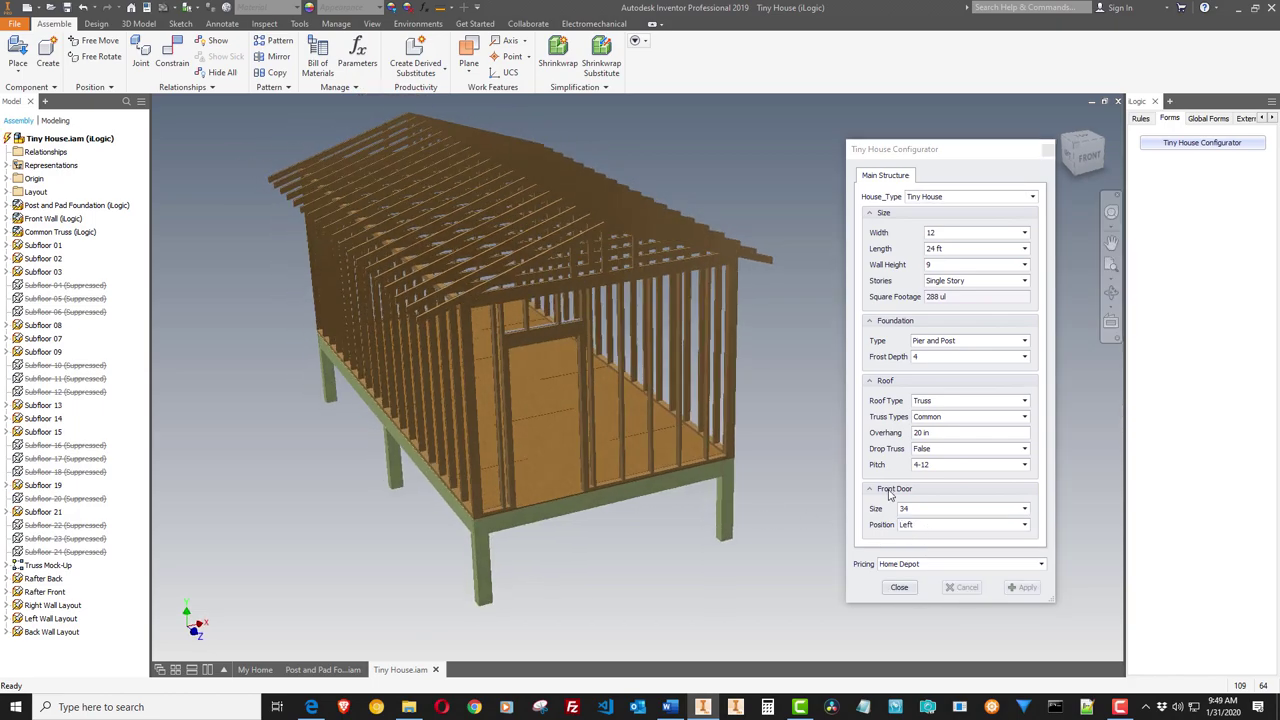
pyautogui.scroll(-8, 624, 424)
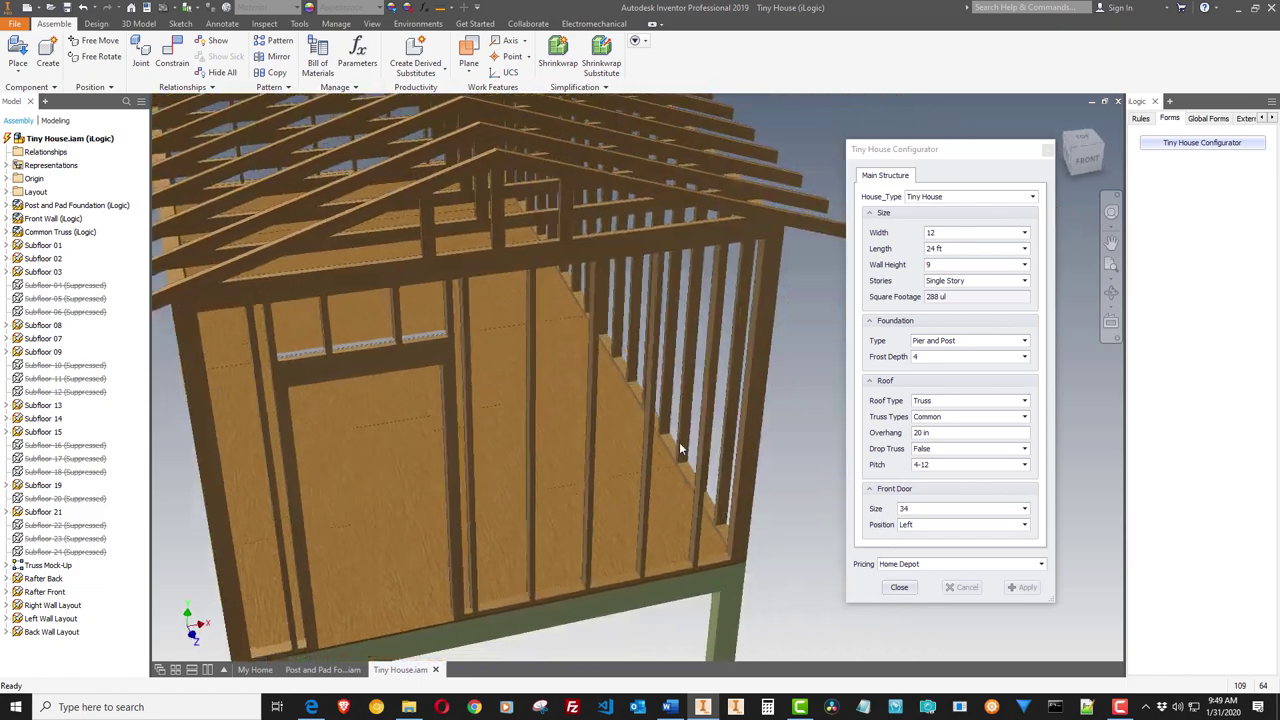
pyautogui.keyDown('shift'); pyautogui.moveTo(679, 449); pyautogui.dragTo(714, 438, button='middle'); pyautogui.keyUp('shift')
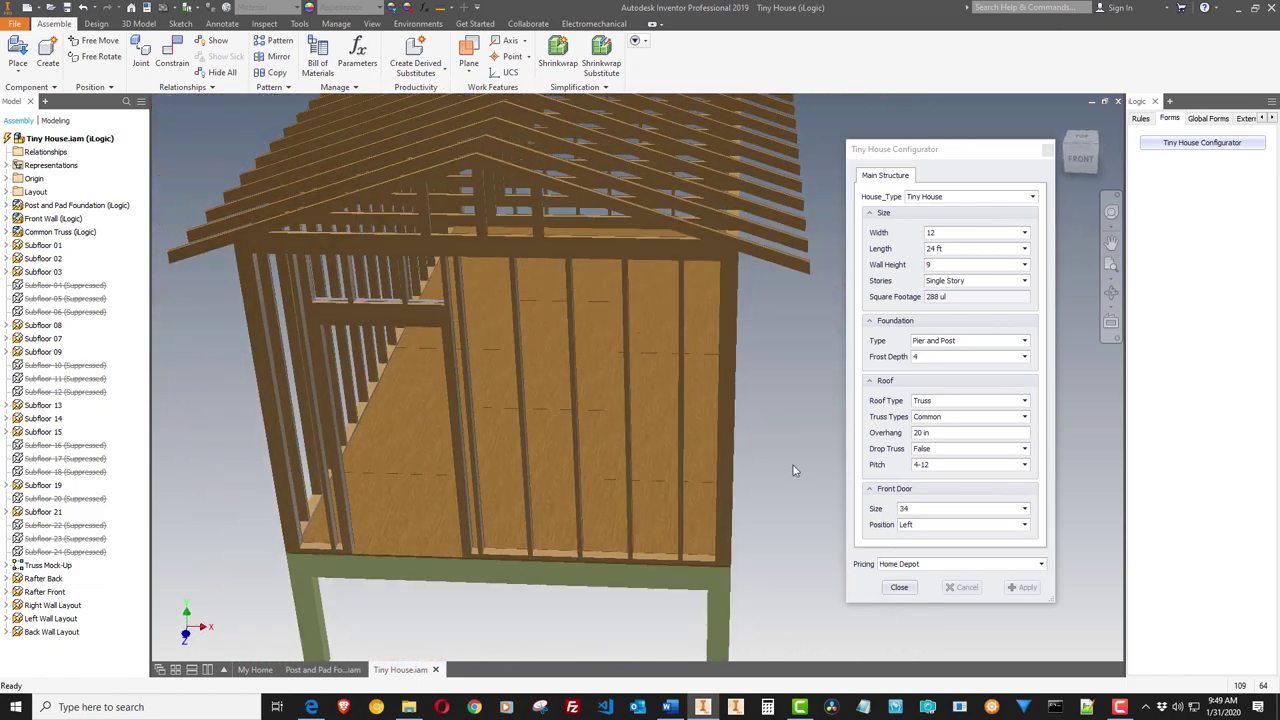
pyautogui.click(943, 525)
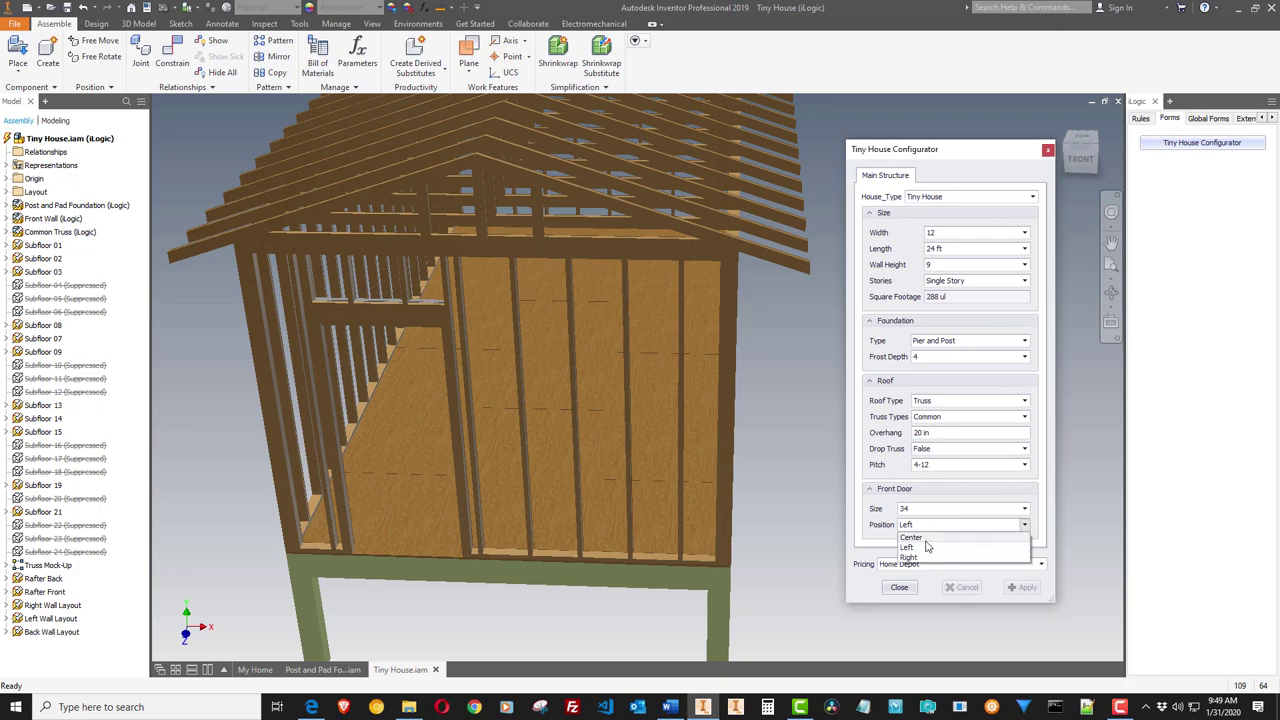
pyautogui.click(795, 430)
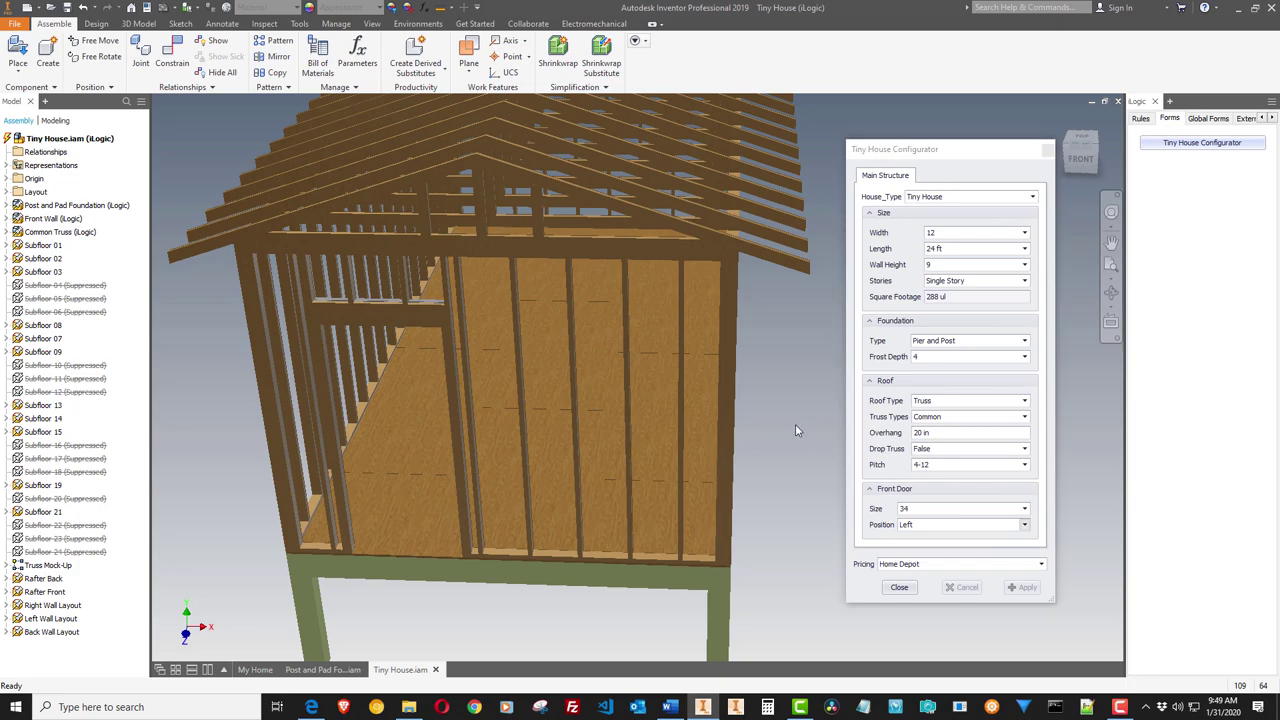
# Open the Front Wall assembly in its own window and examine the short studs above the door header
pyautogui.keyDown('shift'); pyautogui.moveTo(795, 424); pyautogui.dragTo(540, 303, button='middle'); pyautogui.keyUp('shift')
pyautogui.click(534, 297)
pyautogui.rightClick(540, 303)
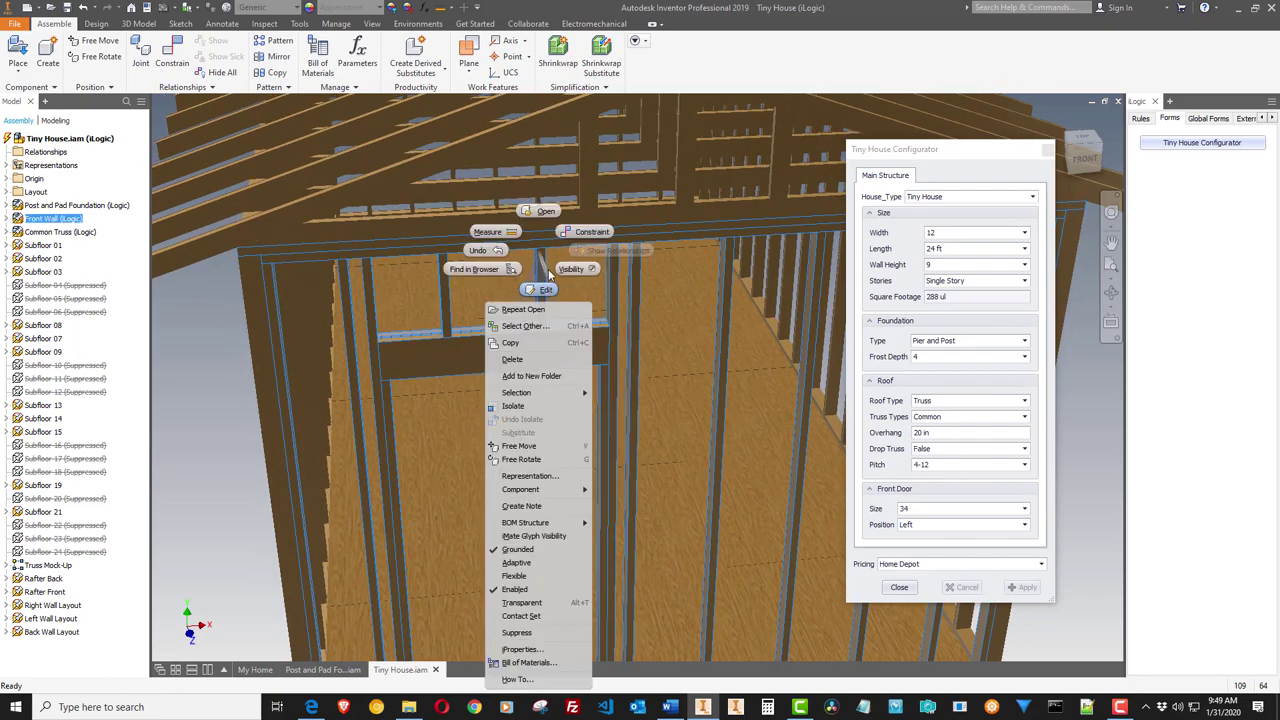
pyautogui.click(543, 211)
pyautogui.keyDown('shift'); pyautogui.moveTo(556, 205); pyautogui.dragTo(602, 353, button='middle'); pyautogui.keyUp('shift')
pyautogui.scroll(-4, 563, 310)
pyautogui.click(586, 286)
pyautogui.scroll(-3, 588, 298)
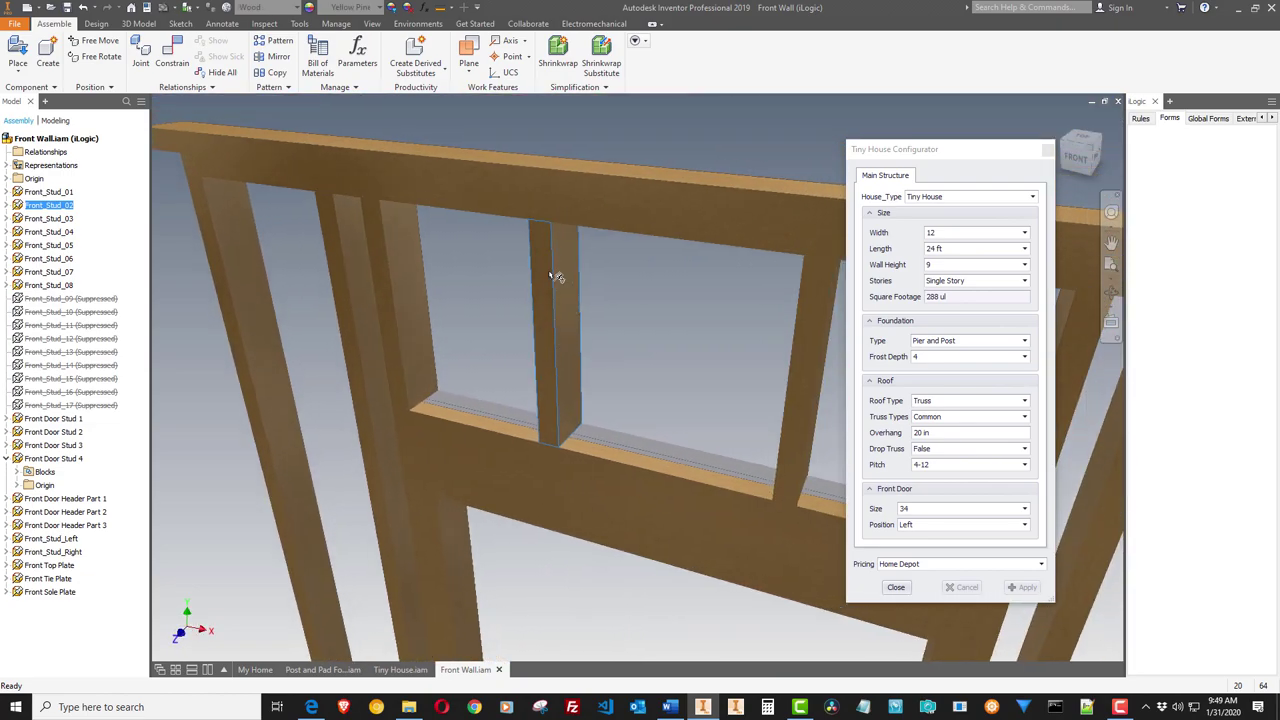
pyautogui.click(607, 321)
pyautogui.scroll(4, 607, 321)
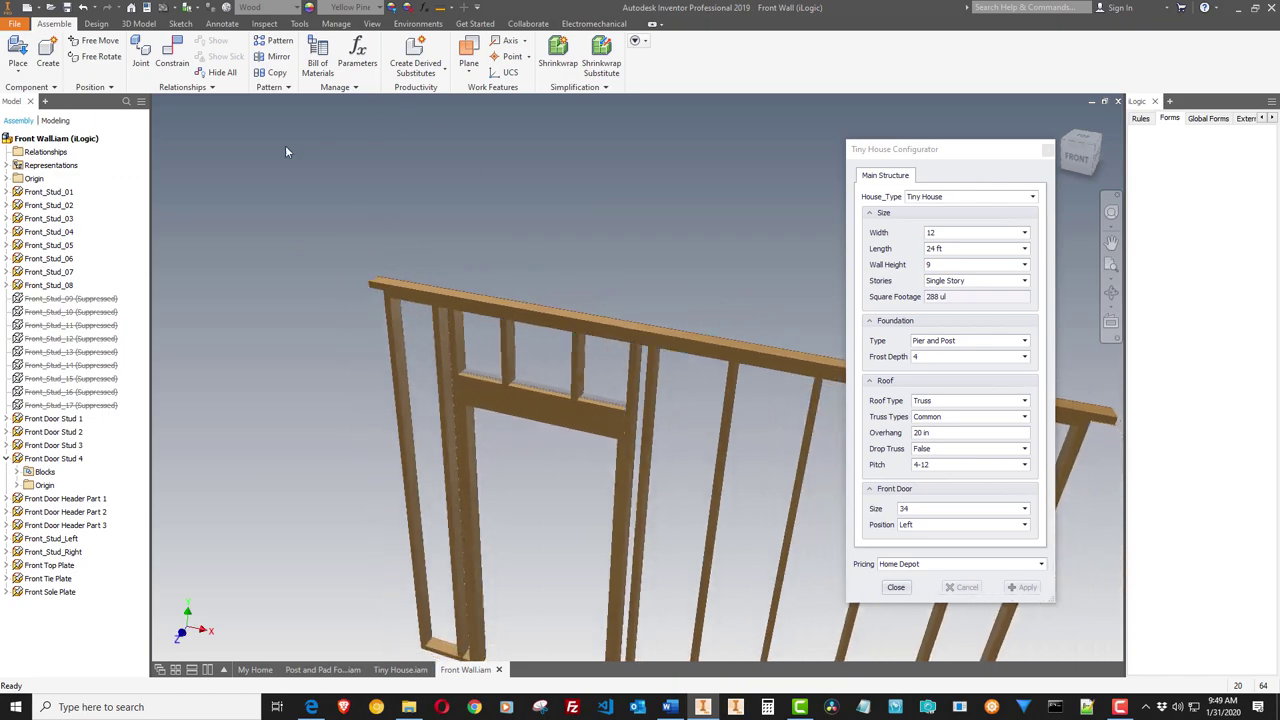
# Save the Front Wall assembly with its dependents and review its parts-only bill of materials
pyautogui.click(67, 8)
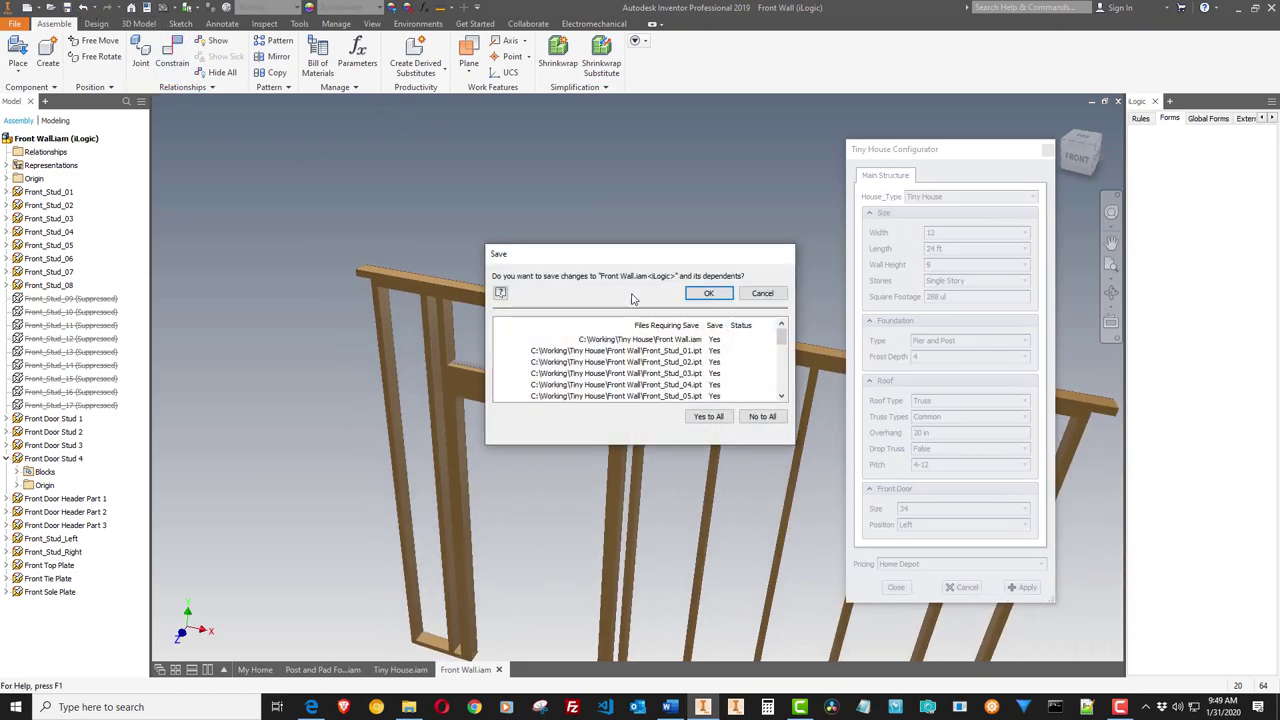
pyautogui.click(708, 293)
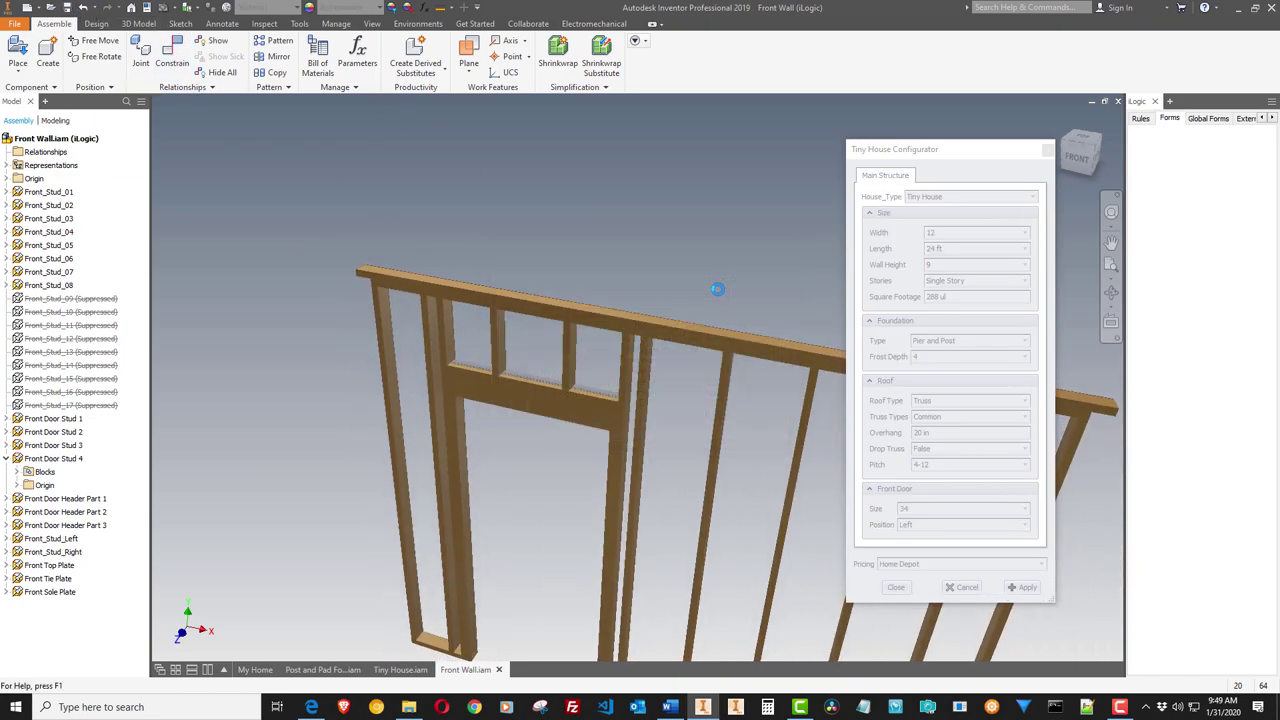
pyautogui.click(322, 62)
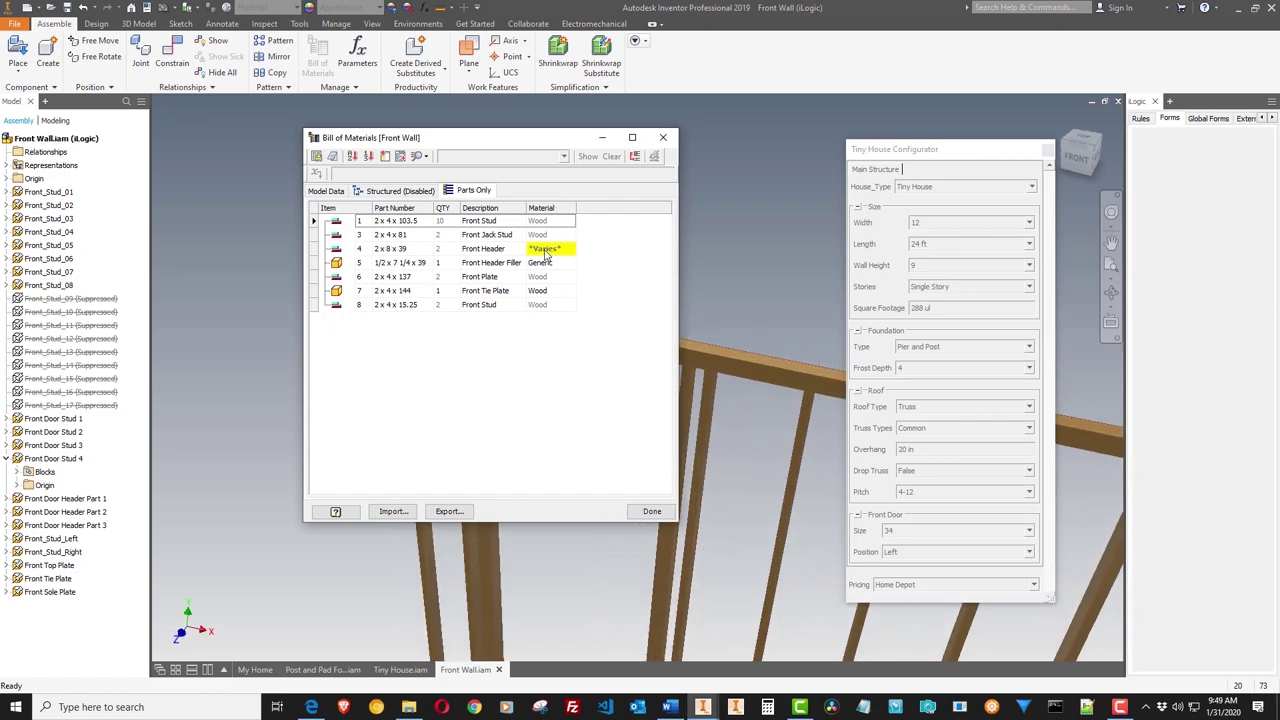
# View the Front Wall from the front and select its full-height studs one by one, from the right end stud to the door opening
pyautogui.keyDown('shift'); pyautogui.moveTo(739, 436); pyautogui.dragTo(753, 301, button='middle'); pyautogui.keyUp('shift')
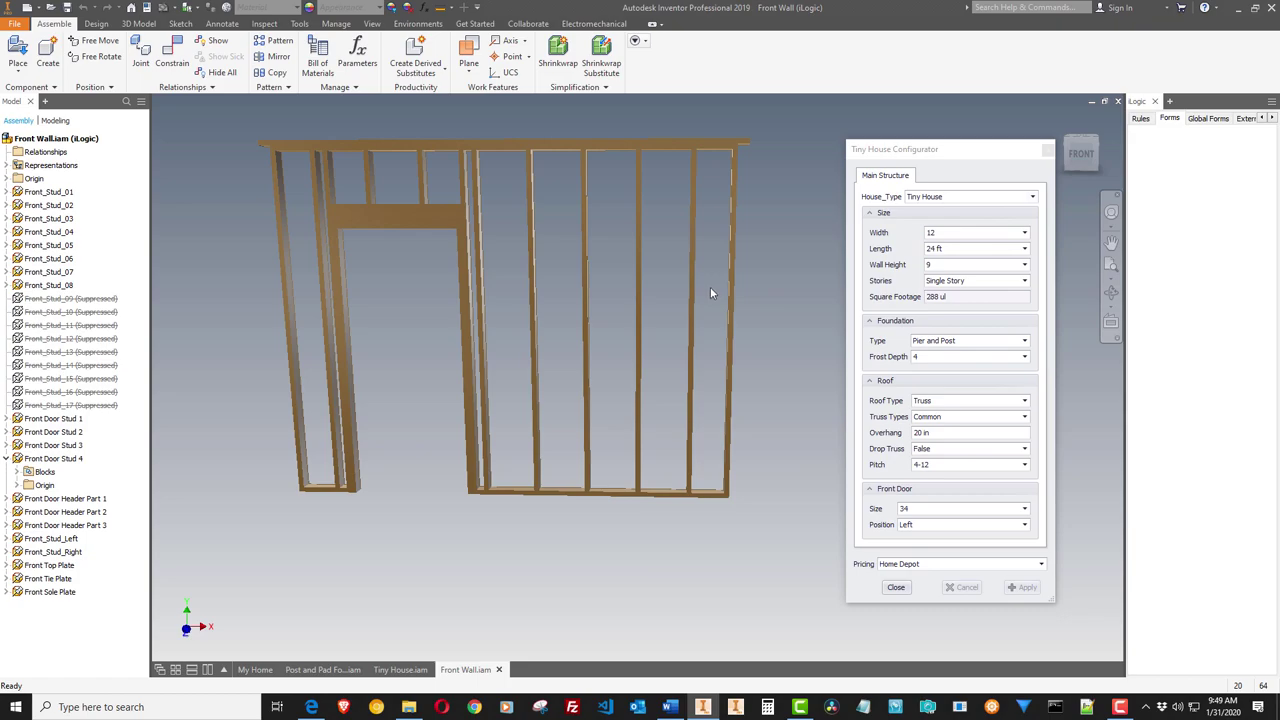
pyautogui.click(1081, 155)
pyautogui.scroll(5, 642, 378)
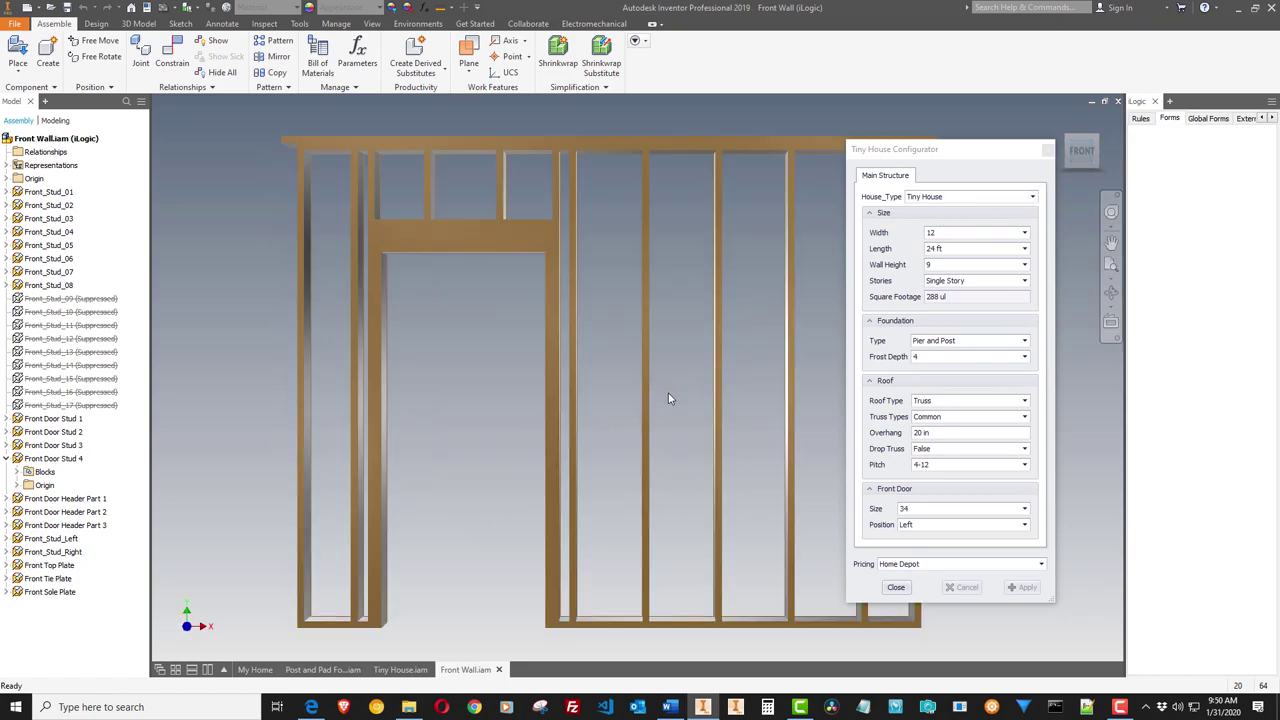
pyautogui.moveTo(669, 398); pyautogui.dragTo(549, 381, button='middle')
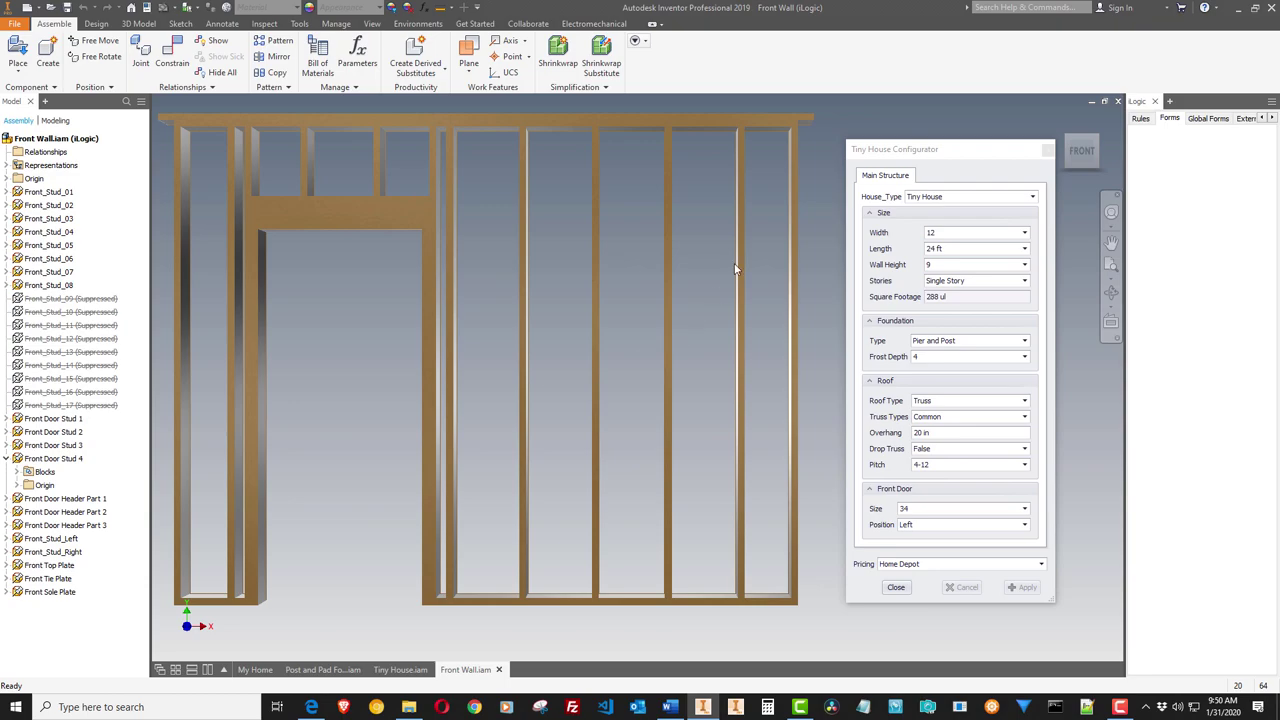
pyautogui.click(800, 356)
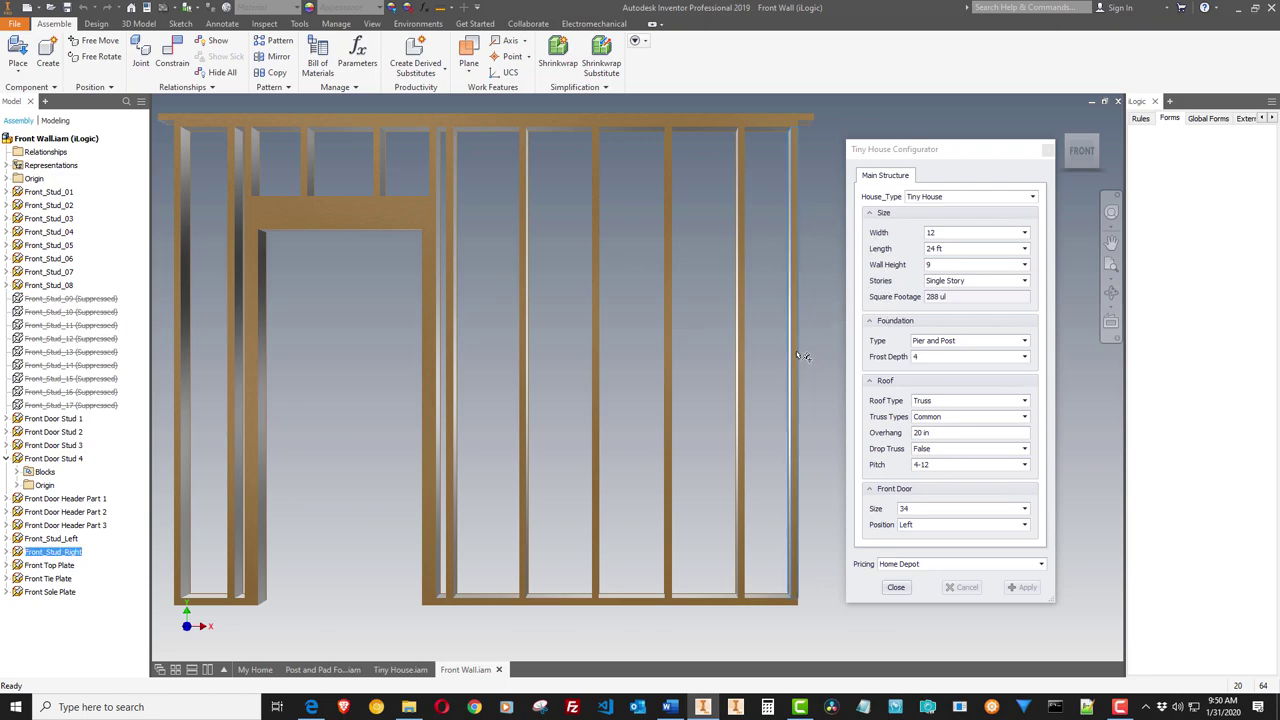
pyautogui.click(740, 337)
pyautogui.click(668, 333)
pyautogui.click(599, 318)
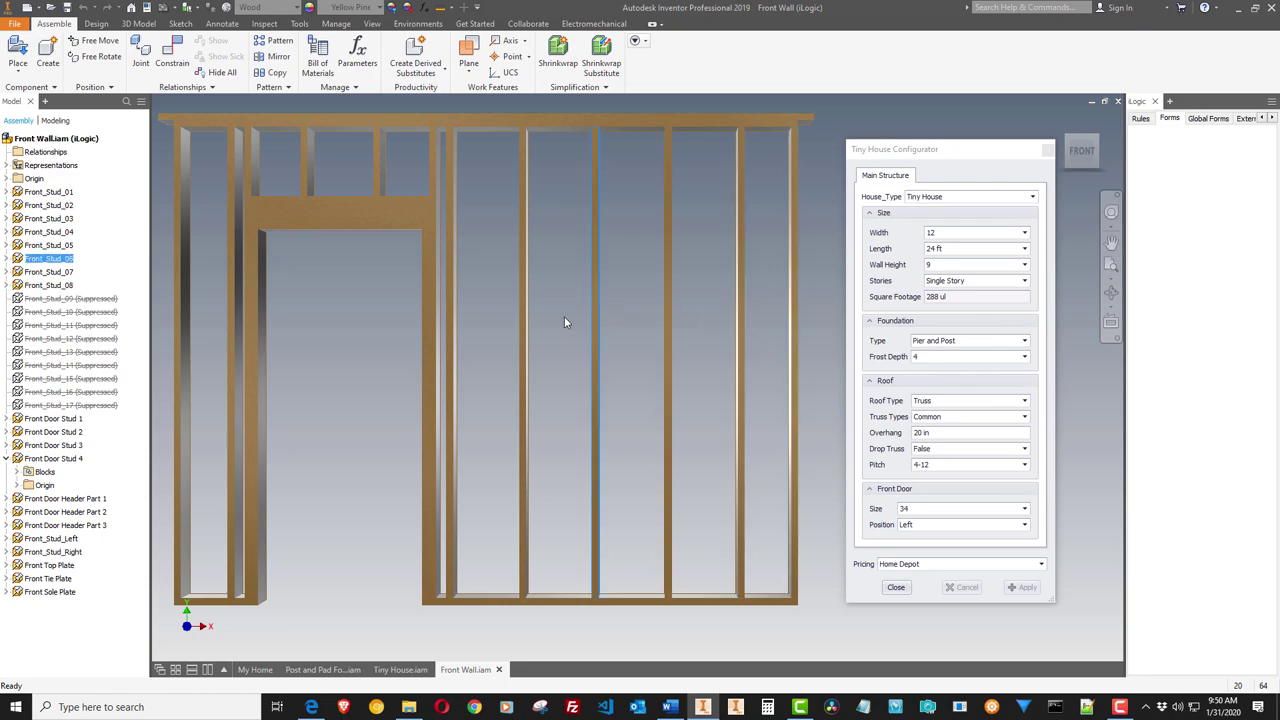
pyautogui.click(527, 318)
pyautogui.click(453, 305)
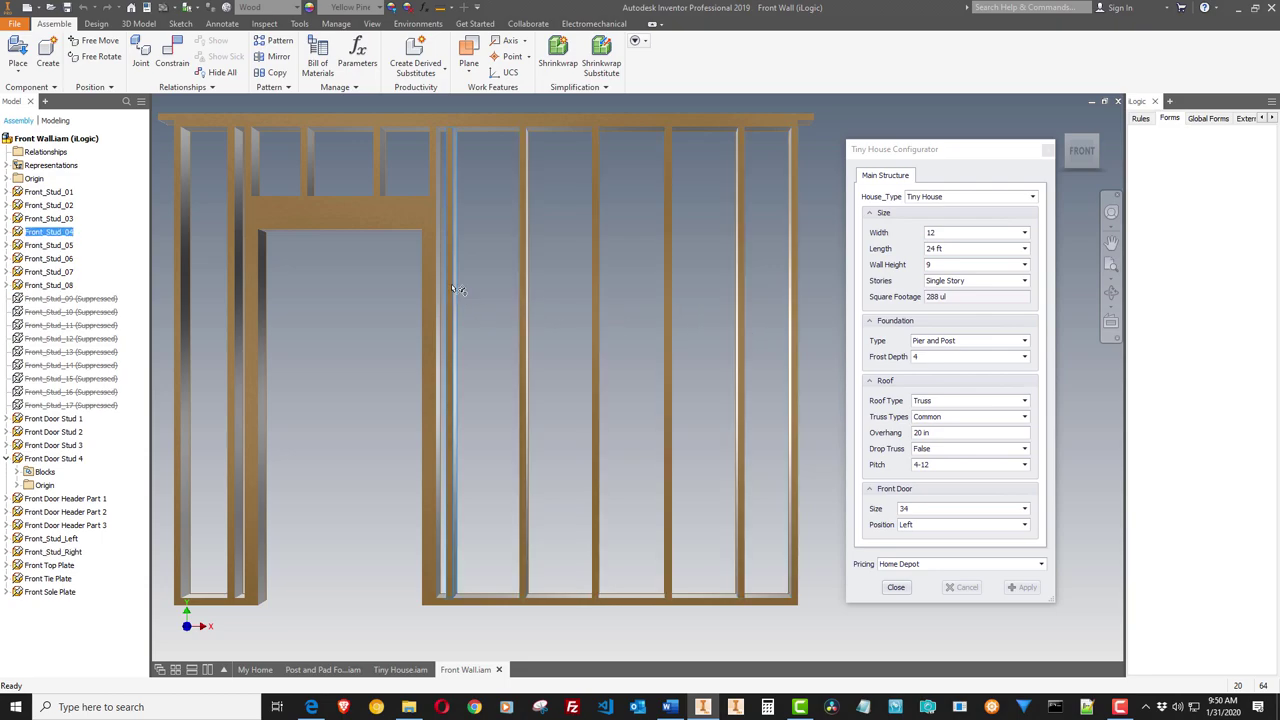
pyautogui.moveTo(410, 226); pyautogui.dragTo(458, 234, button='middle')
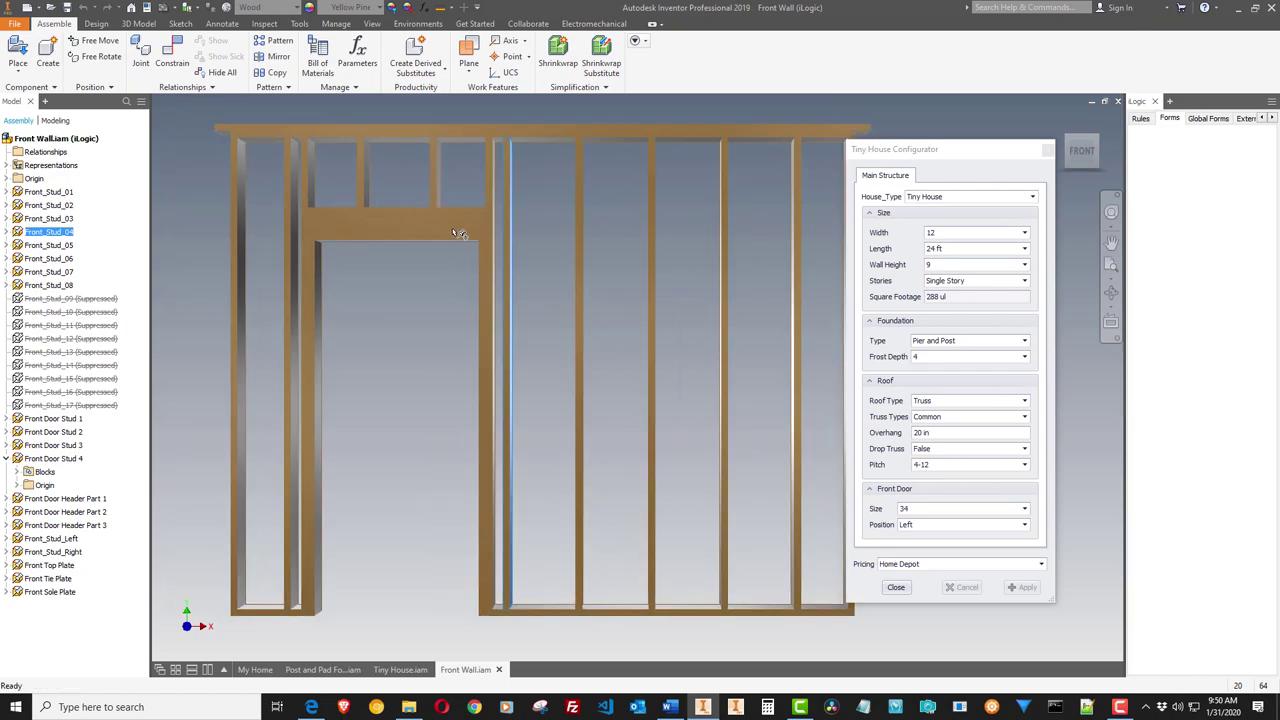
pyautogui.click(446, 358)
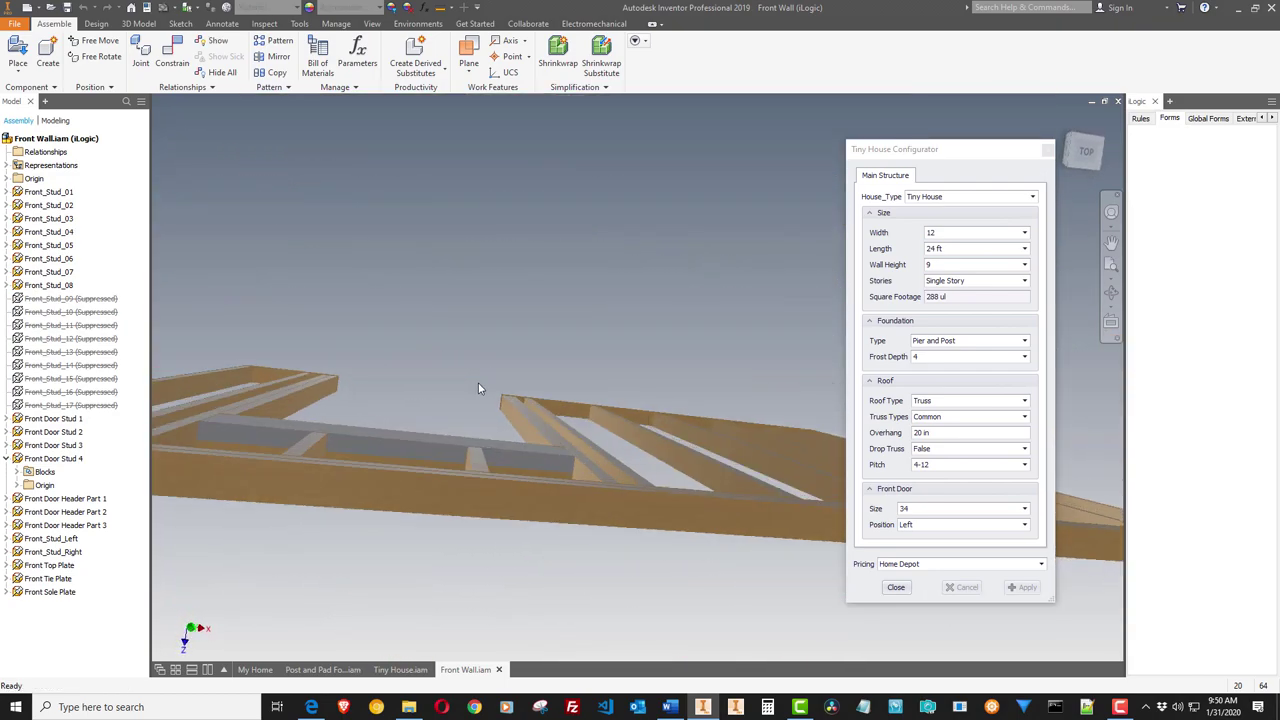
pyautogui.press('F5')
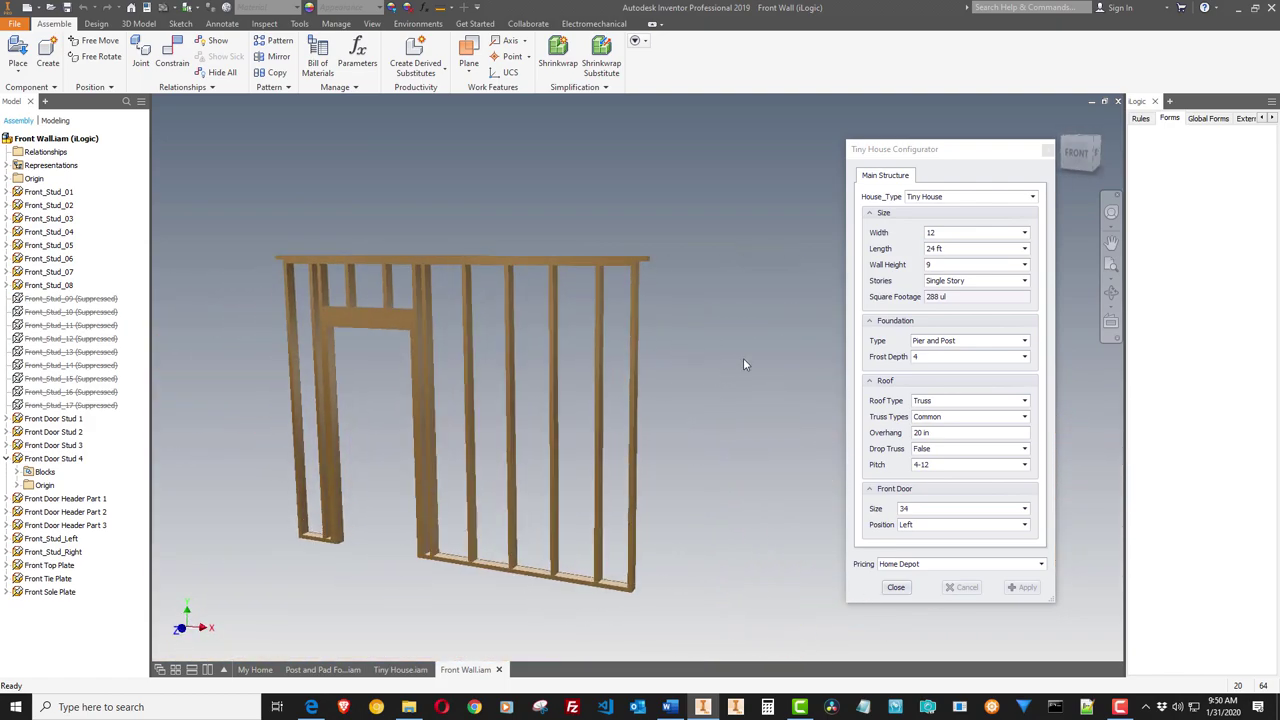
# Close the Front Wall assembly and inspect the framing of the whole Tiny House
pyautogui.click(498, 669)
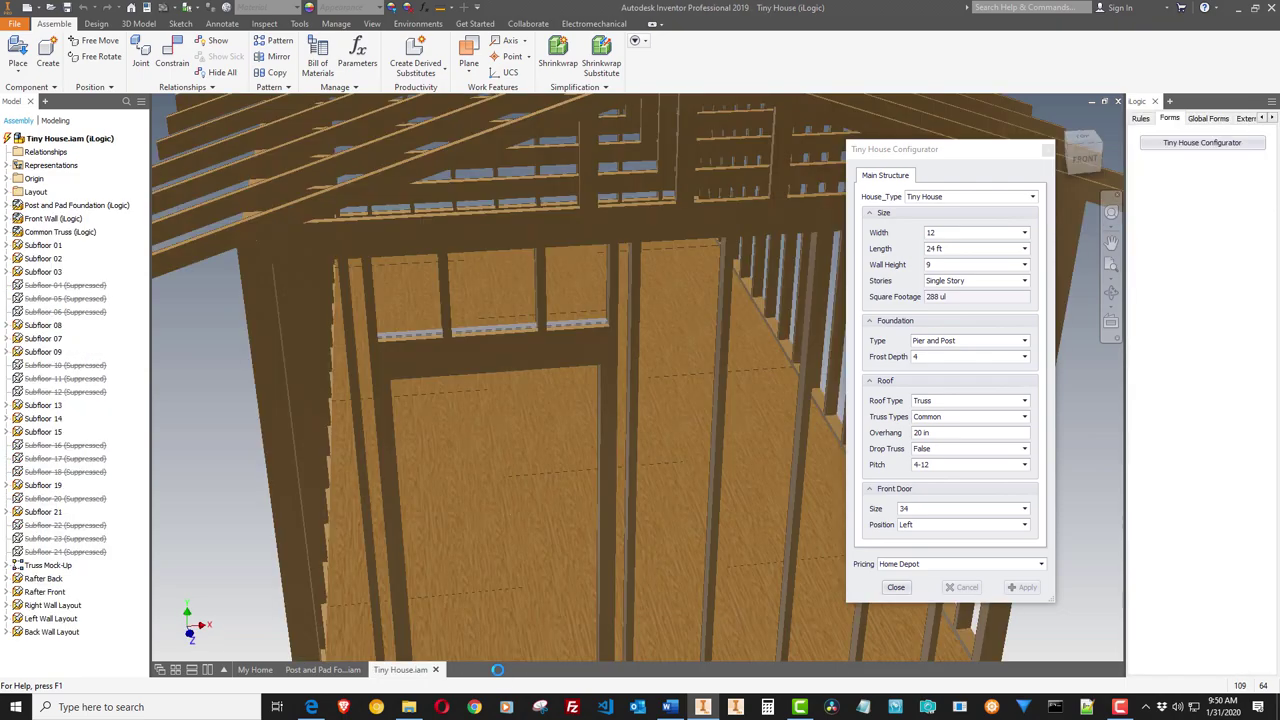
pyautogui.scroll(-5, 561, 620)
pyautogui.keyDown('shift'); pyautogui.moveTo(629, 565); pyautogui.dragTo(373, 435, button='middle'); pyautogui.keyUp('shift')
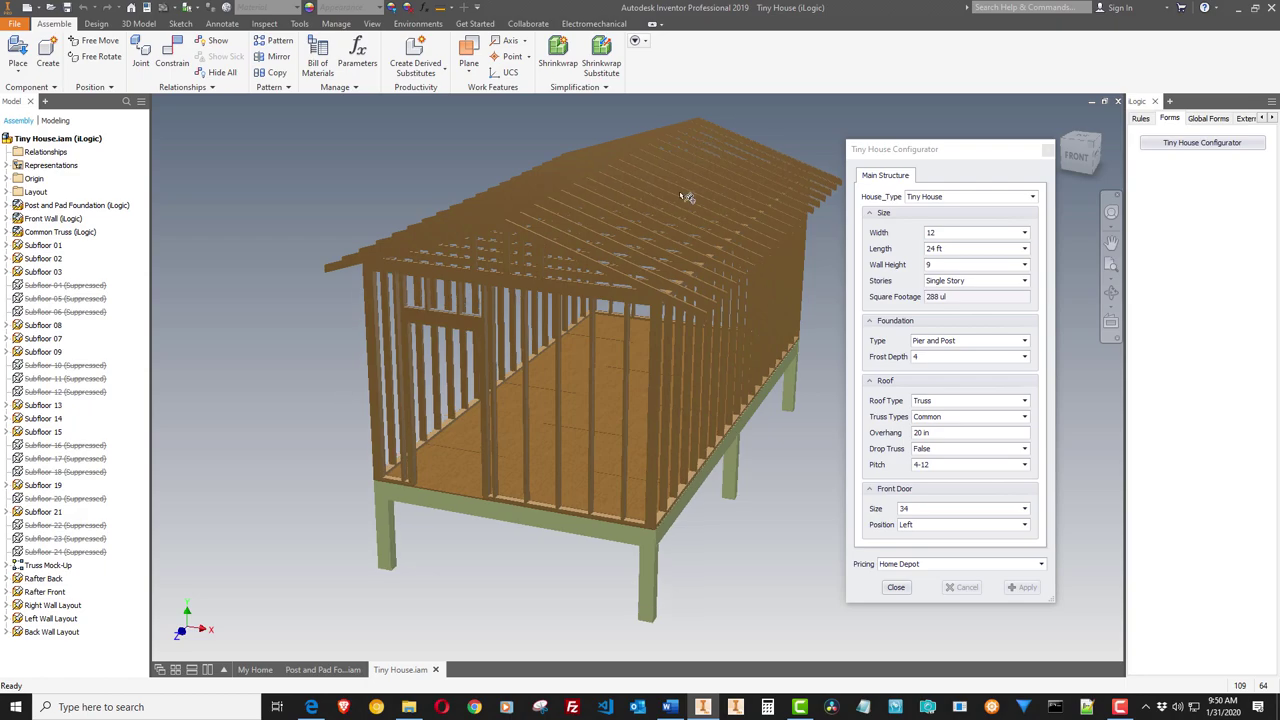
pyautogui.keyDown('shift'); pyautogui.moveTo(340, 400); pyautogui.dragTo(727, 532, button='middle'); pyautogui.keyUp('shift')
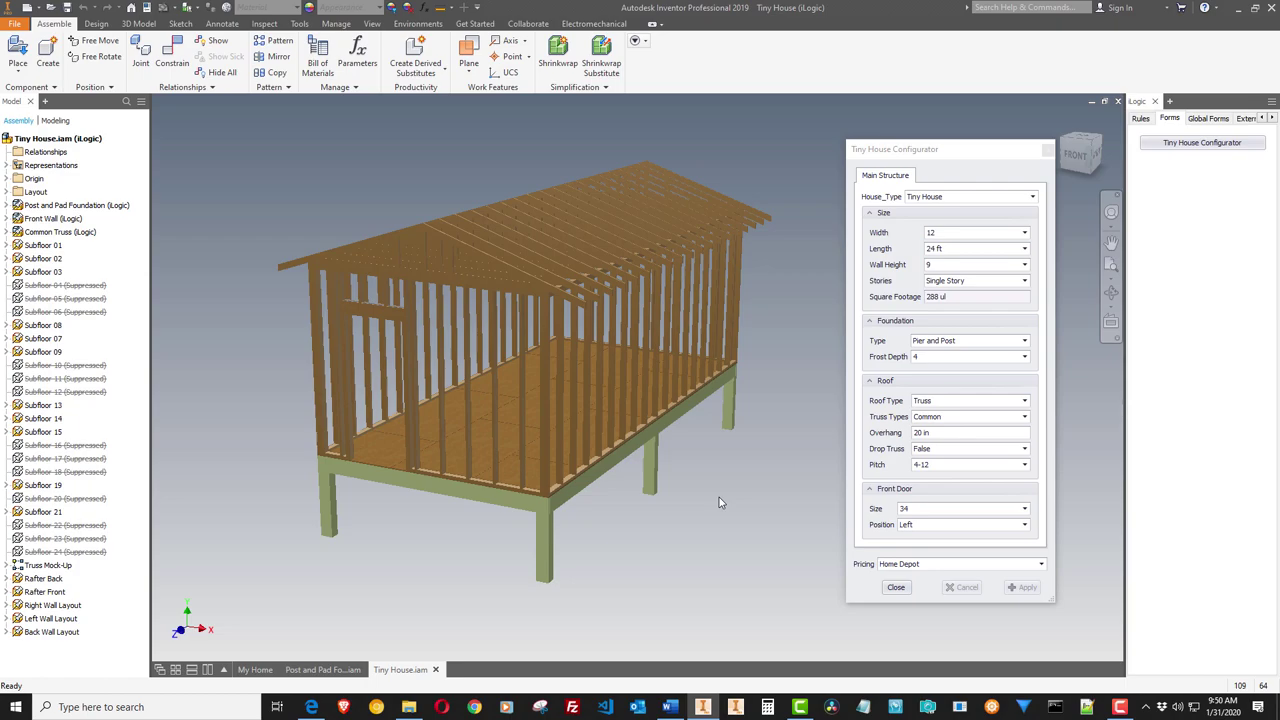
pyautogui.keyDown('shift'); pyautogui.moveTo(719, 497); pyautogui.dragTo(727, 550, button='middle'); pyautogui.keyUp('shift')
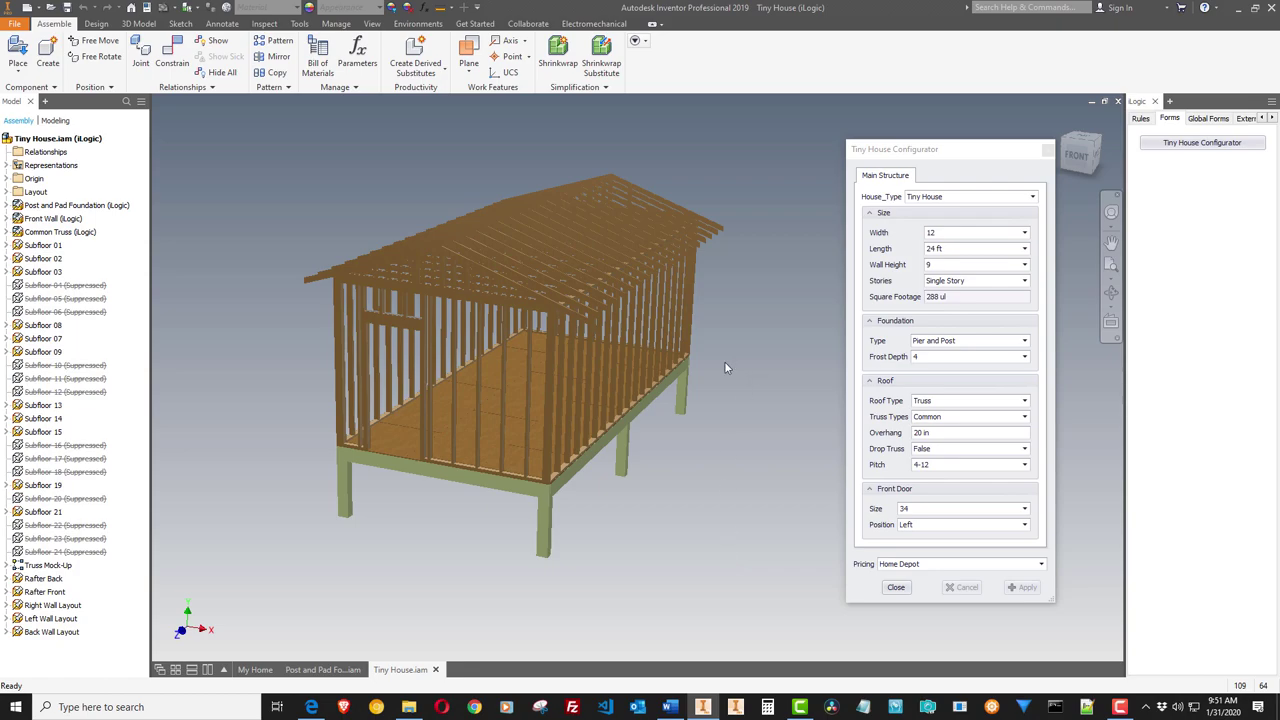
# Move the Tiny House Configurator form closer to the model, clear the selection and return the assembly to its home view
pyautogui.click(519, 384)
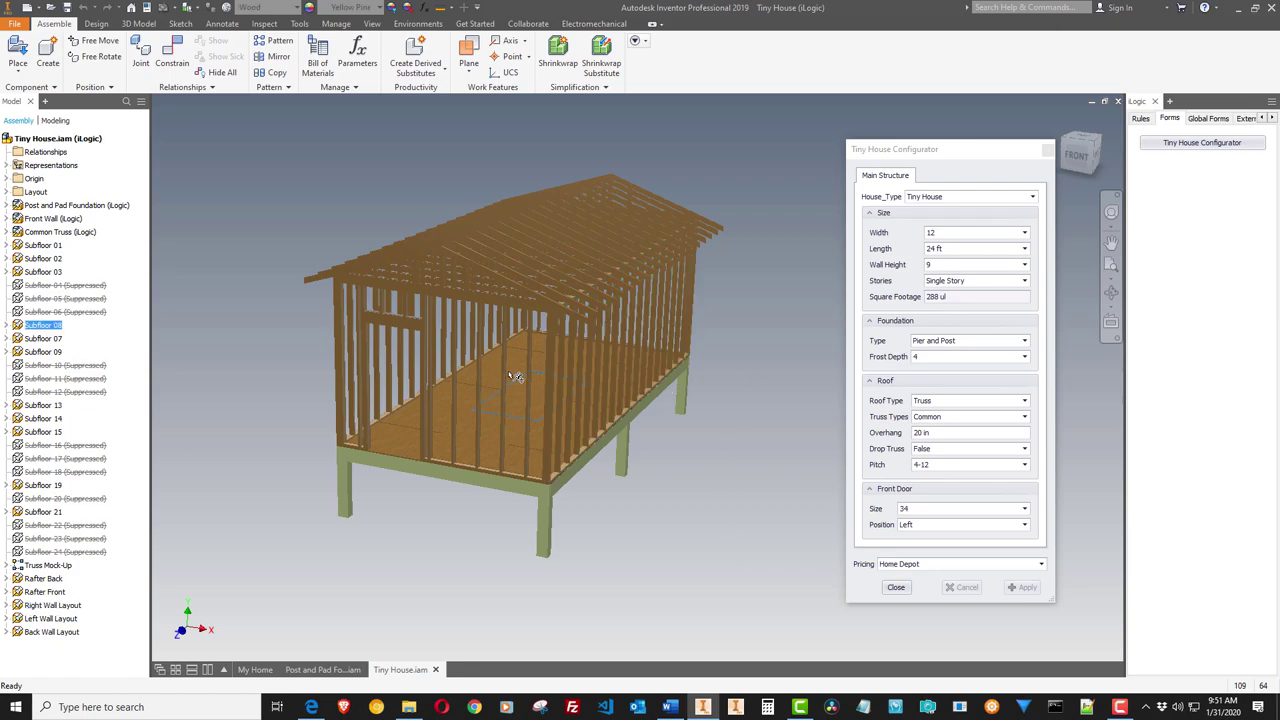
pyautogui.click(516, 366)
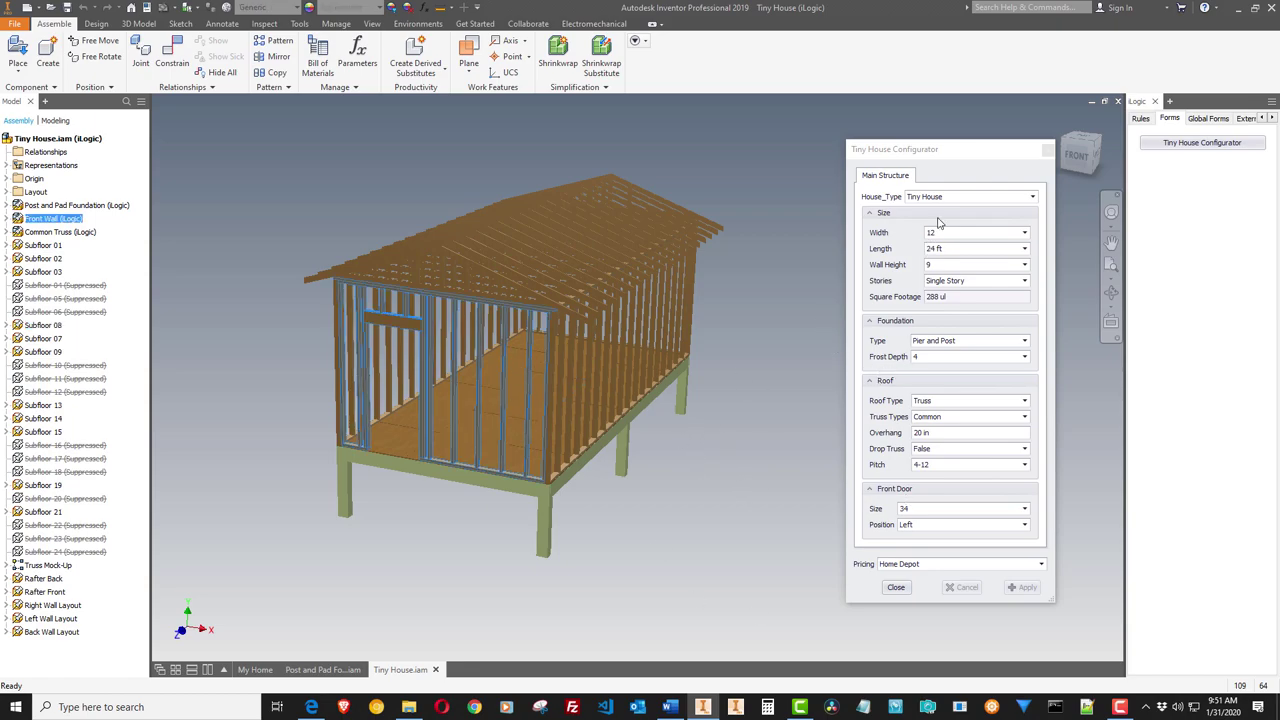
pyautogui.moveTo(966, 156); pyautogui.dragTo(892, 164)
pyautogui.click(724, 484)
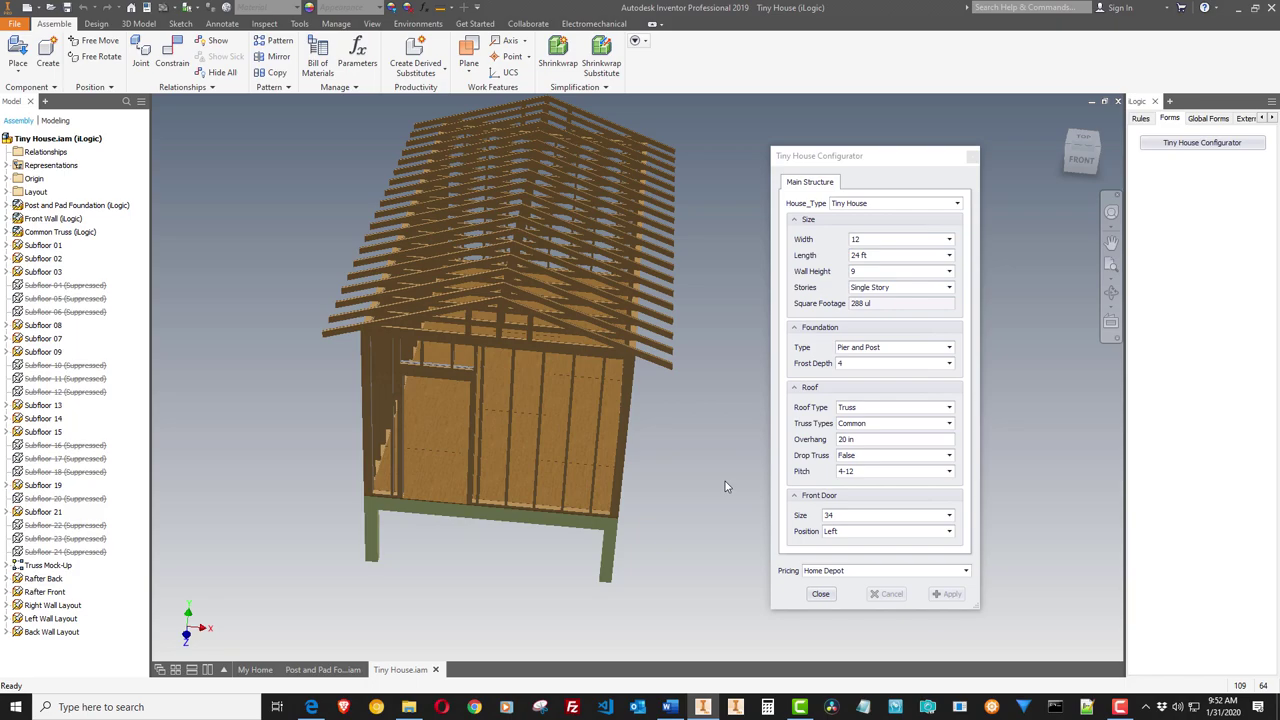
pyautogui.press('F6')
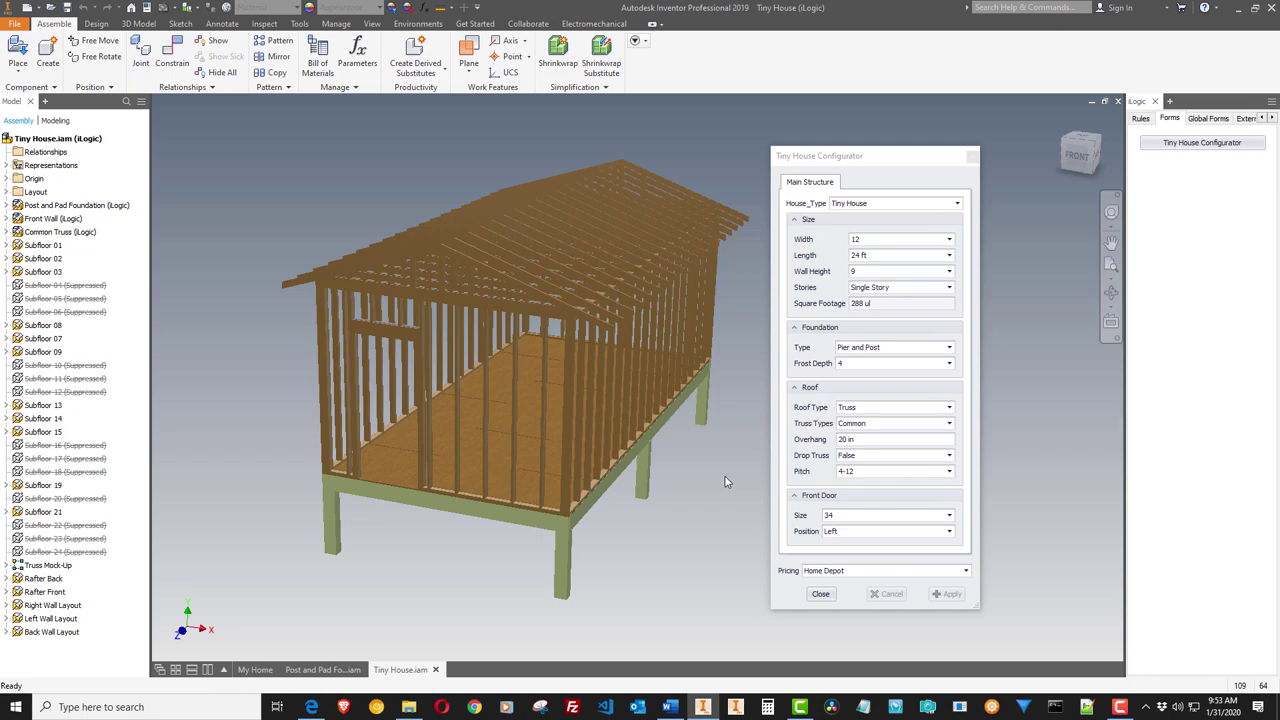
pyautogui.moveTo(747, 458)
pyautogui.keyDown('shift'); pyautogui.mouseDown(button='middle')
pyautogui.moveTo(700, 383)
pyautogui.moveTo(716, 375)
pyautogui.moveTo(726, 467)
pyautogui.mouseUp(button='middle'); pyautogui.keyUp('shift')
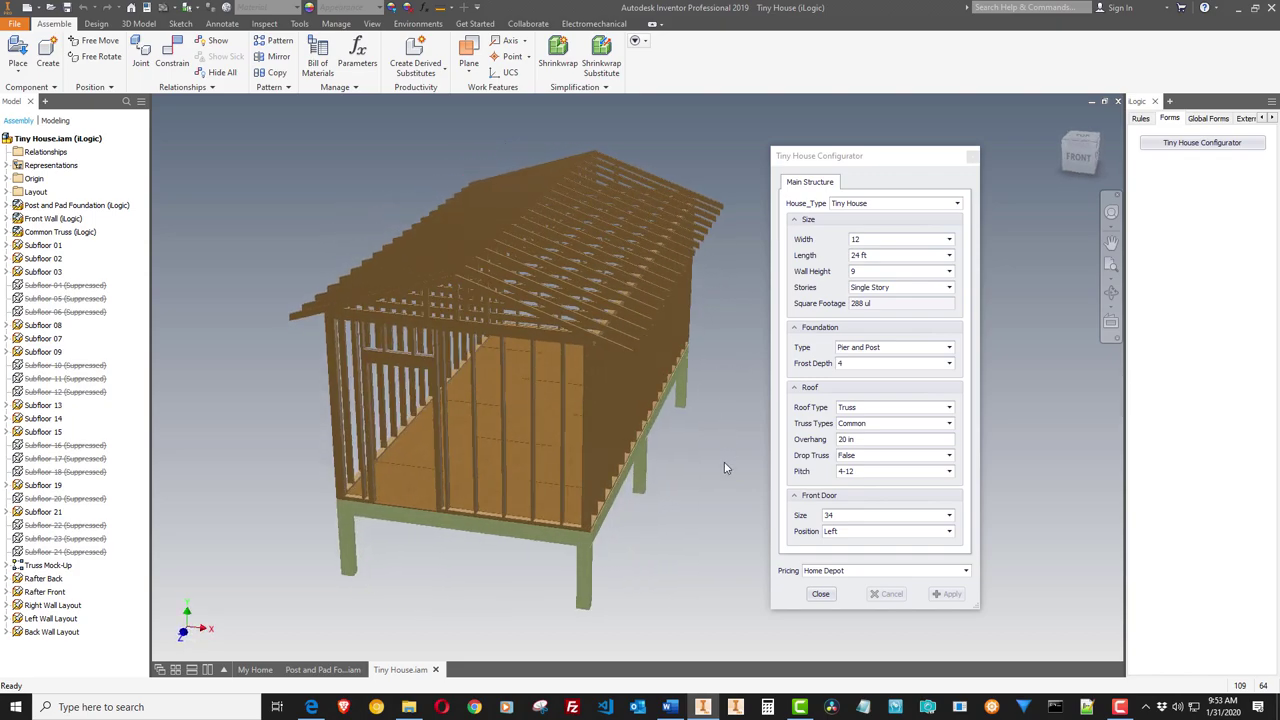